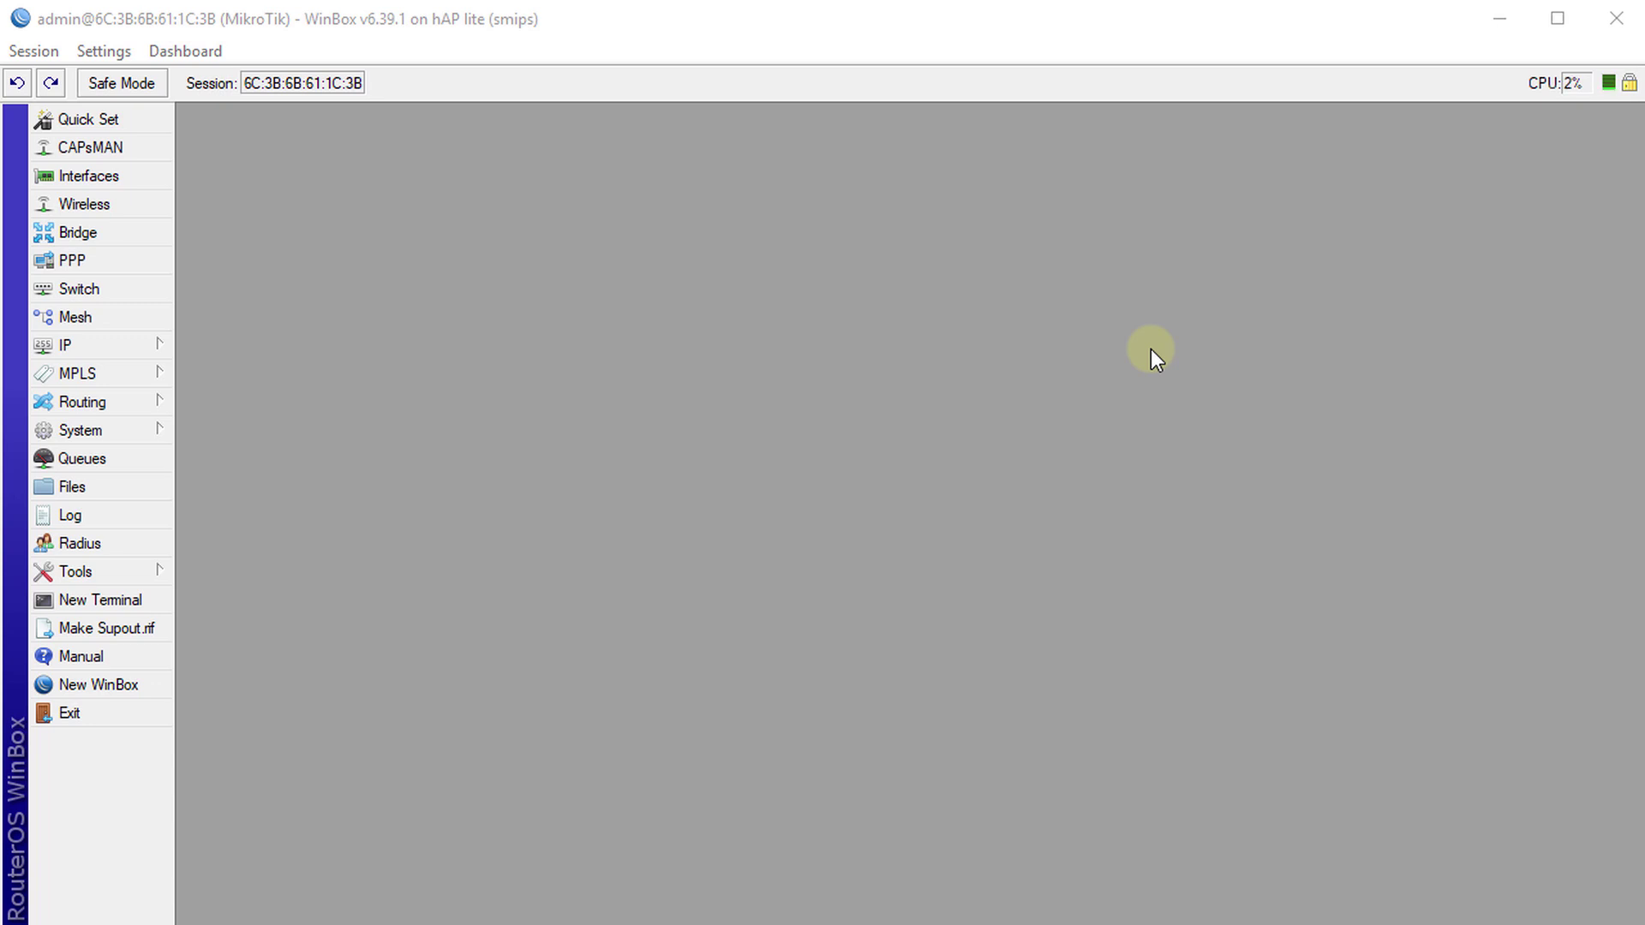
# Step: Open the Layer7 Protocols list in IP > Firewall
pyautogui.click(125, 348)
pyautogui.click(303, 517)
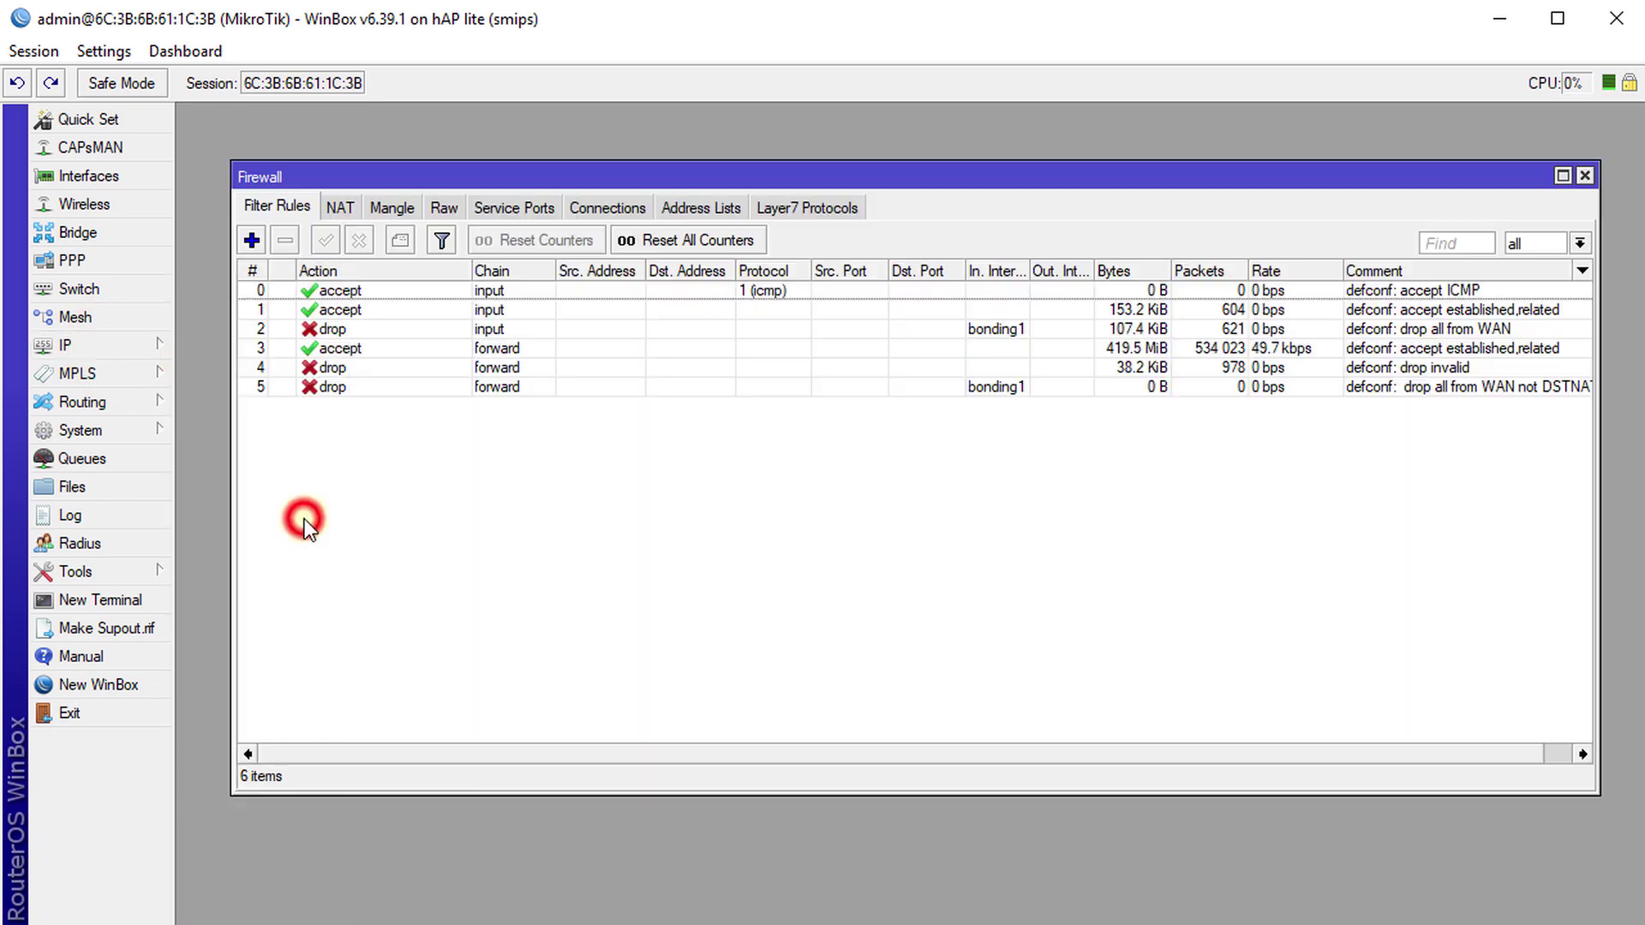
pyautogui.click(819, 211)
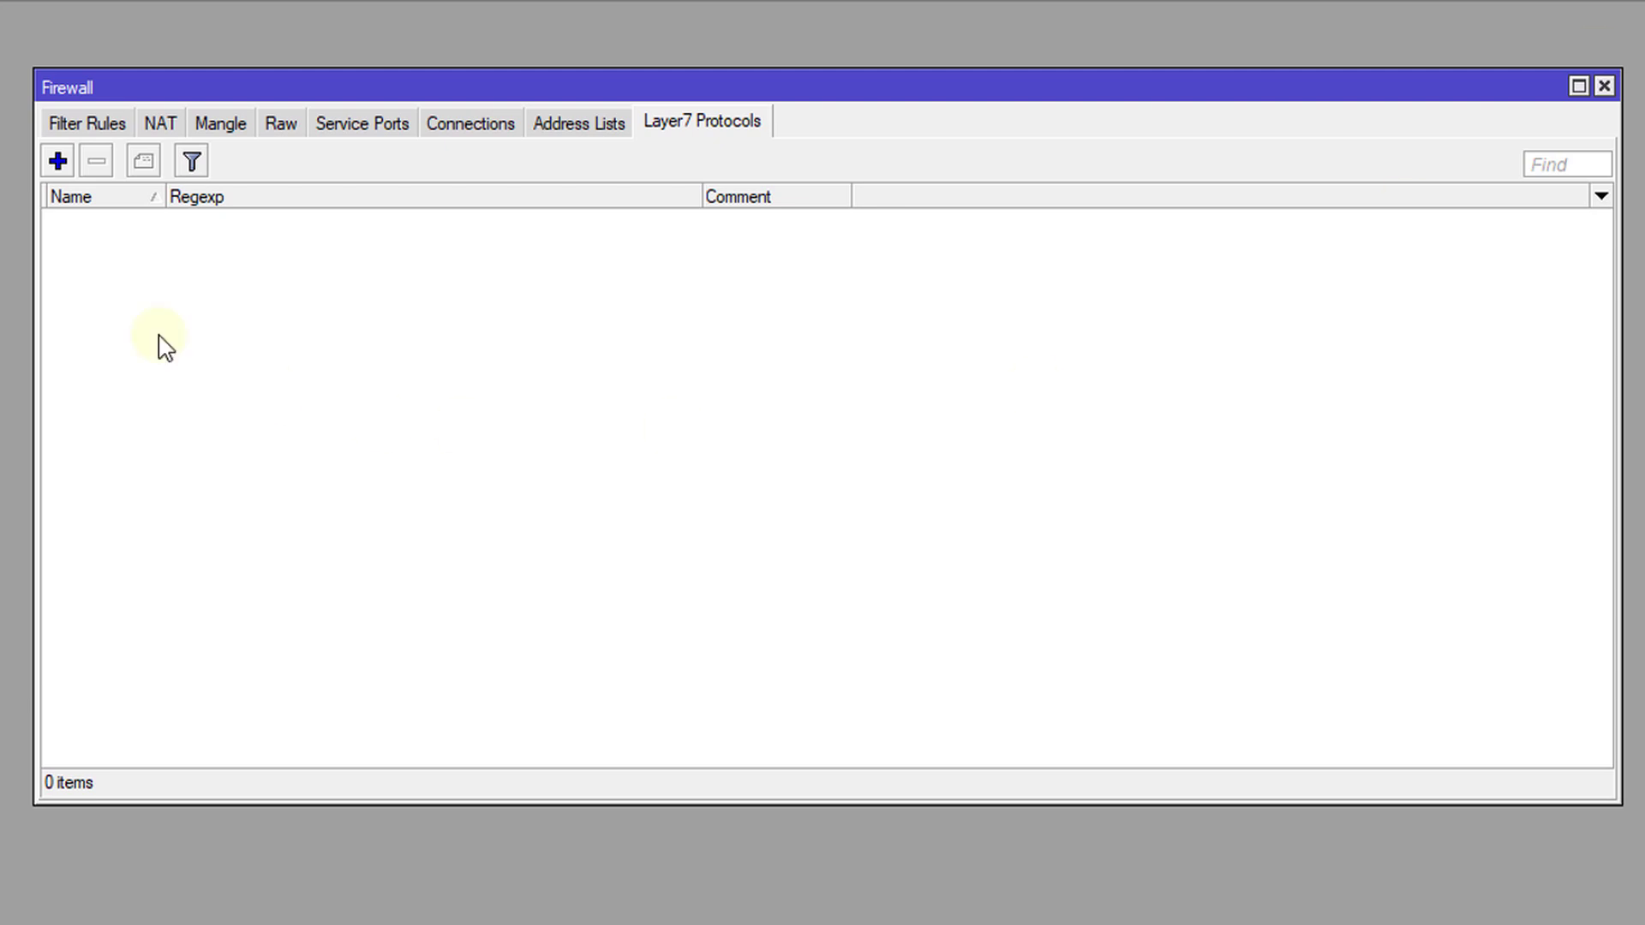
# Step: Add Layer7 protocol 'Youtube' with a regex matching youtube.com, googlevideo.com and akamaihd.net
pyautogui.click(58, 161)
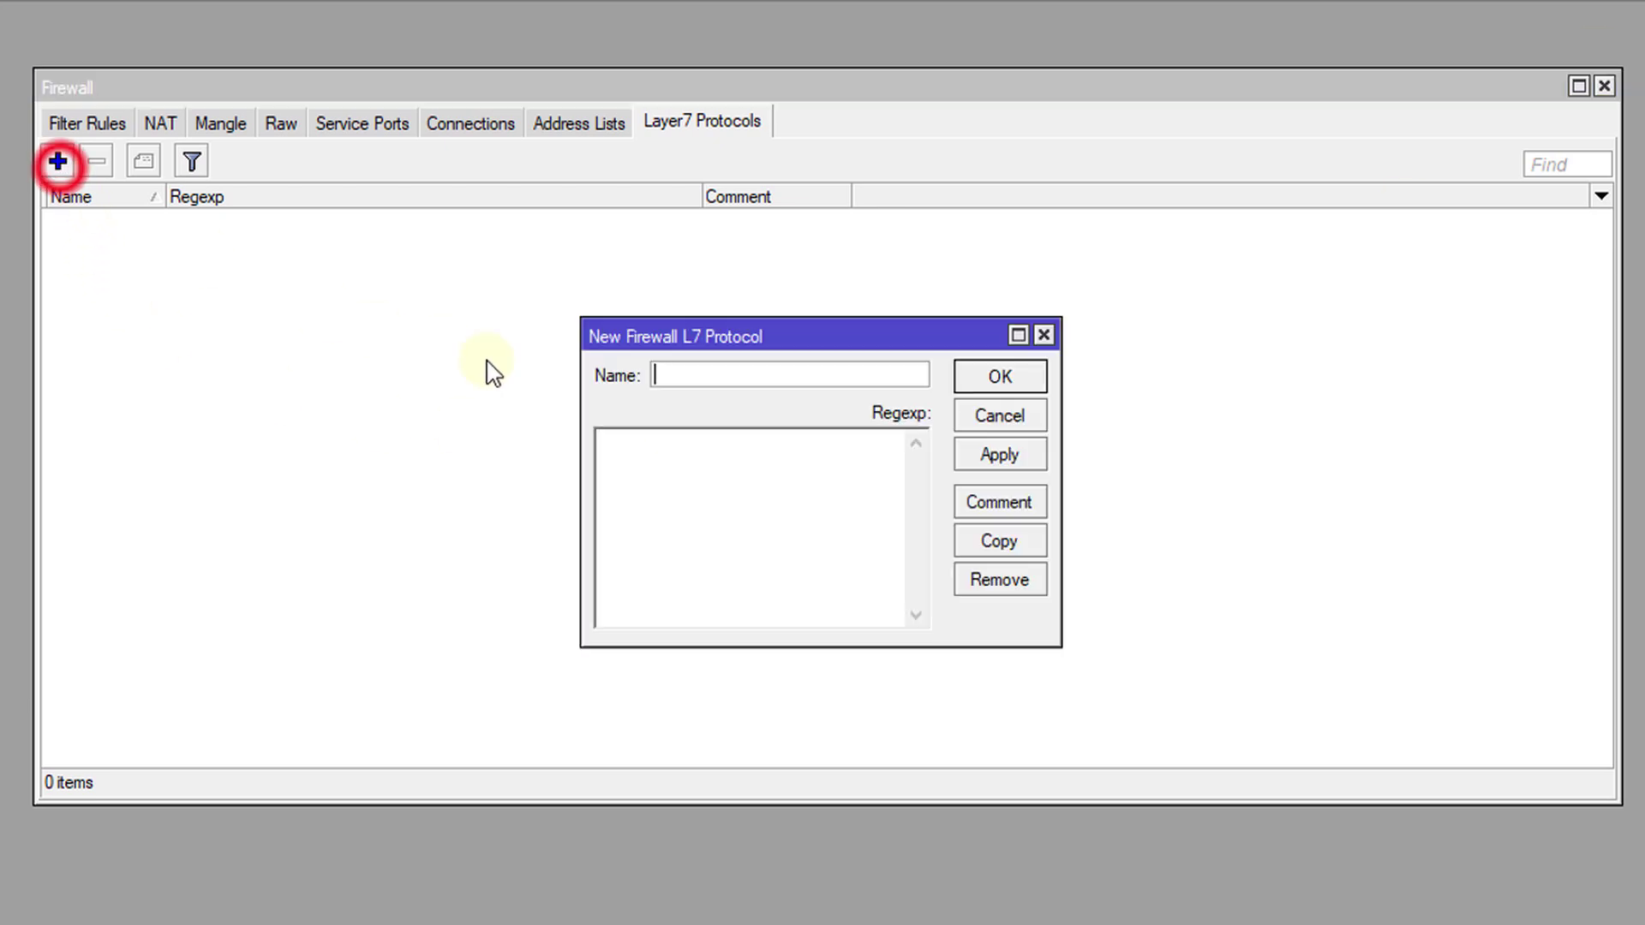
pyautogui.click(677, 476)
pyautogui.write('^..+\\.(youtube.com|googlevideo.com|akamaihd.net).*$')
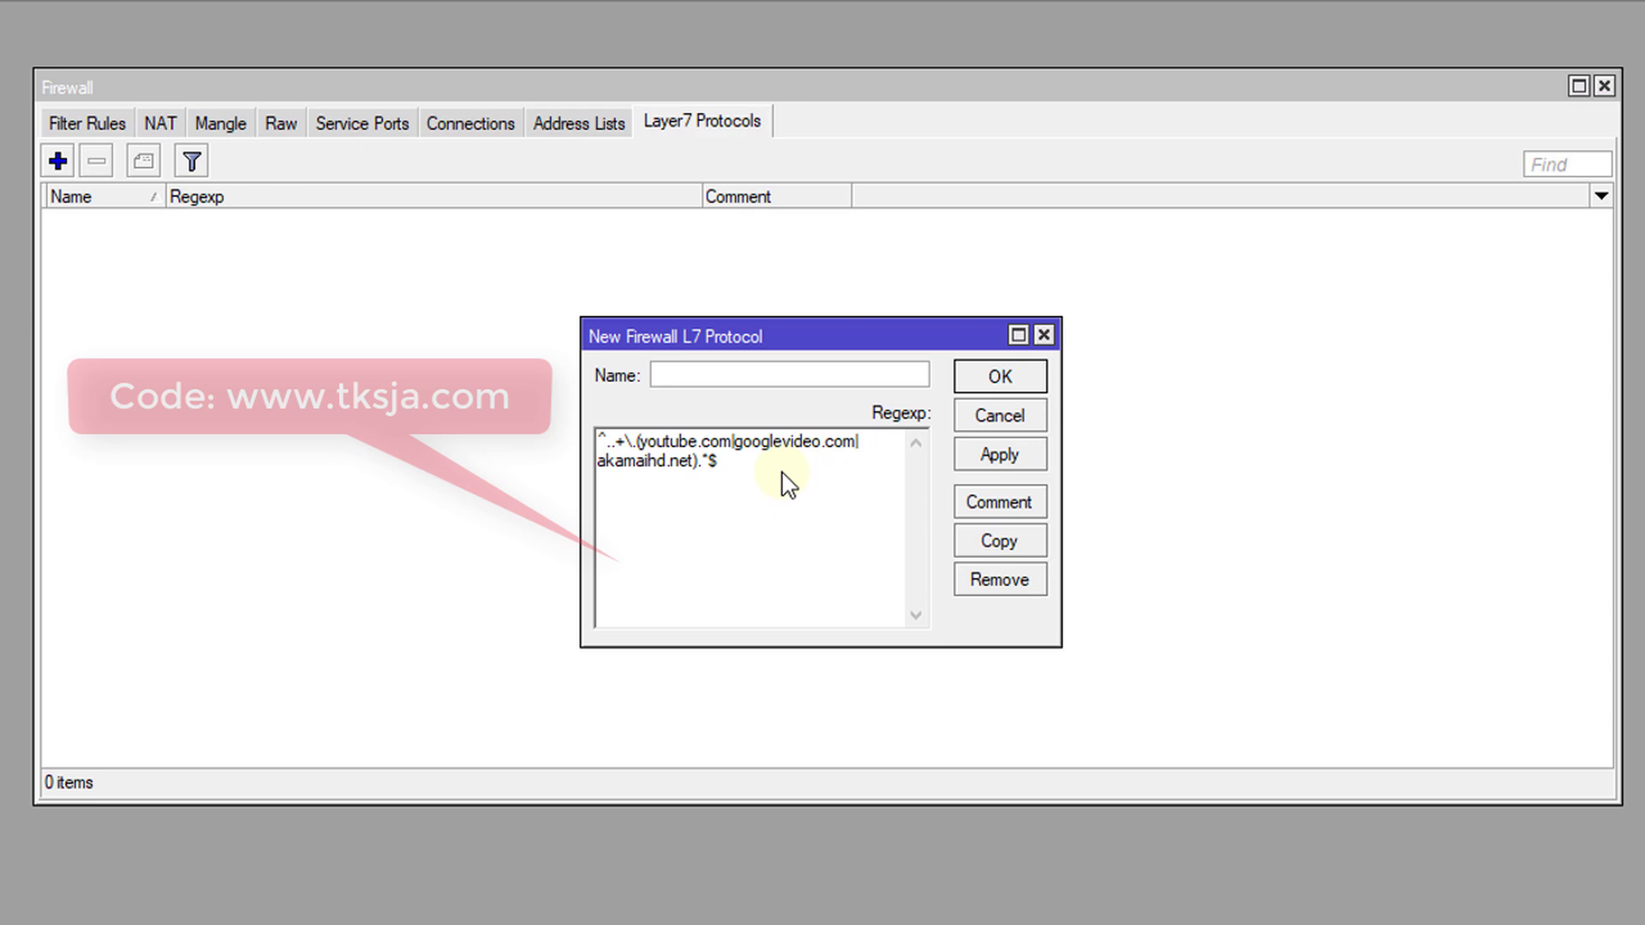
pyautogui.click(690, 377)
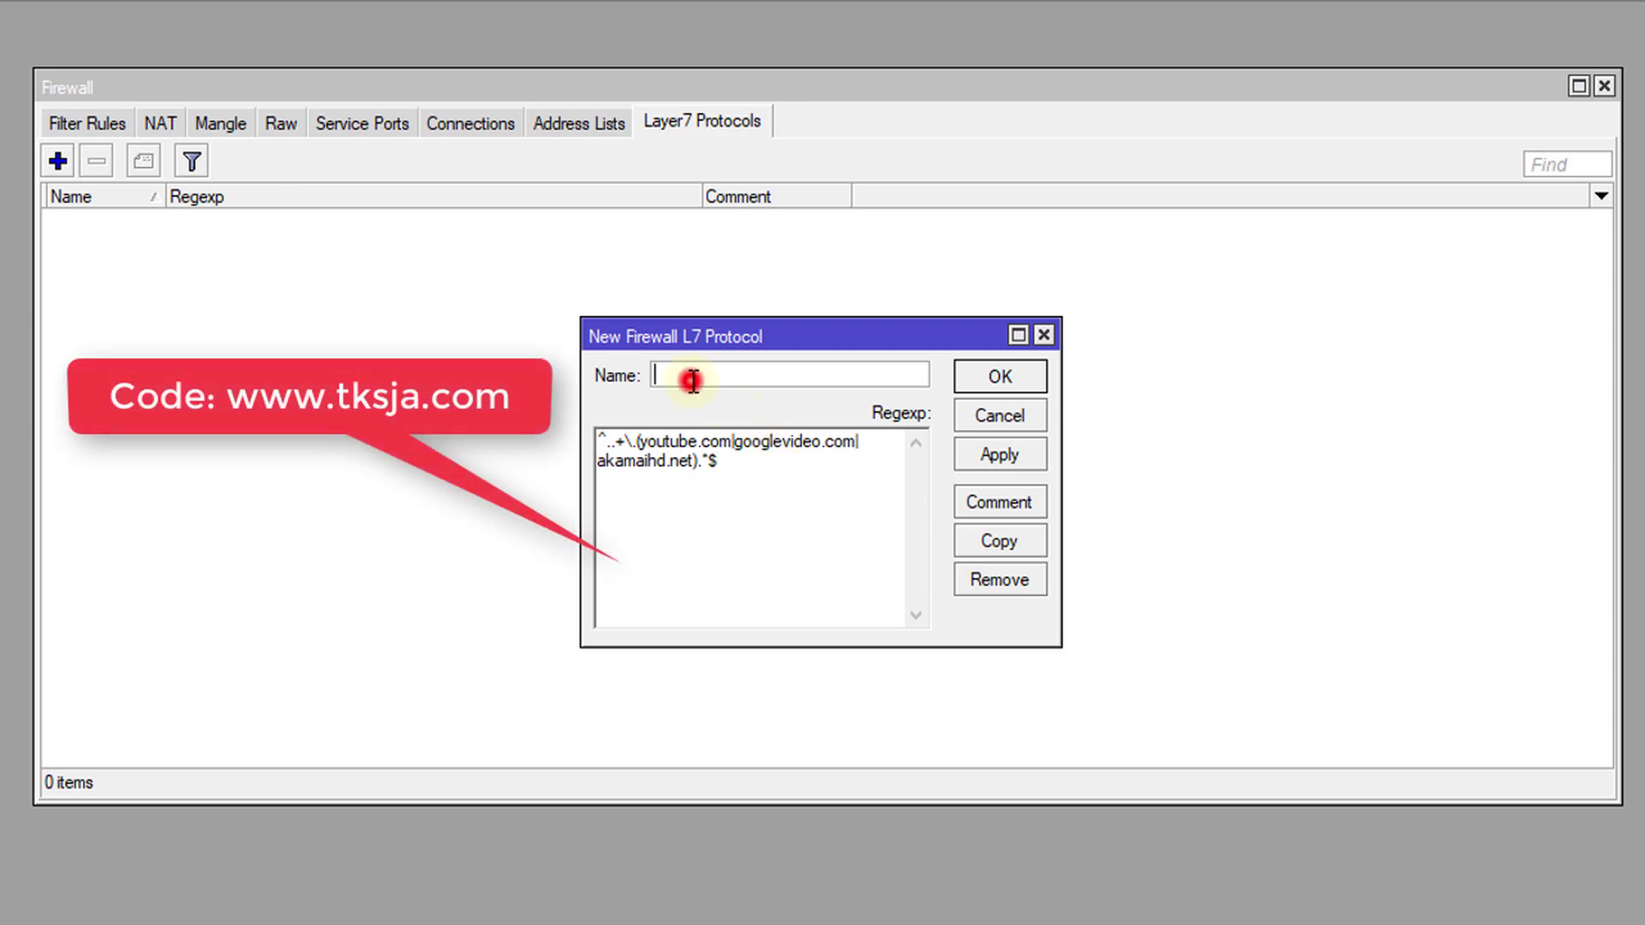
pyautogui.write('Youtube')
pyautogui.moveTo(672, 377); pyautogui.dragTo(613, 387)
pyautogui.press('BackSpace')
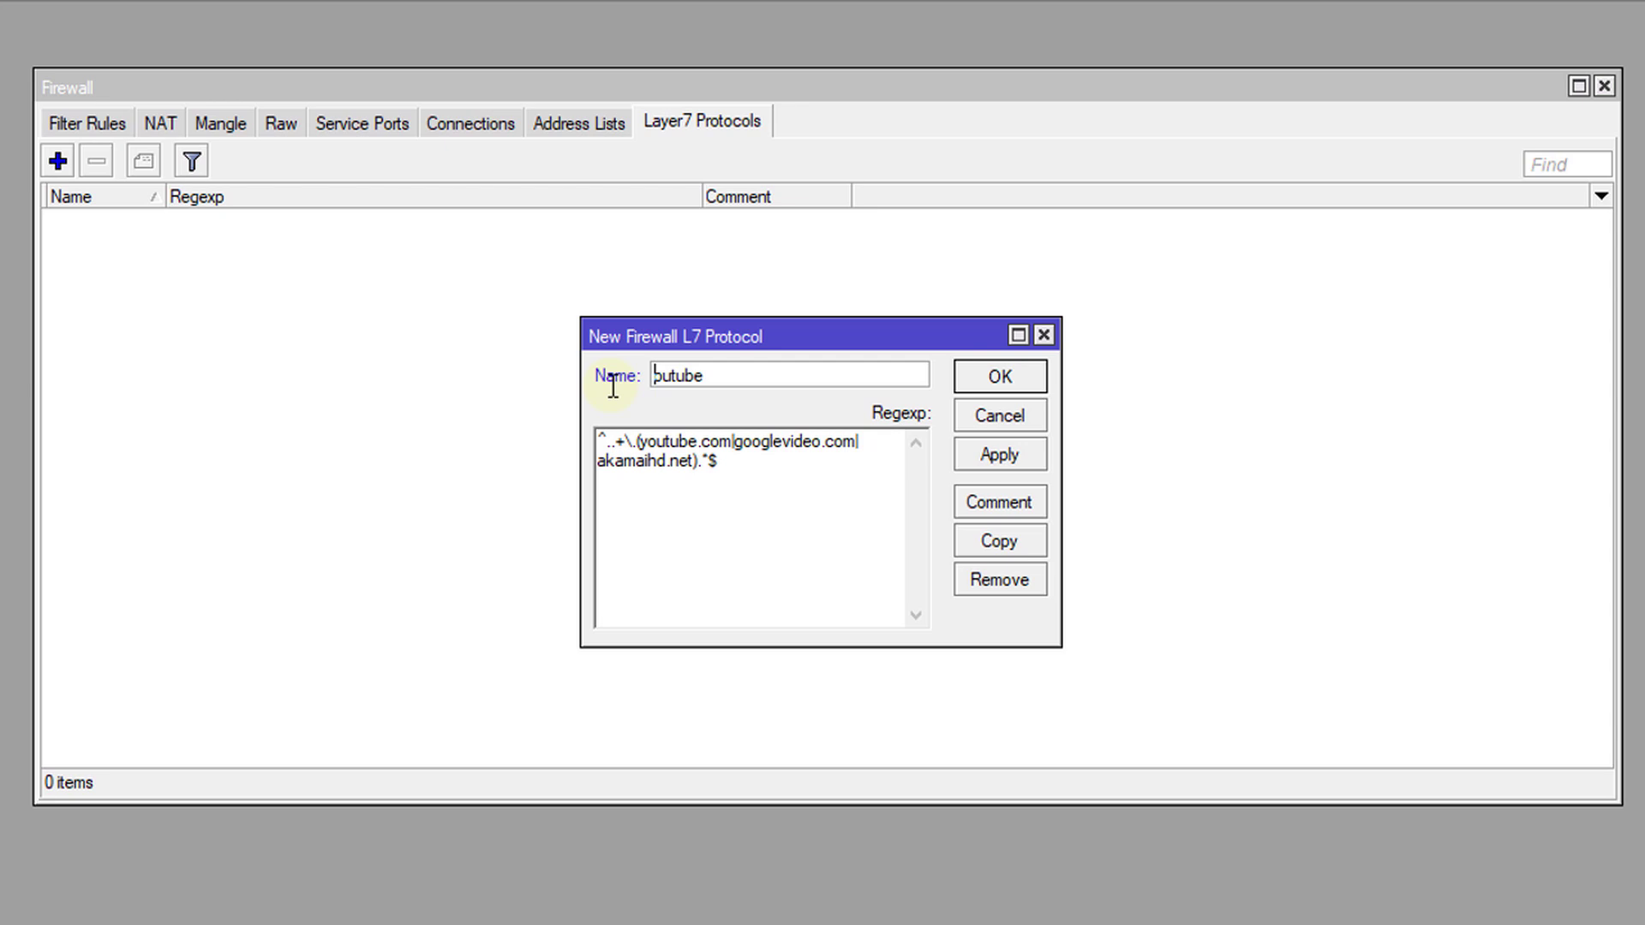
pyautogui.write('Y')
pyautogui.click(1020, 382)
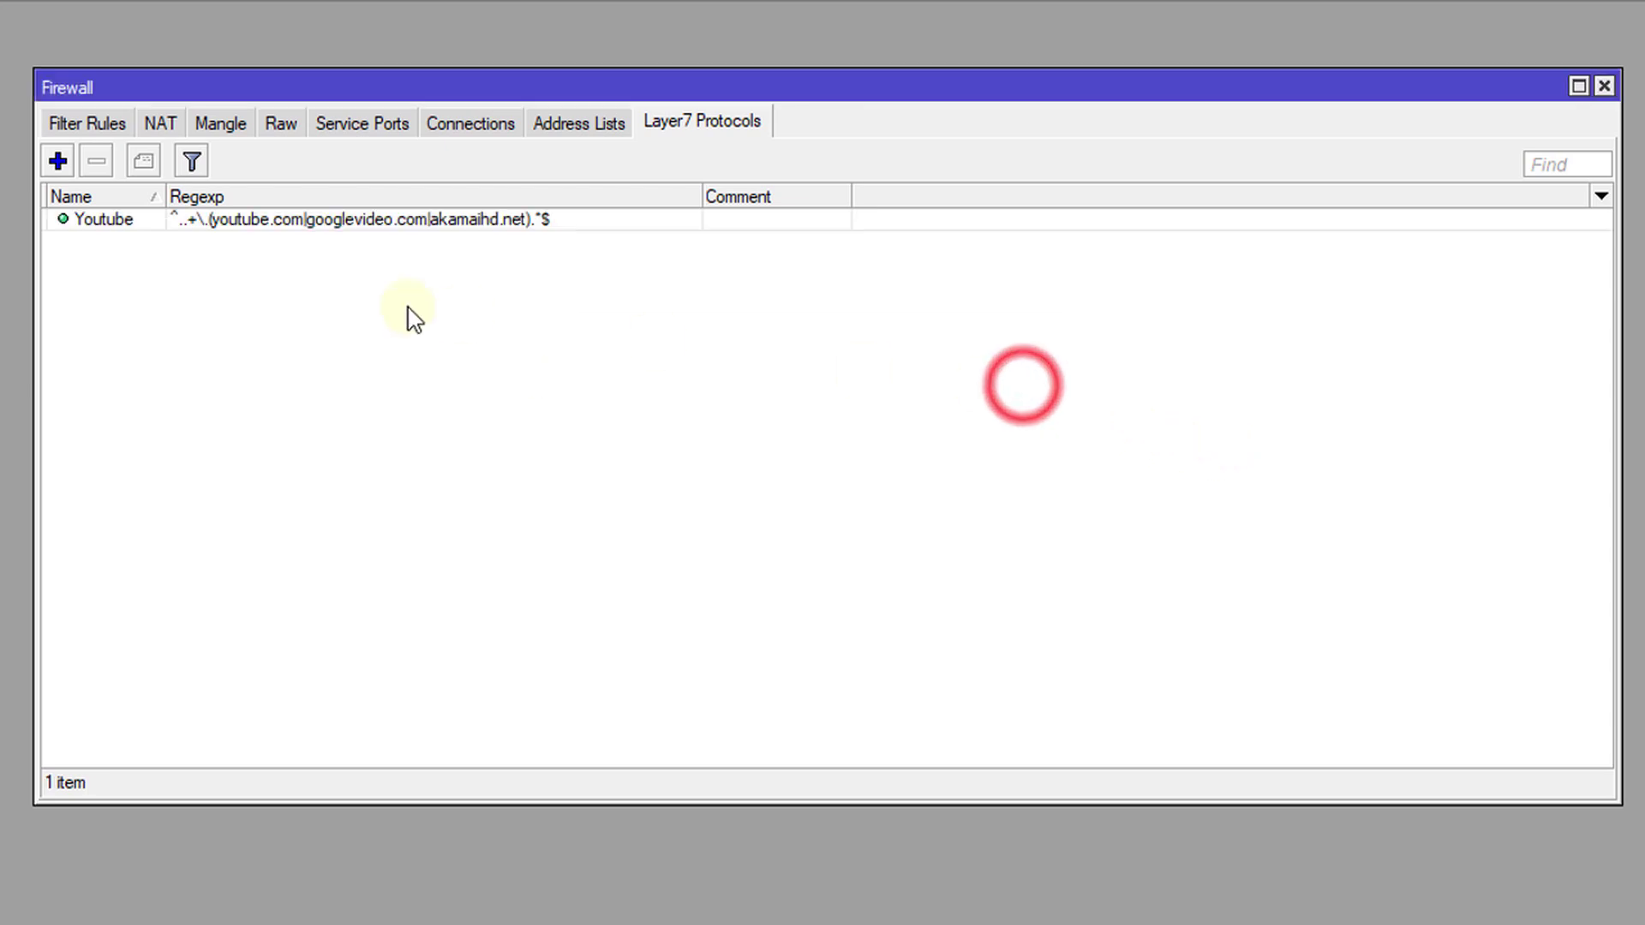
# Step: Start a new Mangle rule with chain forward and in-interface bonding1
pyautogui.click(220, 125)
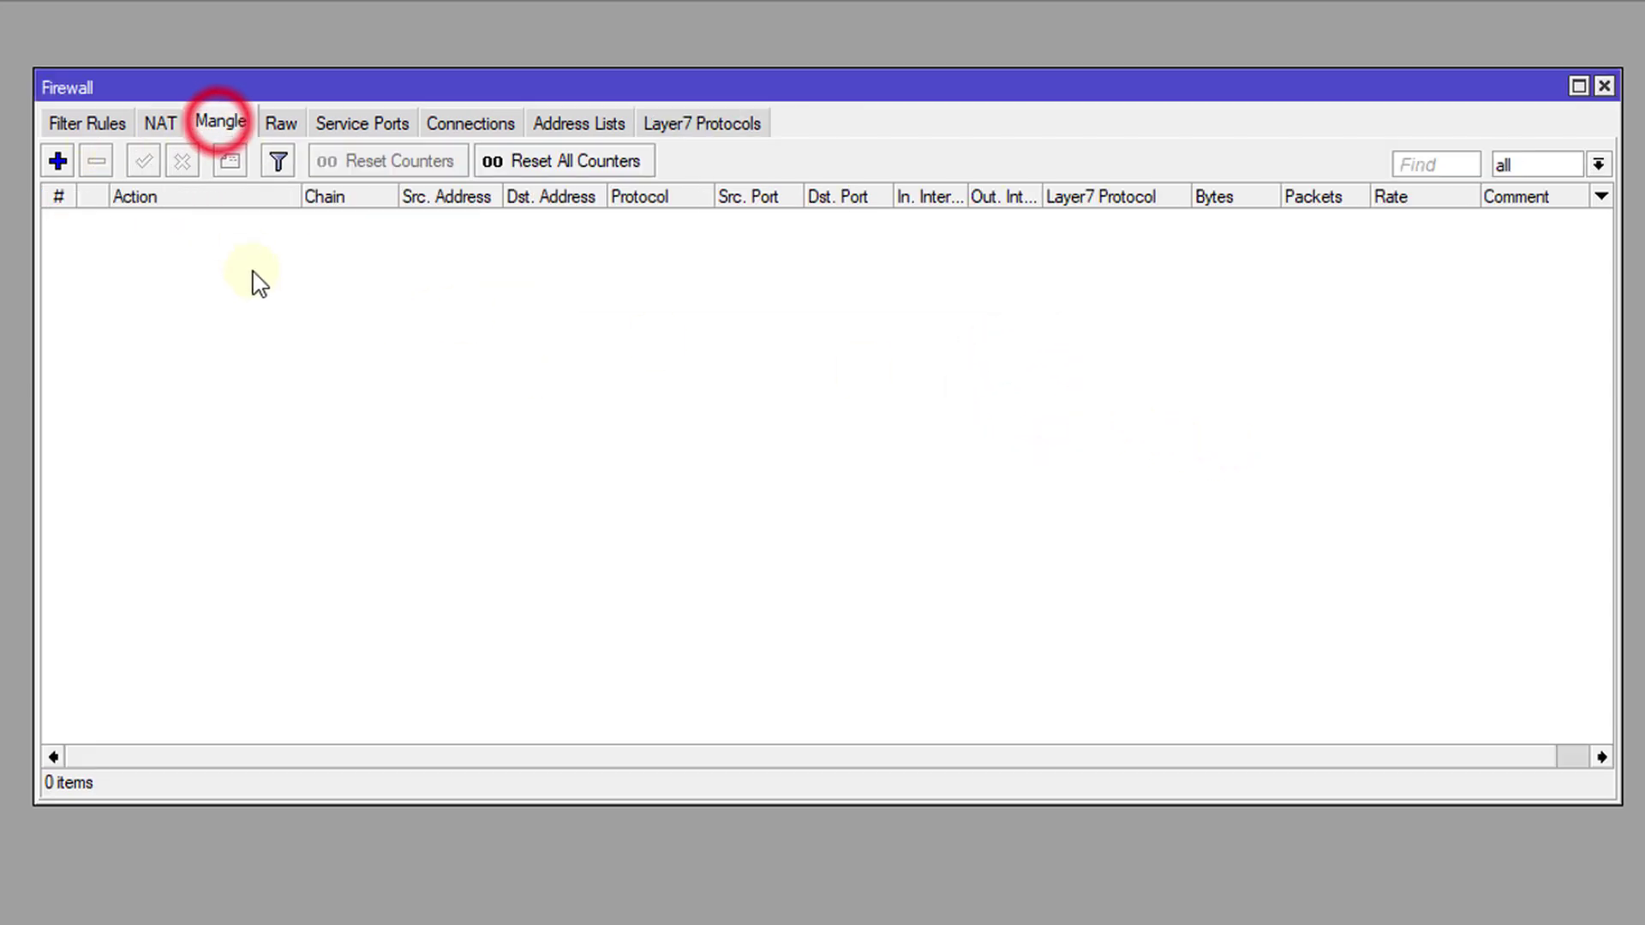
pyautogui.click(58, 161)
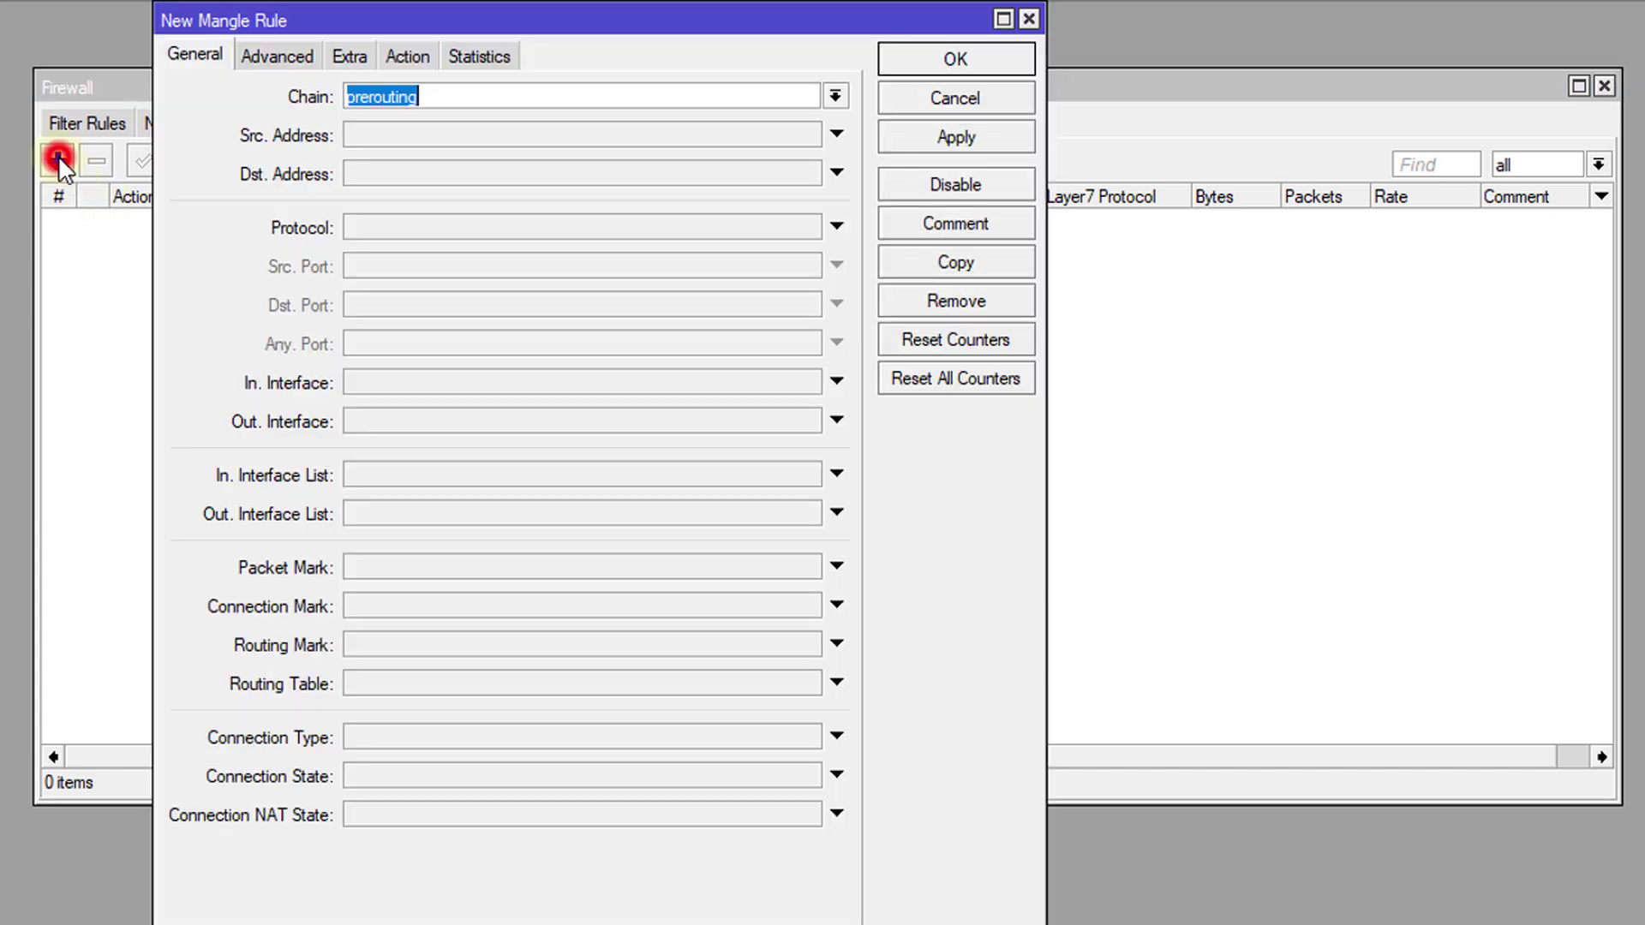
pyautogui.click(838, 96)
pyautogui.click(588, 114)
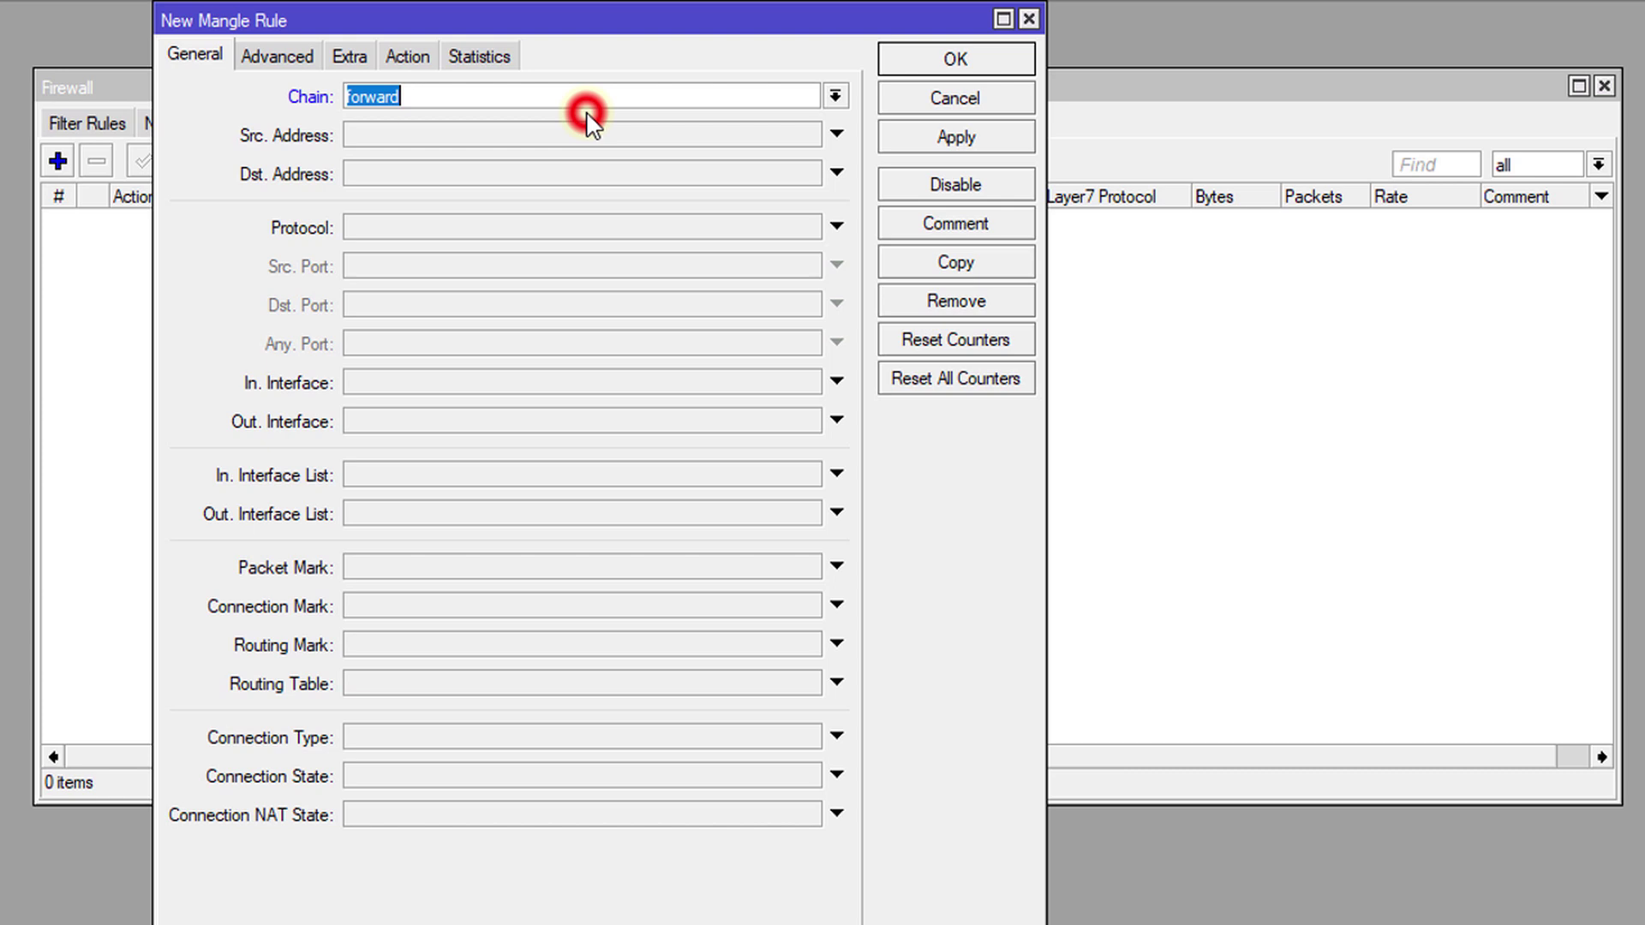
pyautogui.click(440, 382)
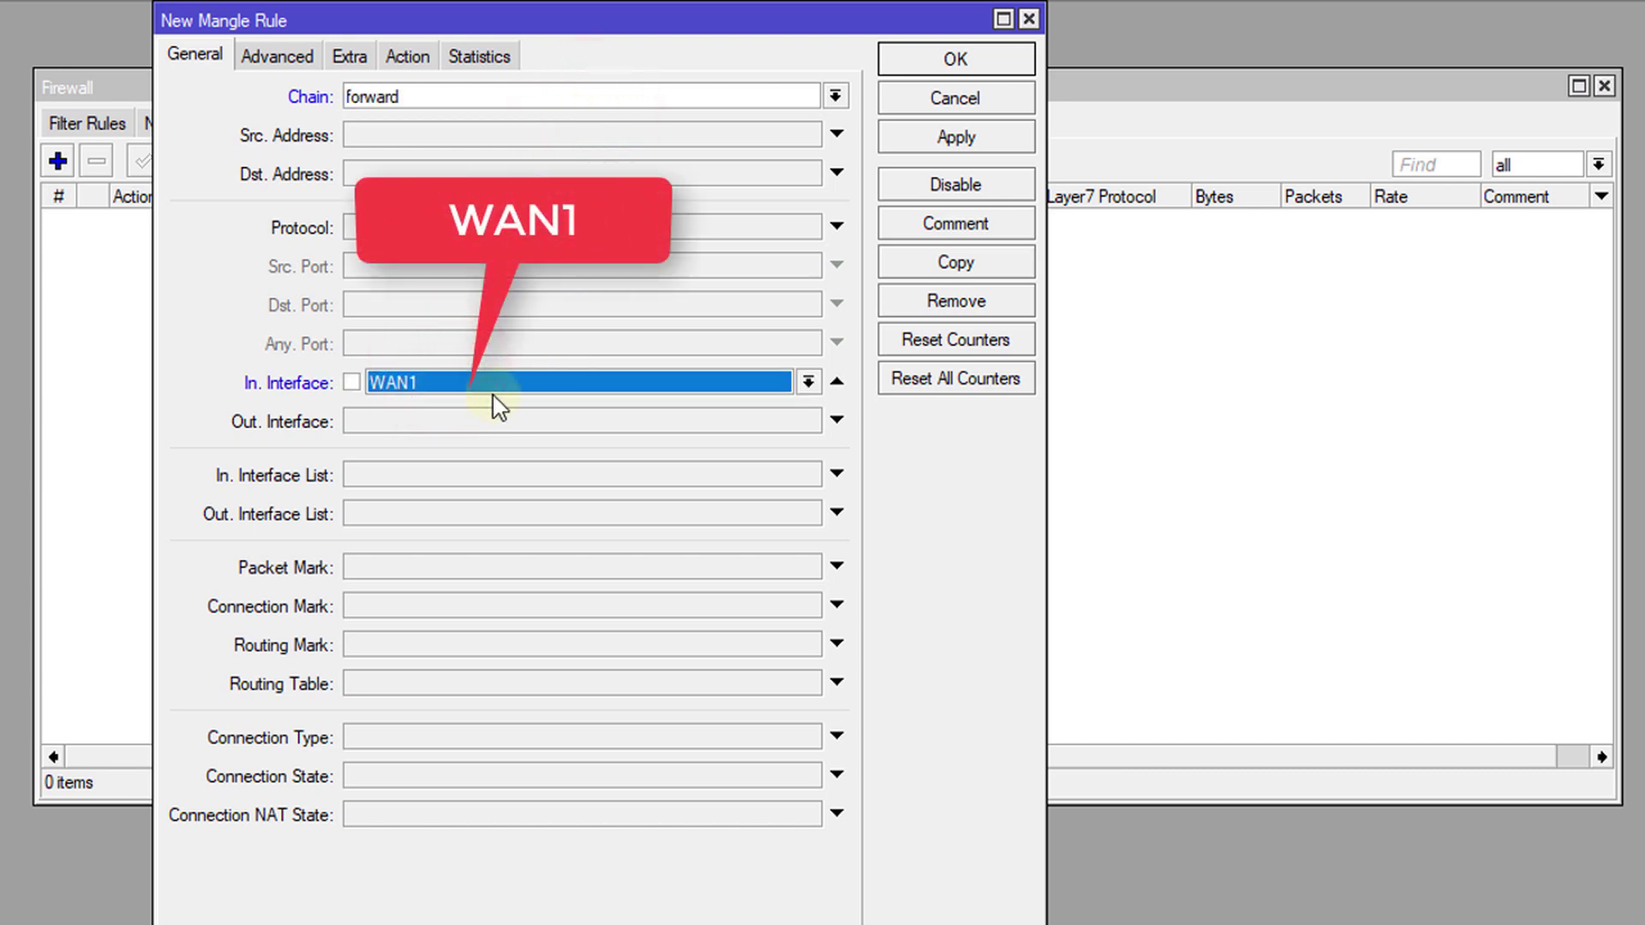
pyautogui.click(599, 384)
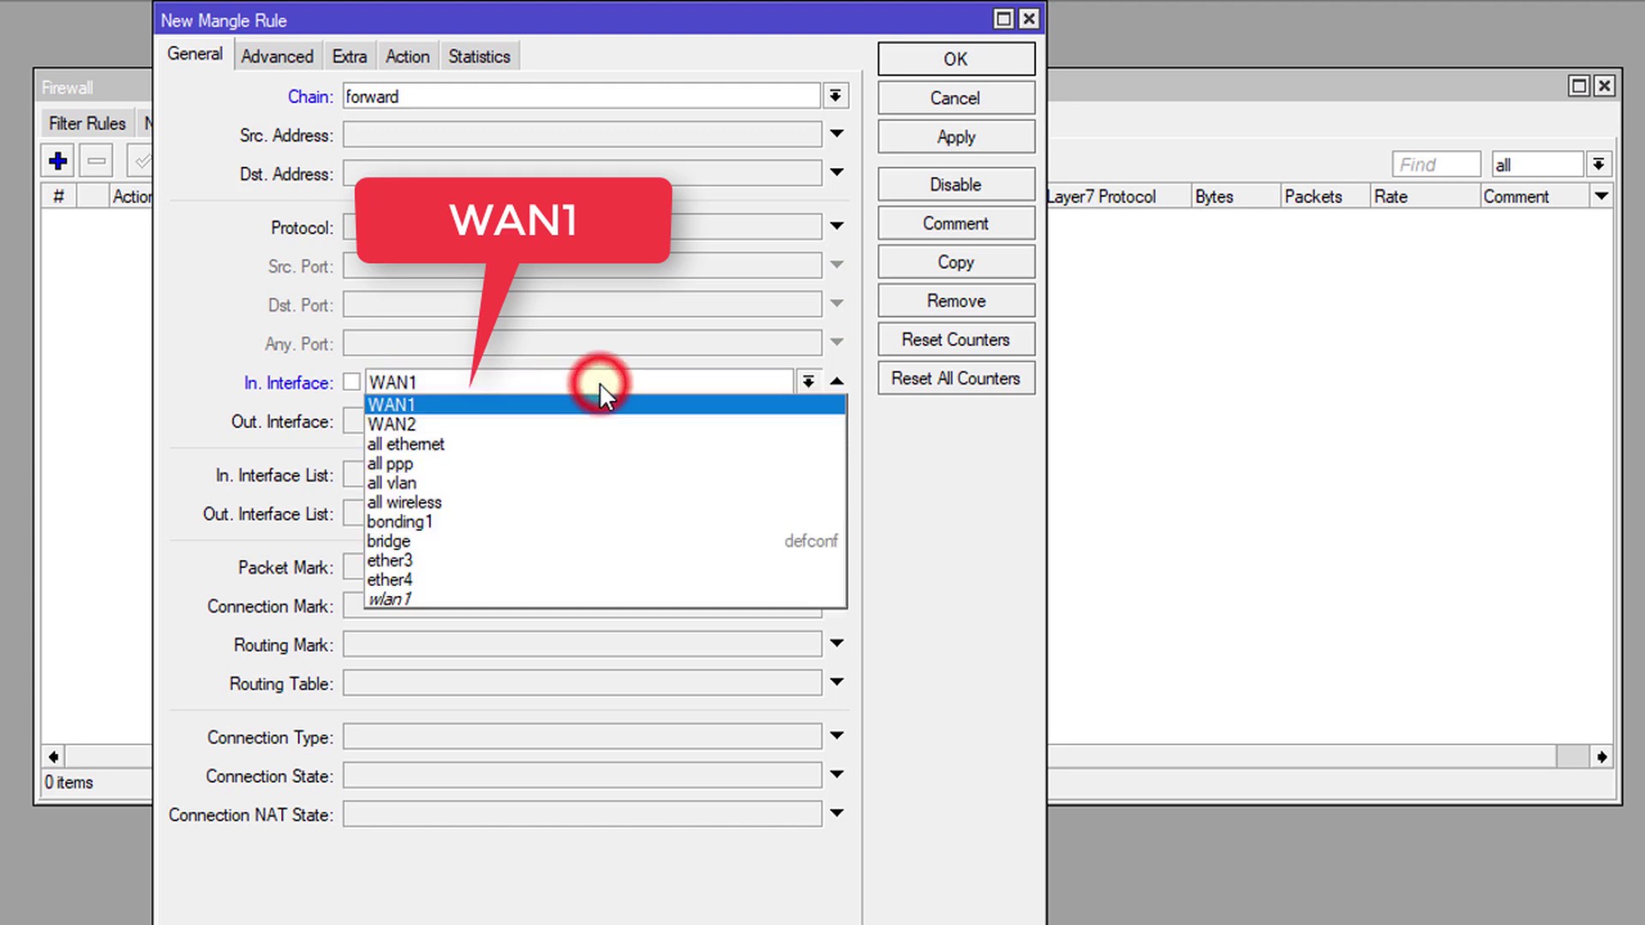
pyautogui.click(447, 521)
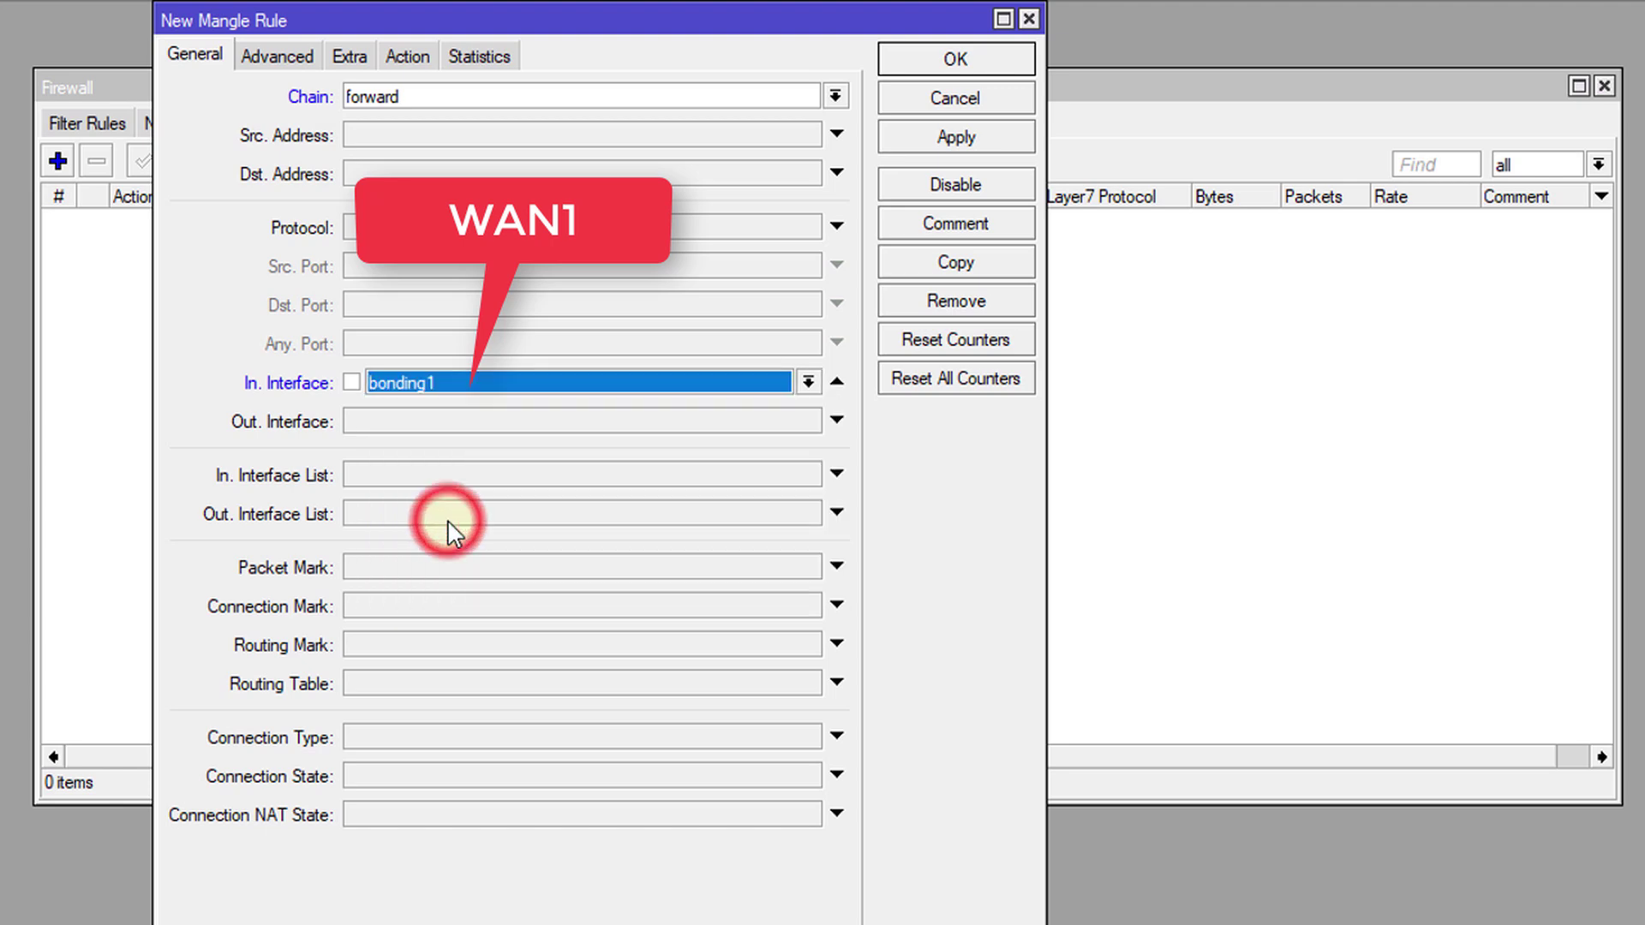
pyautogui.click(554, 385)
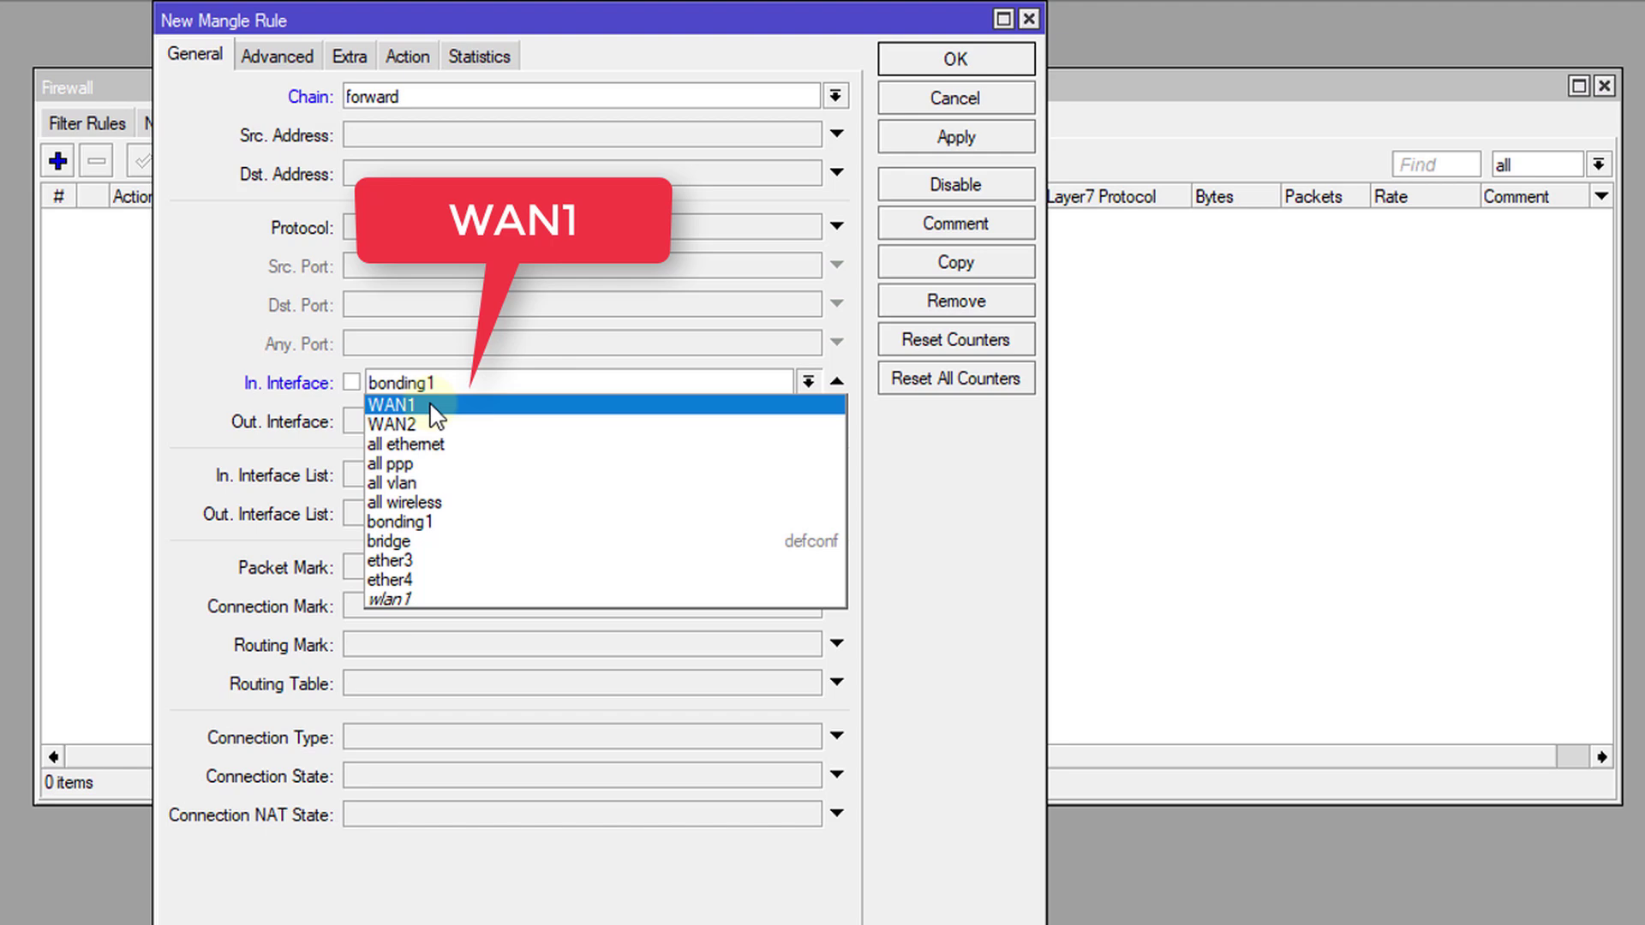
pyautogui.click(463, 521)
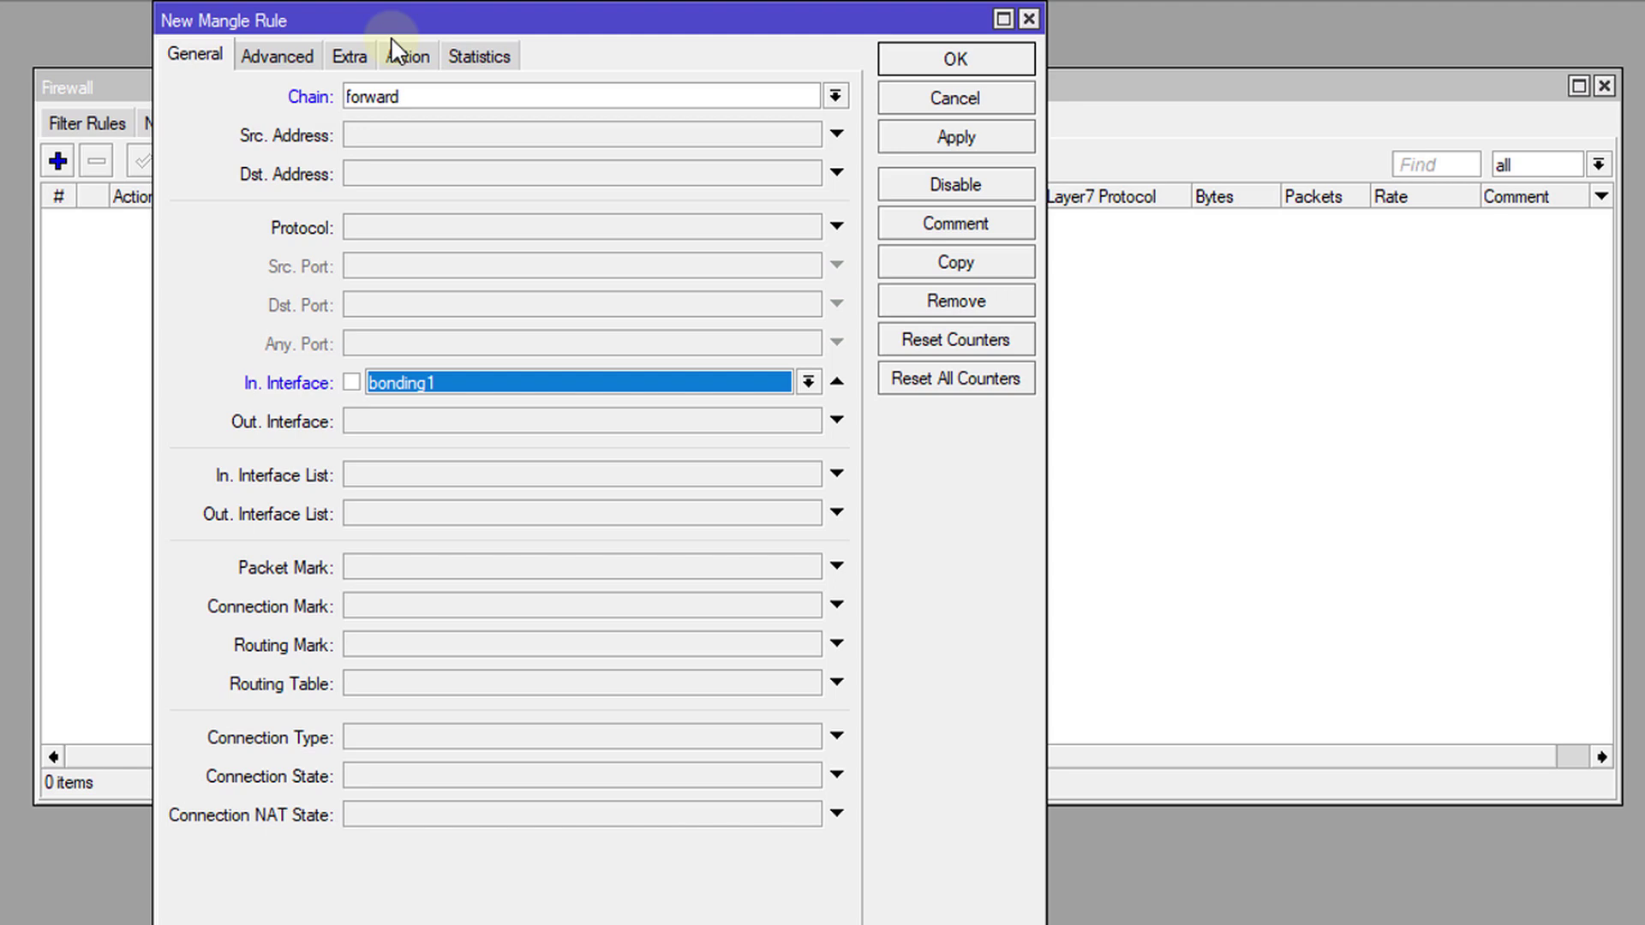
# Step: Make the rule match the Youtube Layer7 protocol
pyautogui.click(278, 54)
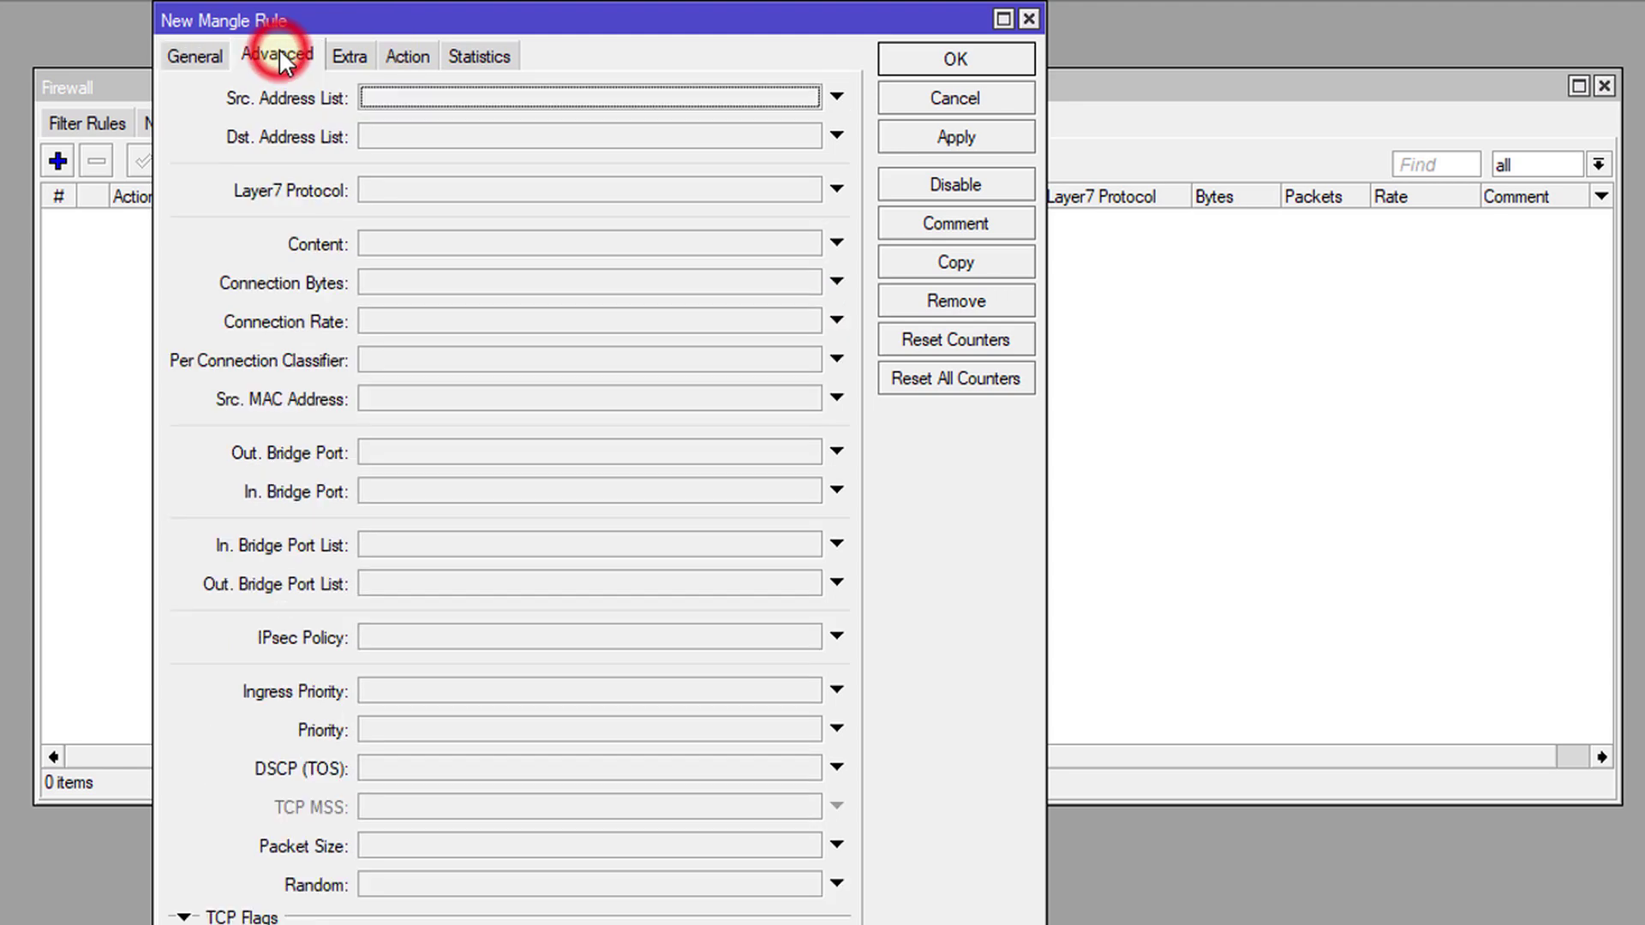
pyautogui.click(550, 190)
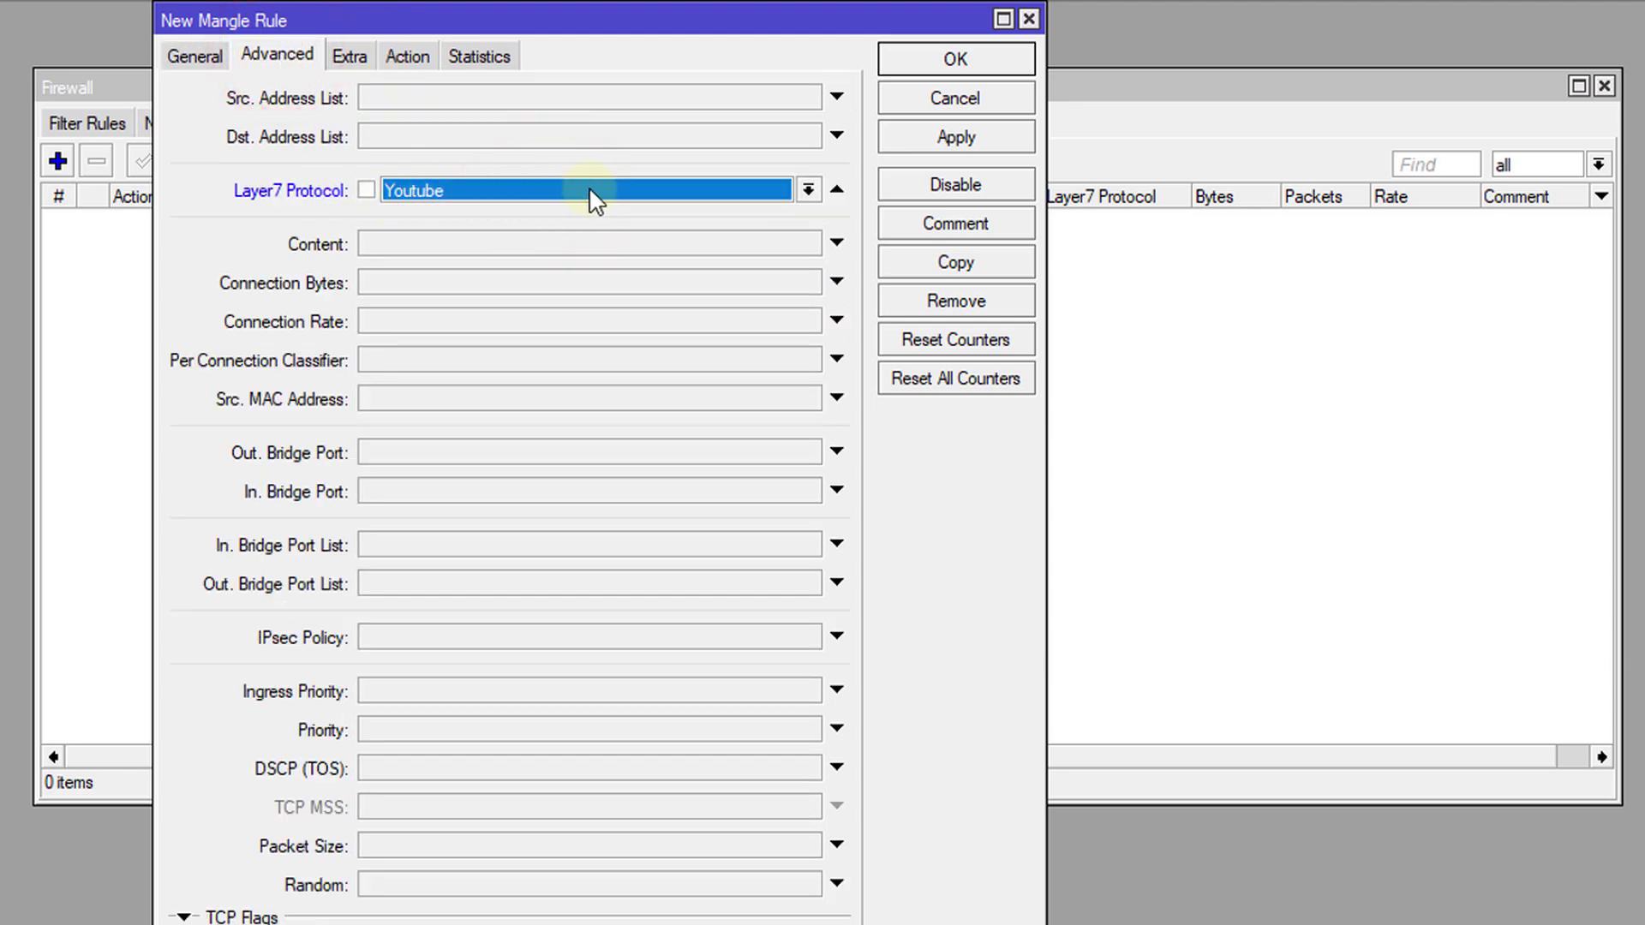
pyautogui.click(588, 190)
pyautogui.click(439, 214)
# Step: Set the action to mark connection with new connection mark youtube_dw_conn
pyautogui.click(408, 57)
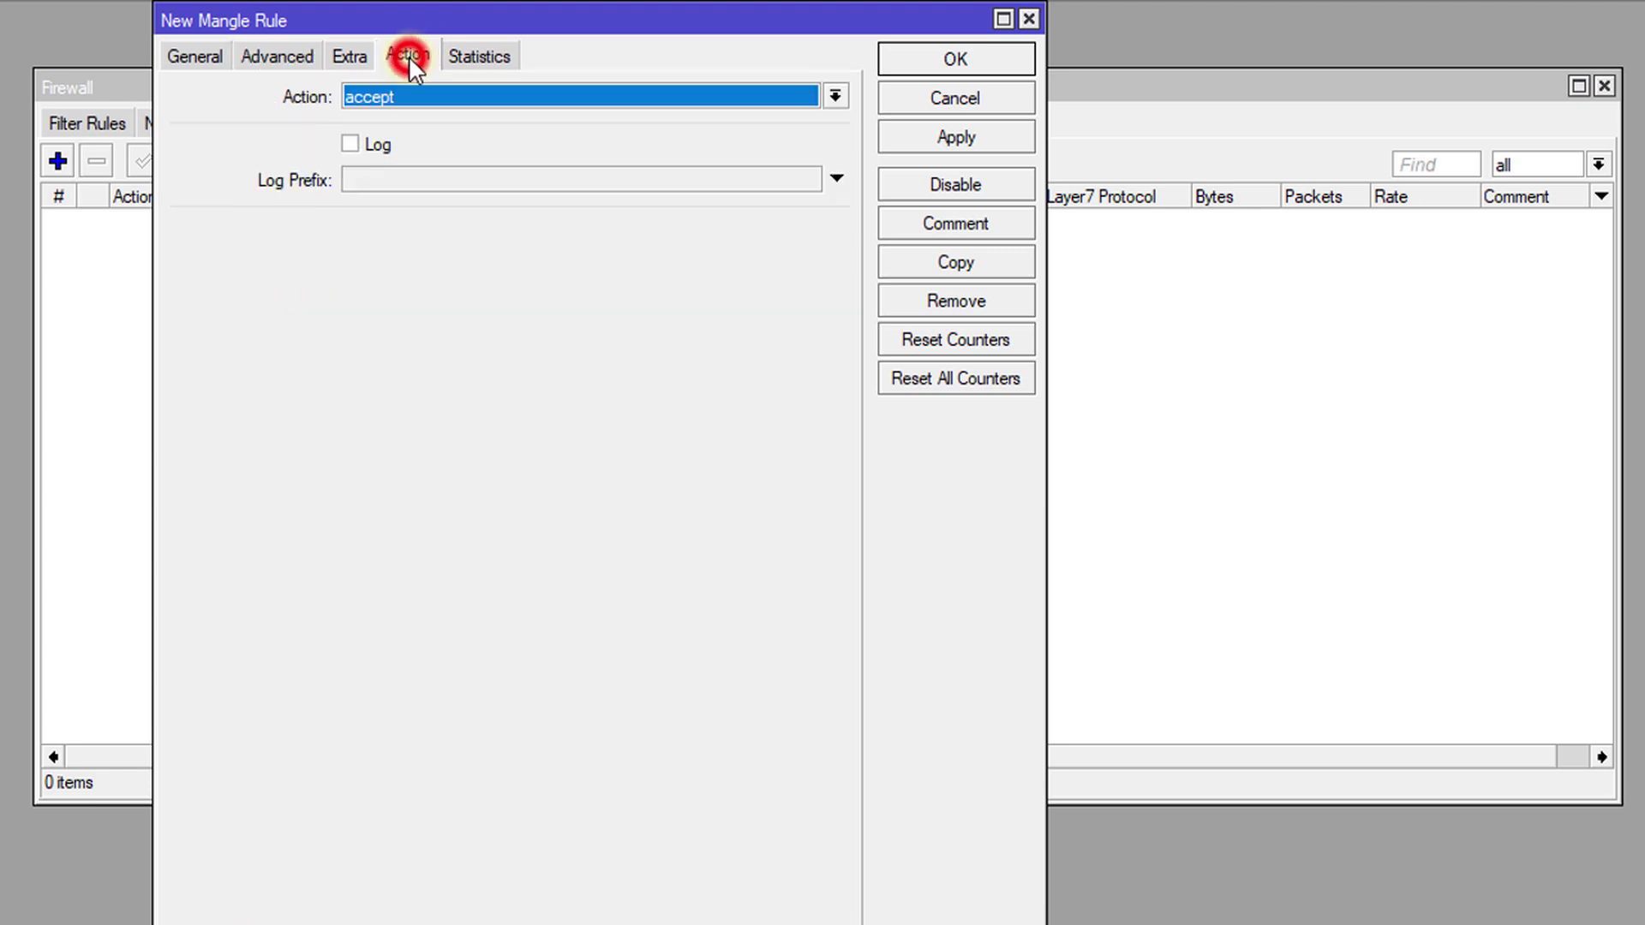
pyautogui.click(603, 94)
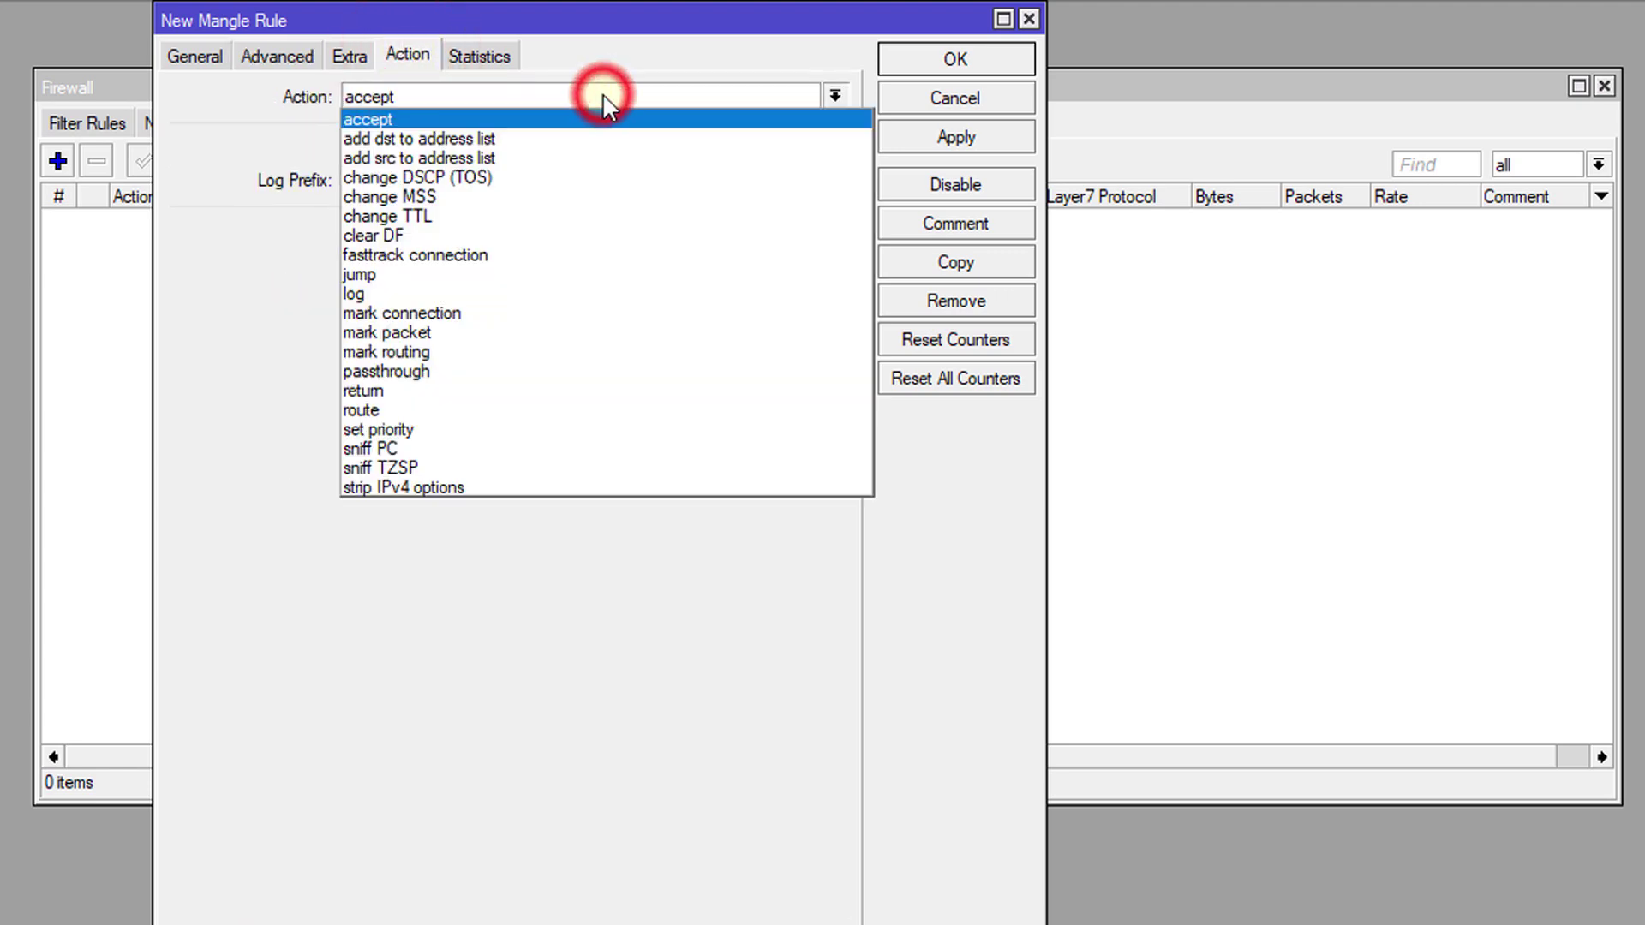
pyautogui.click(543, 313)
pyautogui.click(448, 231)
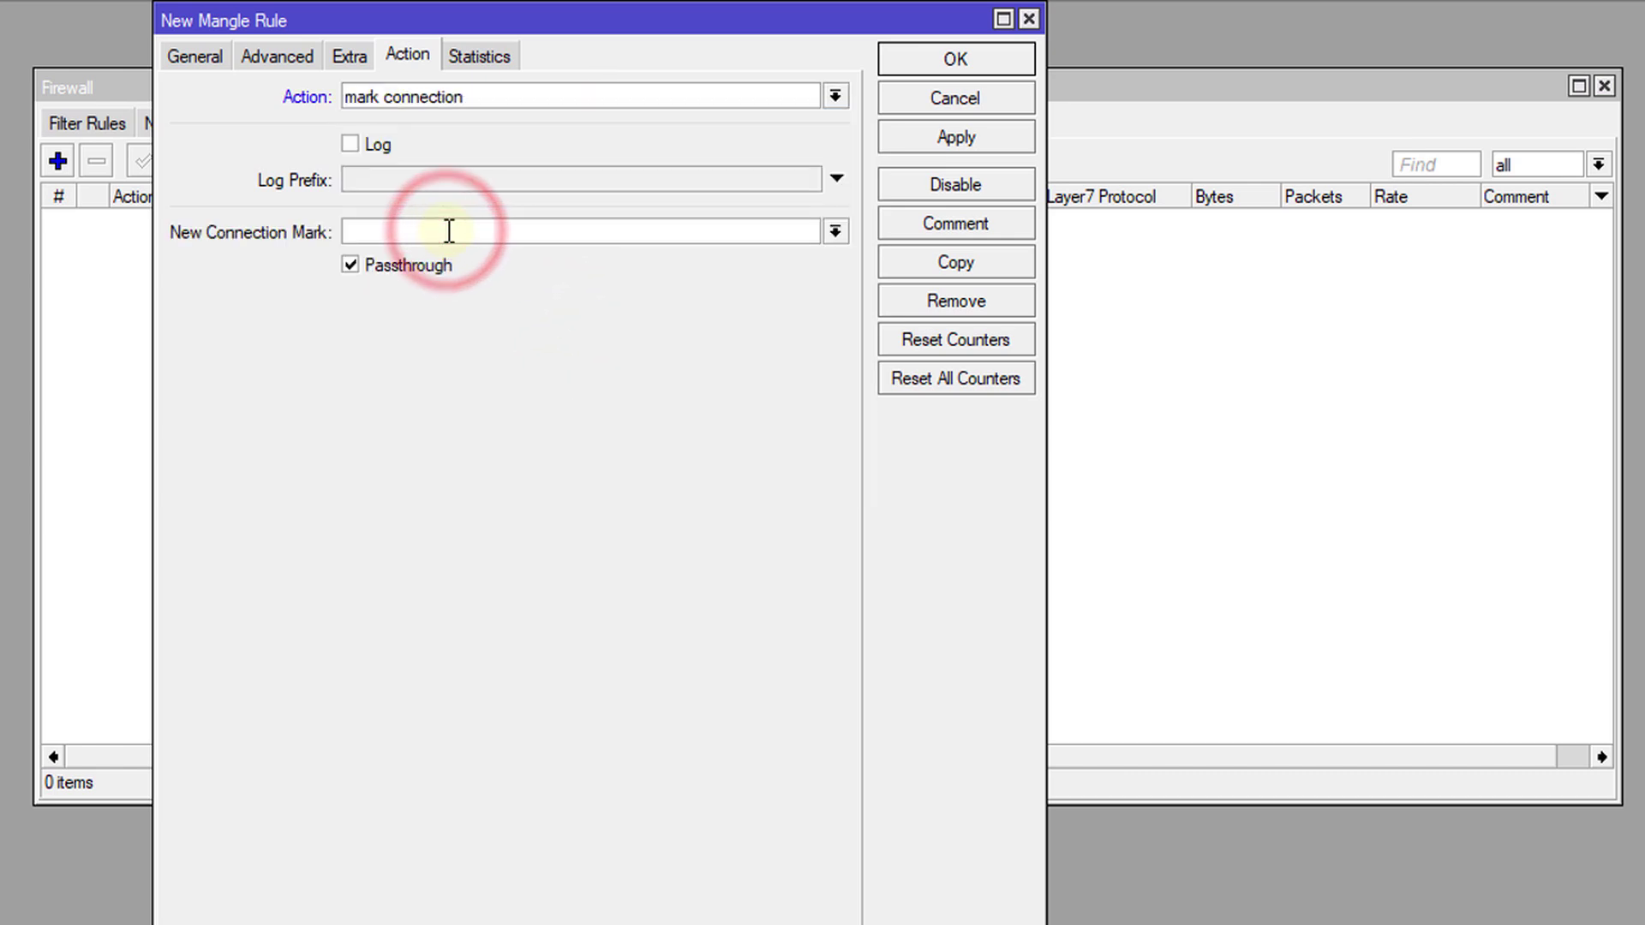
pyautogui.write('youtube_dw_conn')
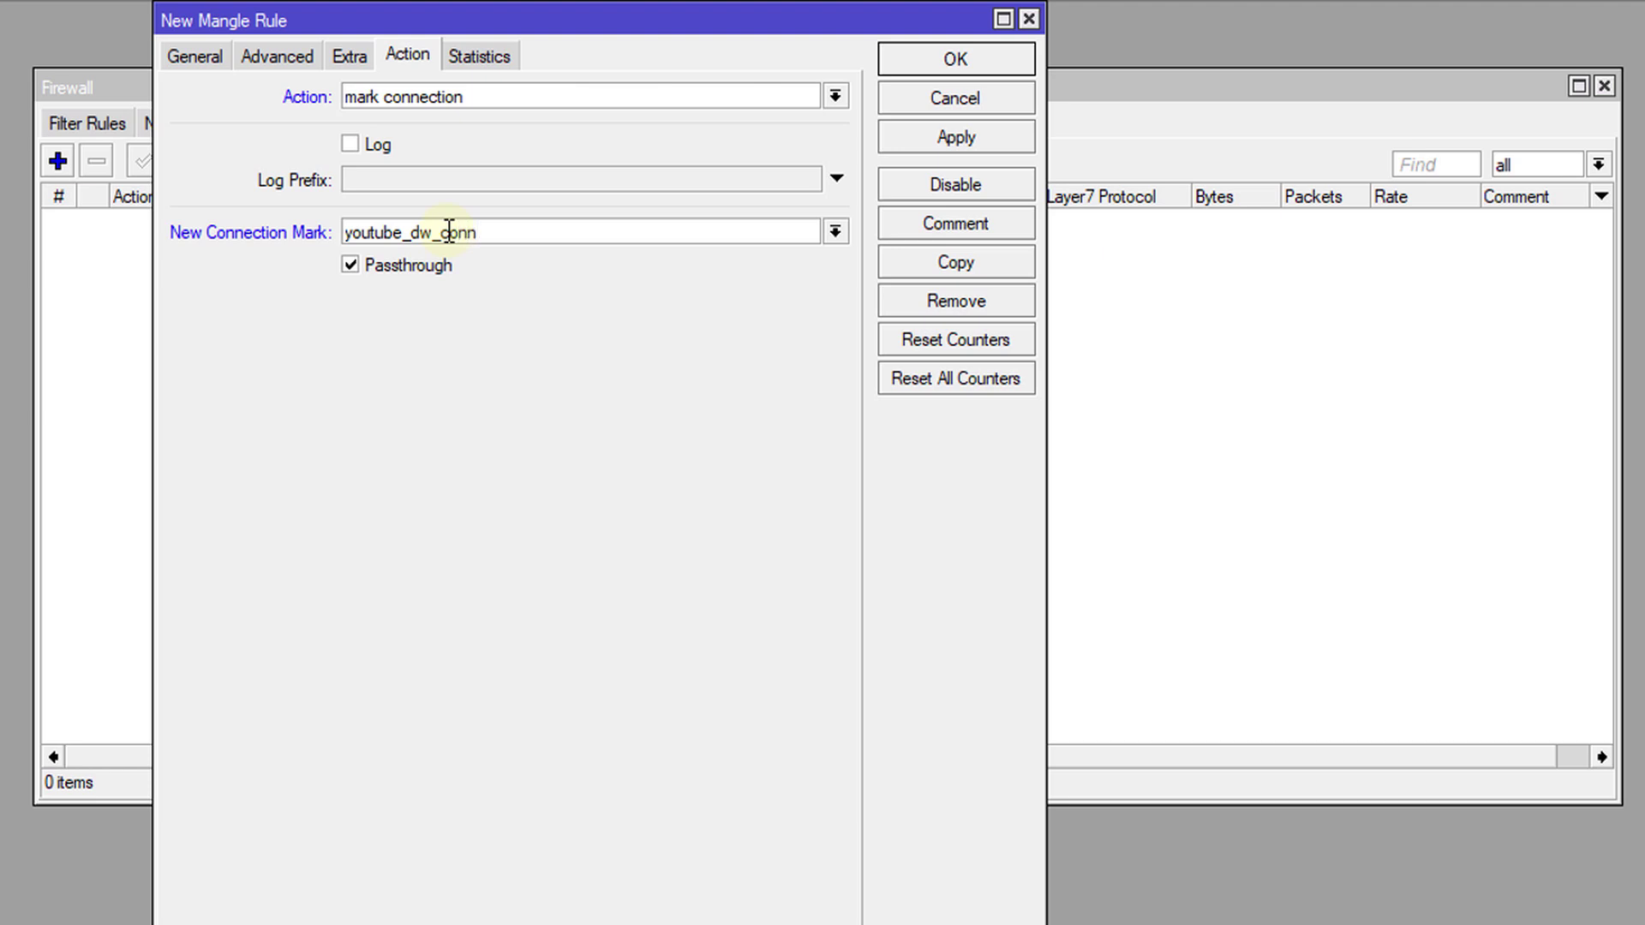
# Step: Comment the rule youtube_dw_con and save it
pyautogui.moveTo(467, 232); pyautogui.dragTo(232, 249)
pyautogui.hotkey('ctrl', 'c')
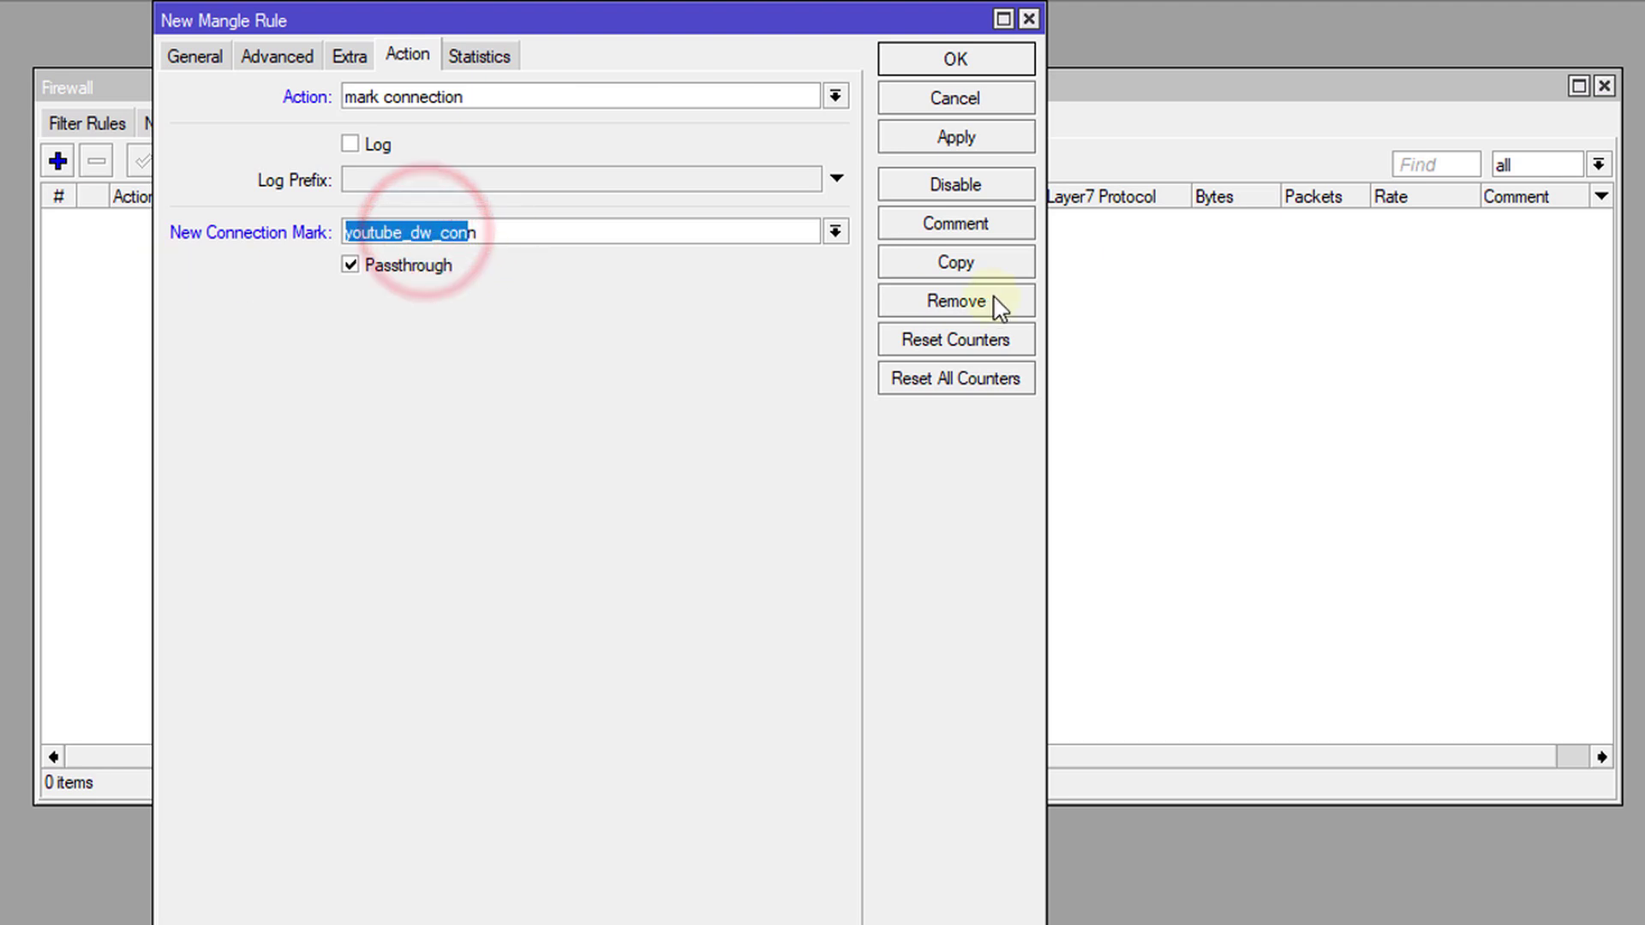
pyautogui.click(955, 225)
pyautogui.hotkey('ctrl', 'v')
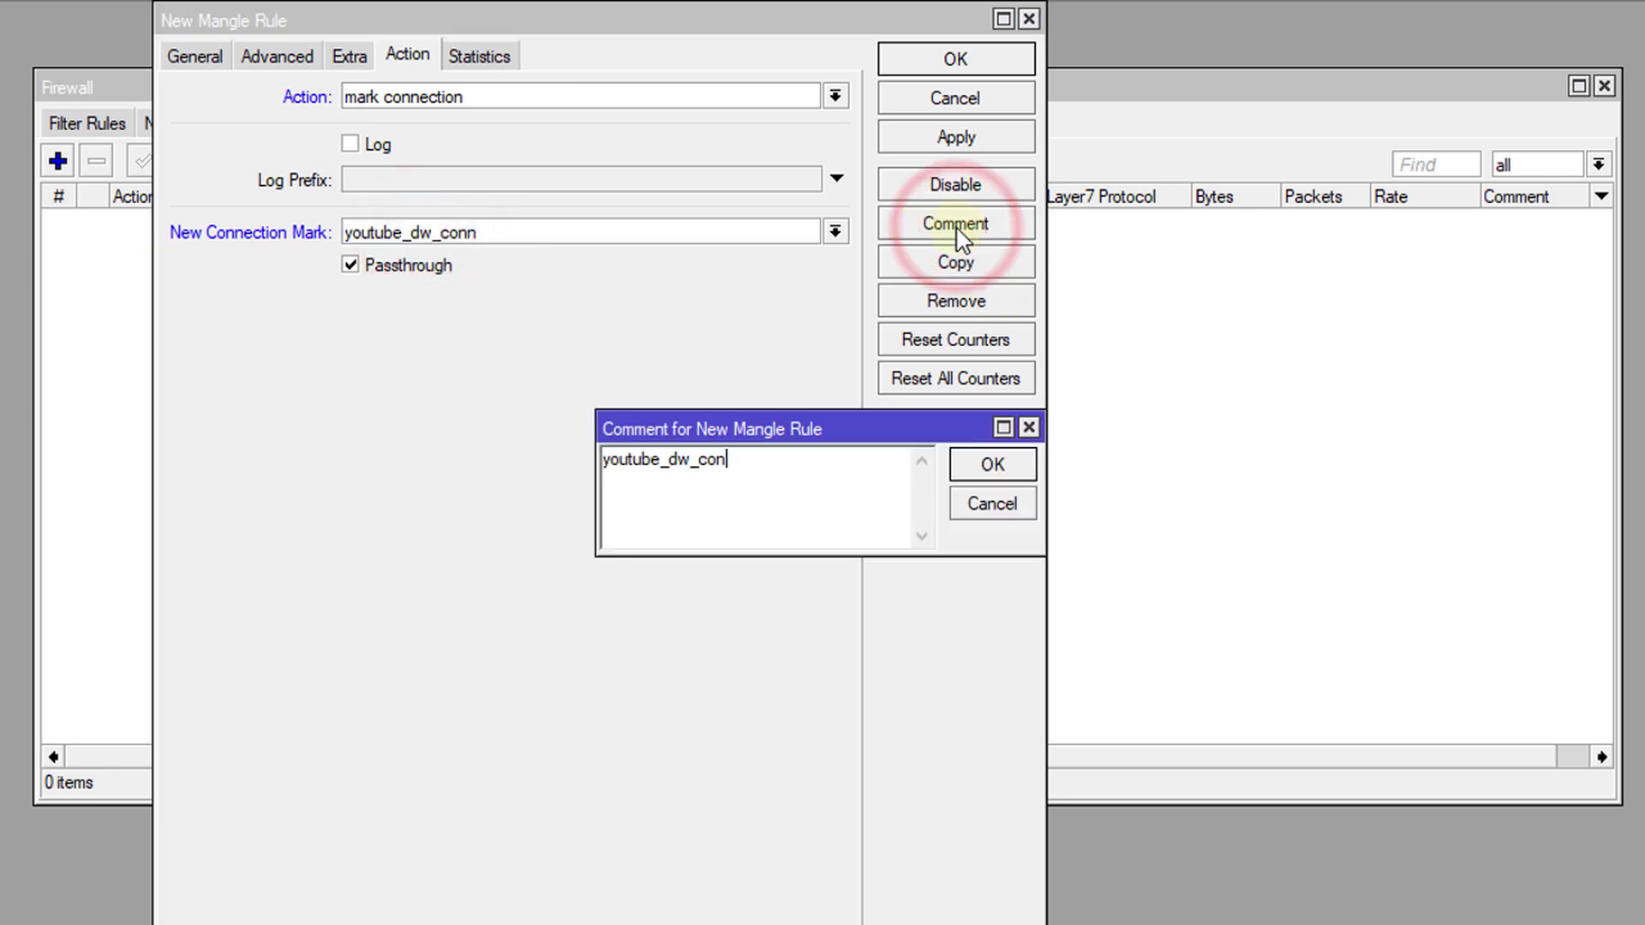
pyautogui.click(1020, 473)
pyautogui.click(999, 61)
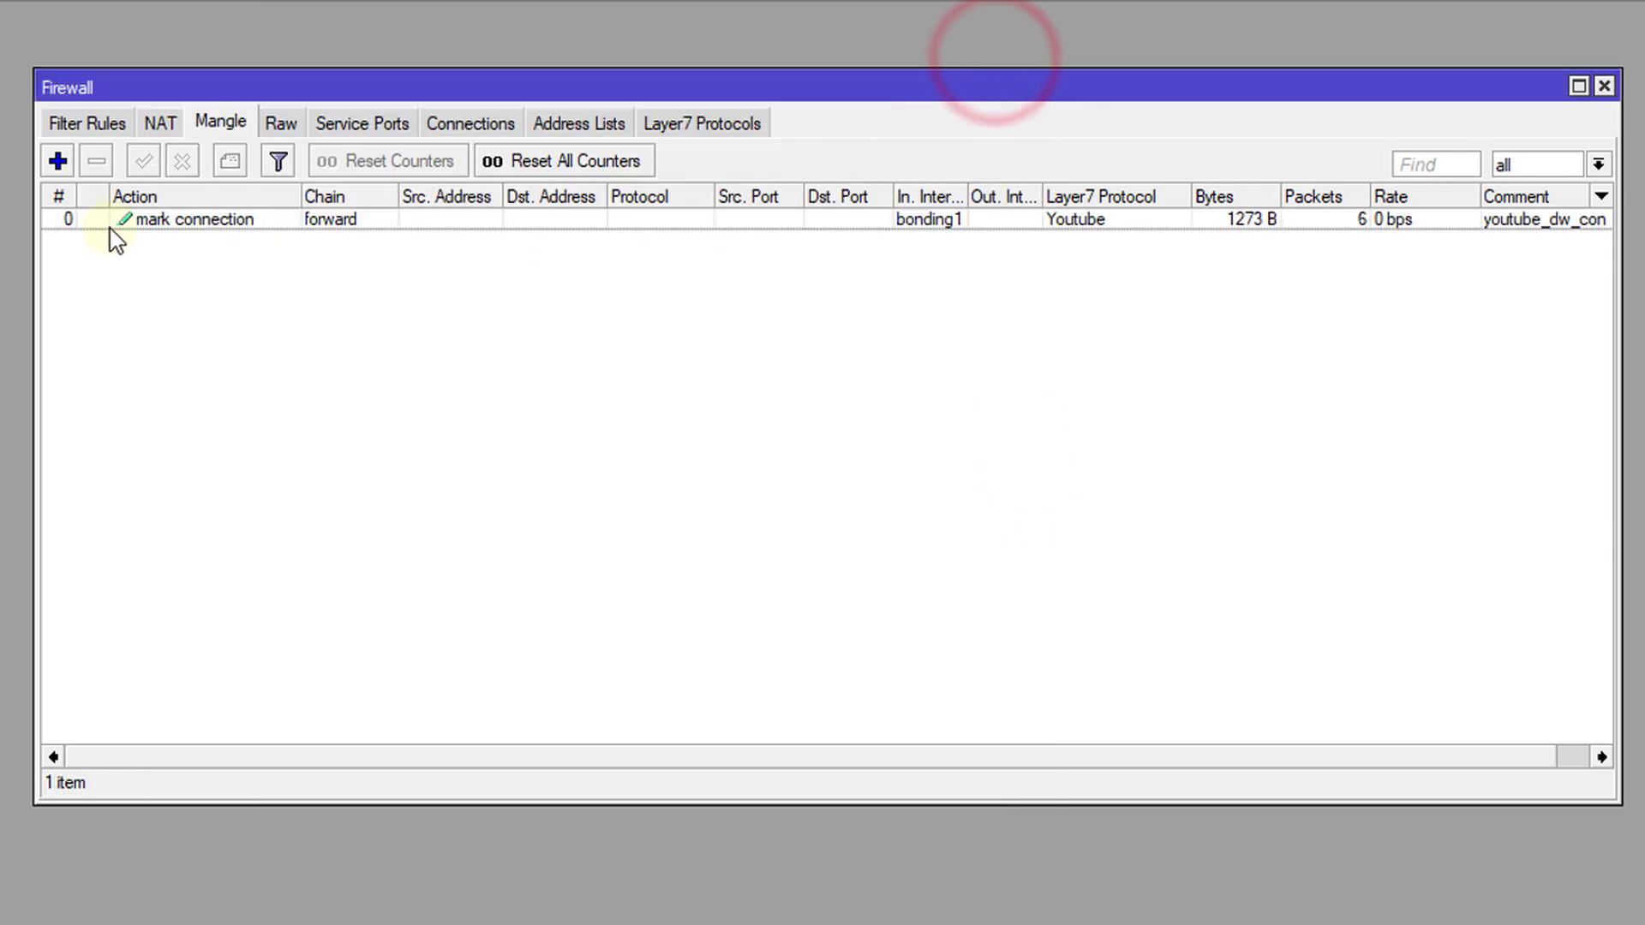
# Step: Start a new Mangle rule on chain forward matching connection mark youtube_dw_conn
pyautogui.click(57, 161)
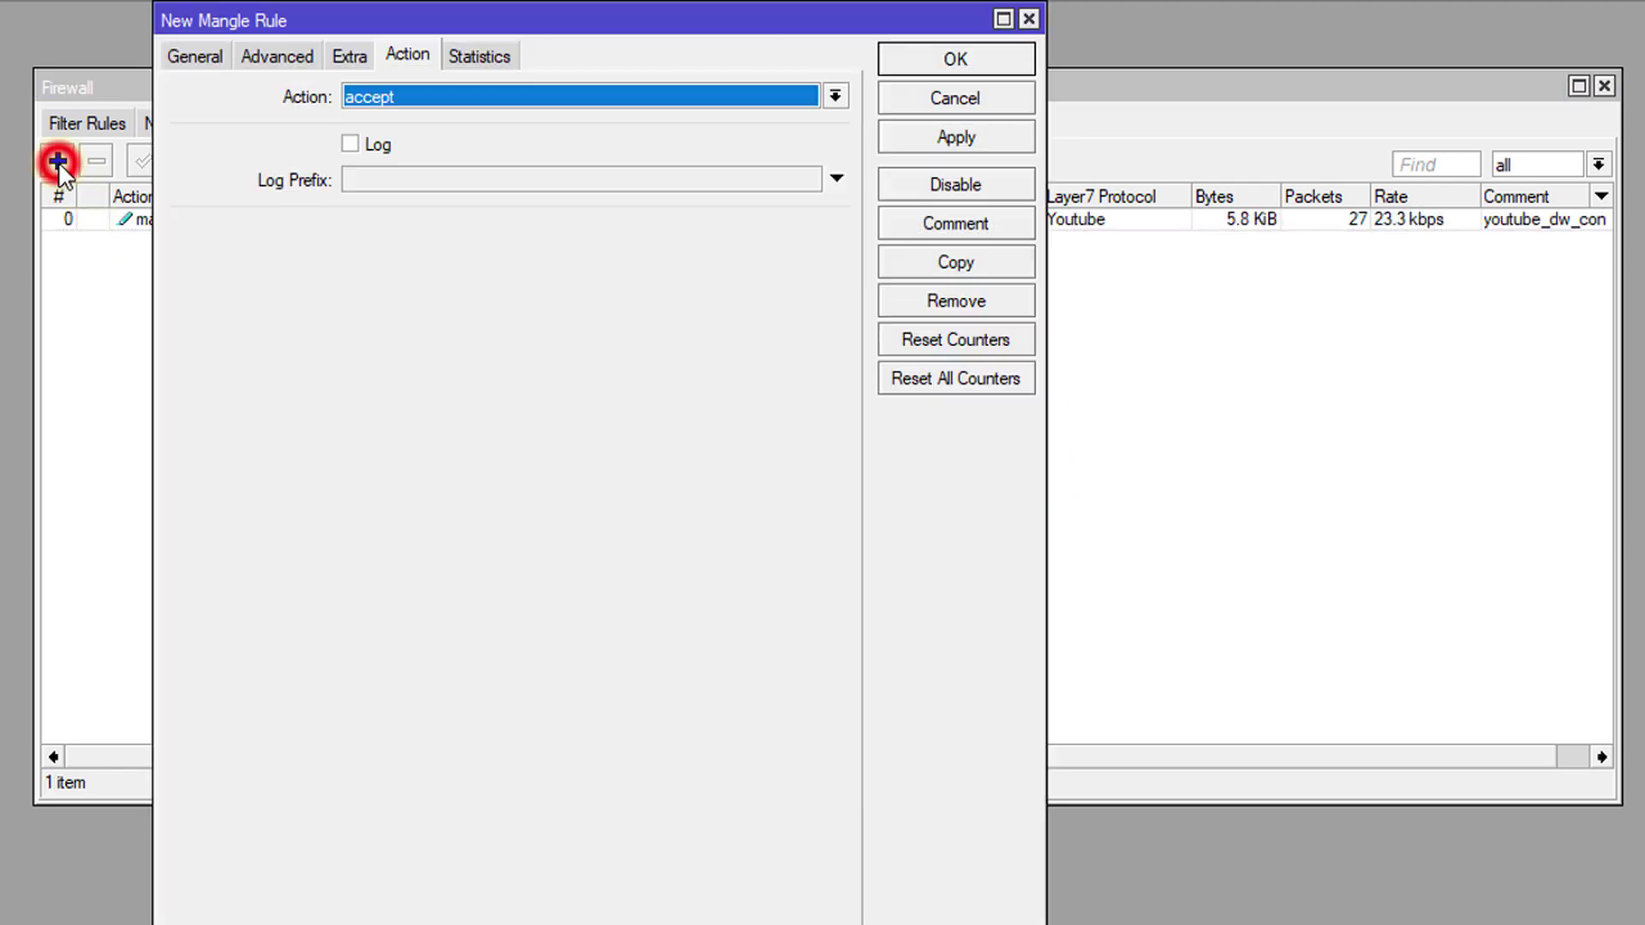
pyautogui.click(184, 58)
pyautogui.click(833, 96)
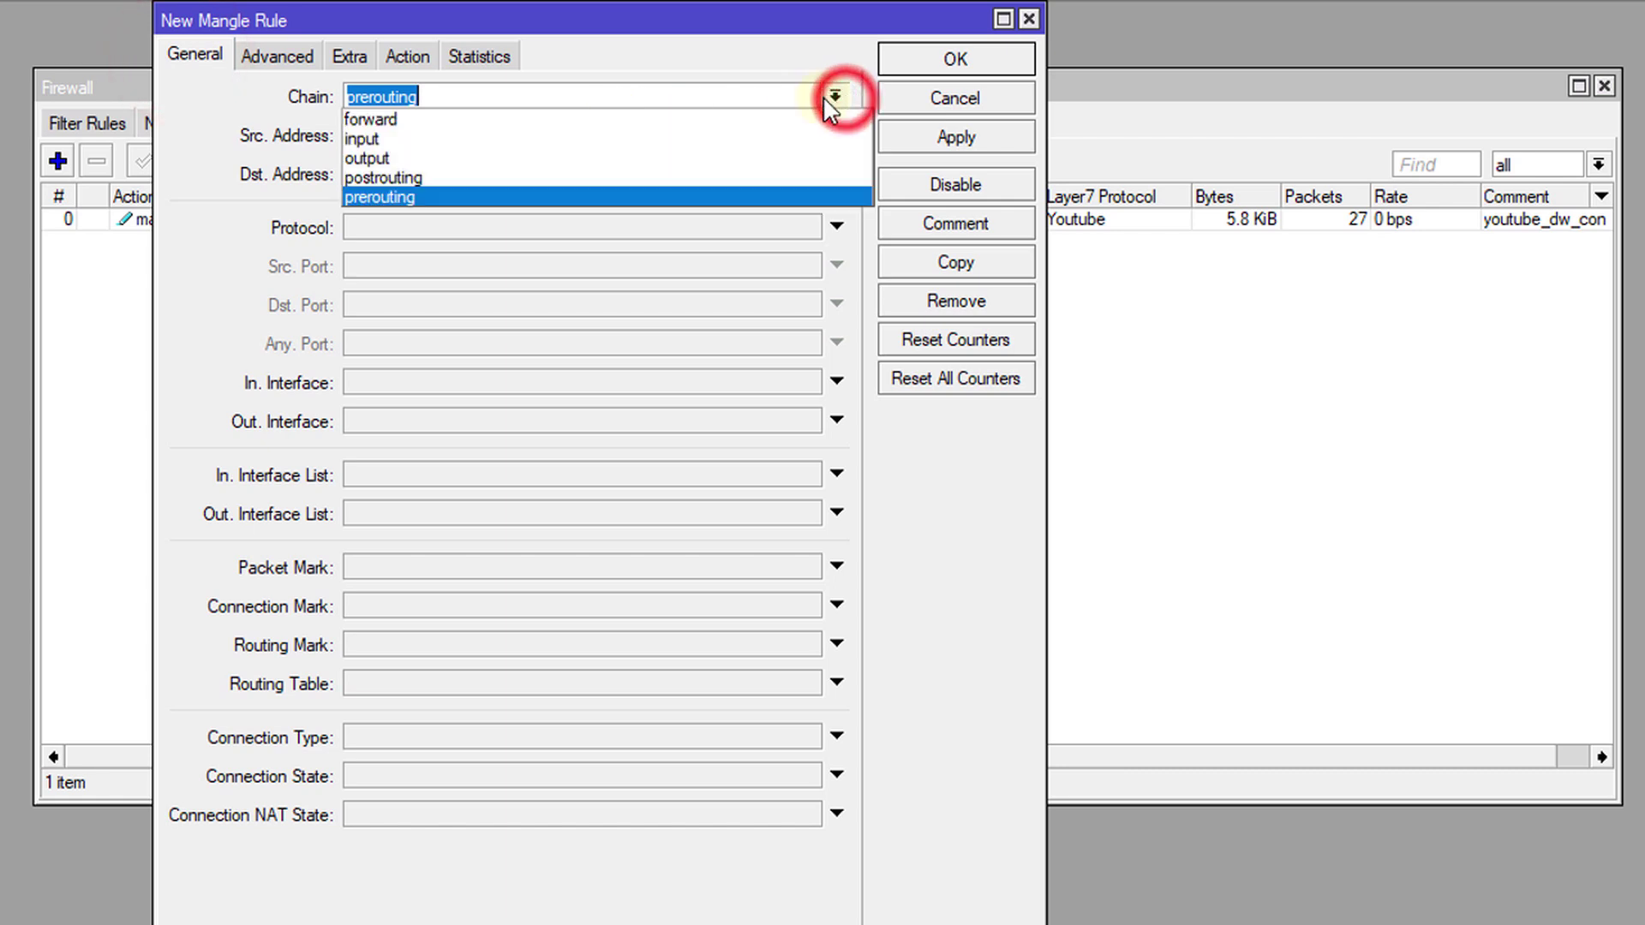
pyautogui.click(558, 119)
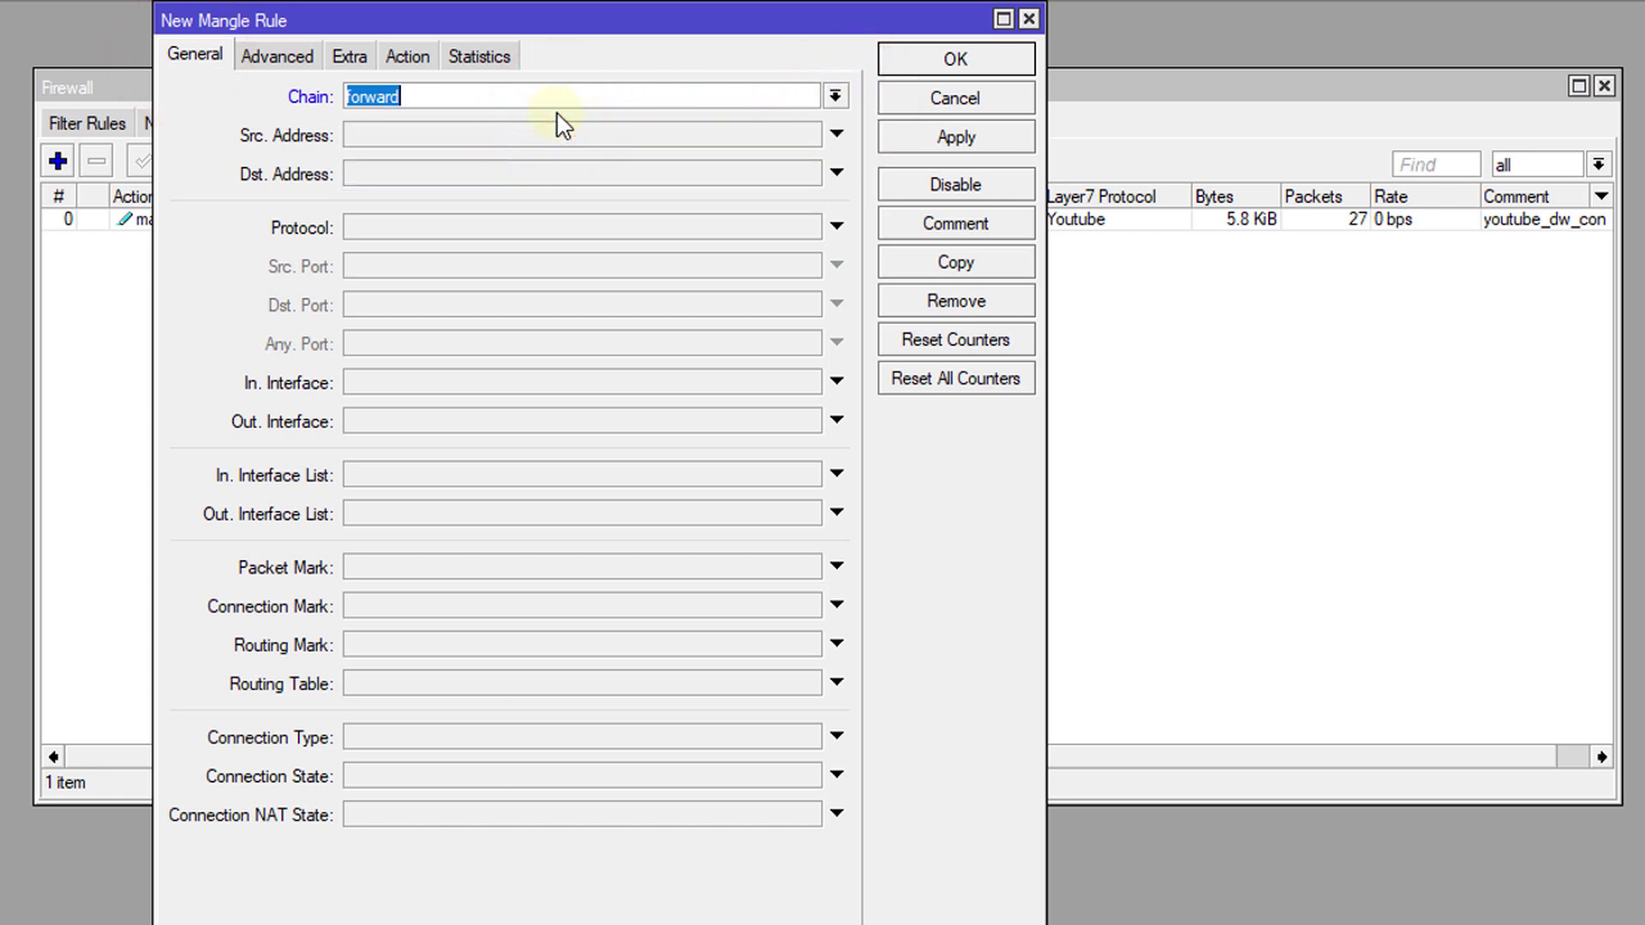
pyautogui.click(440, 607)
pyautogui.click(803, 606)
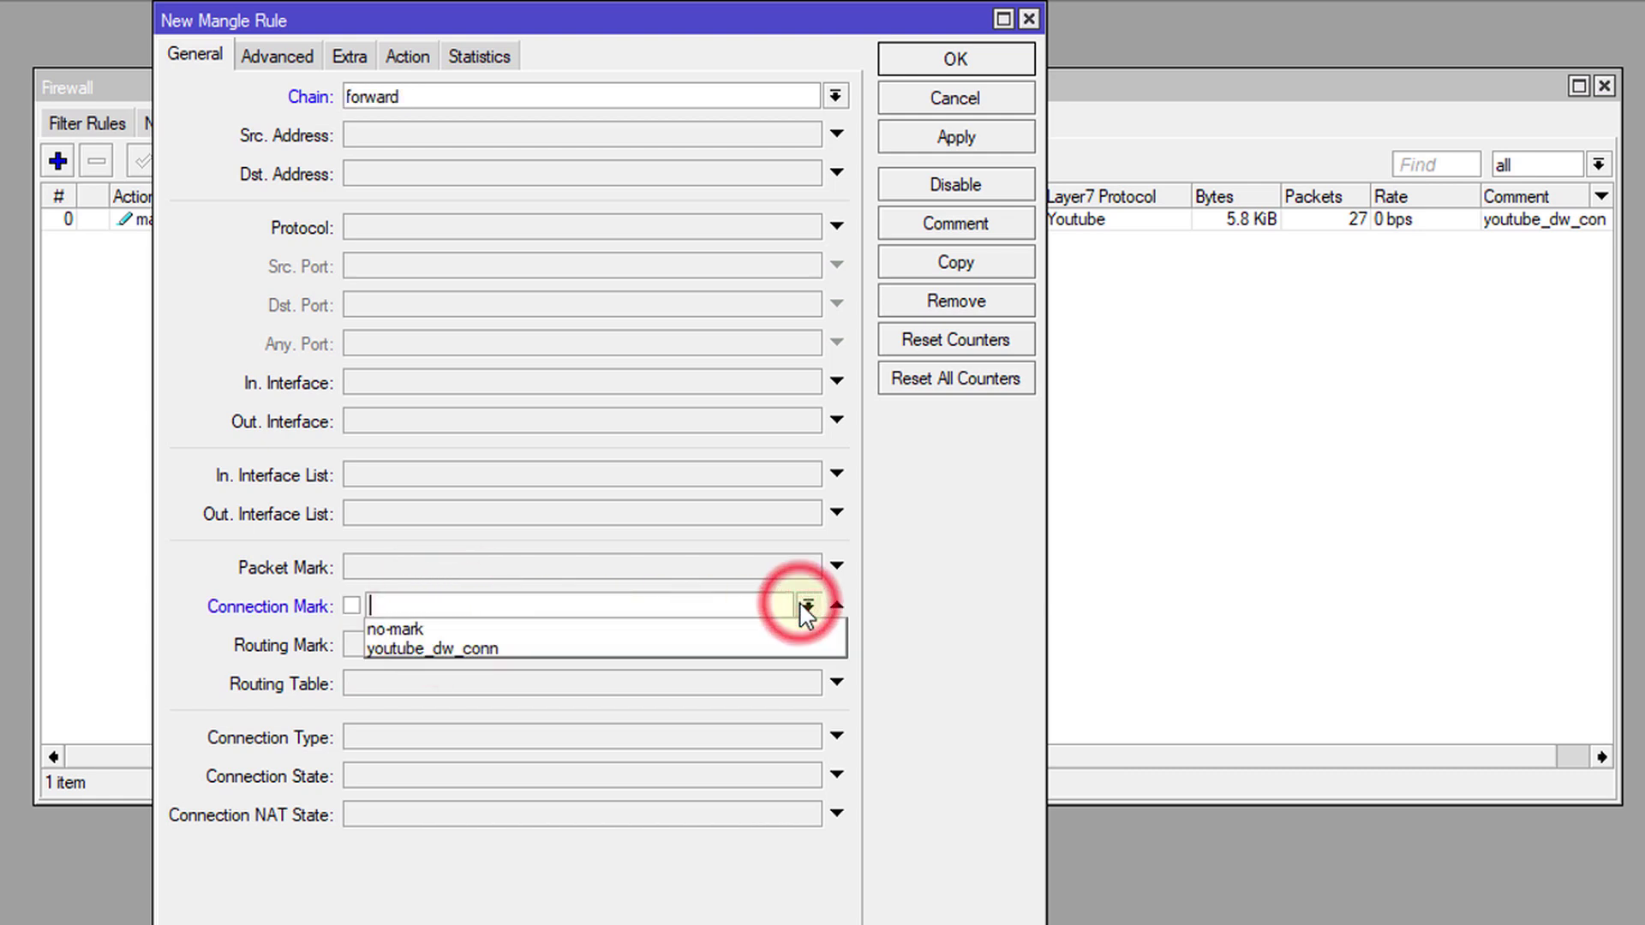
pyautogui.click(496, 650)
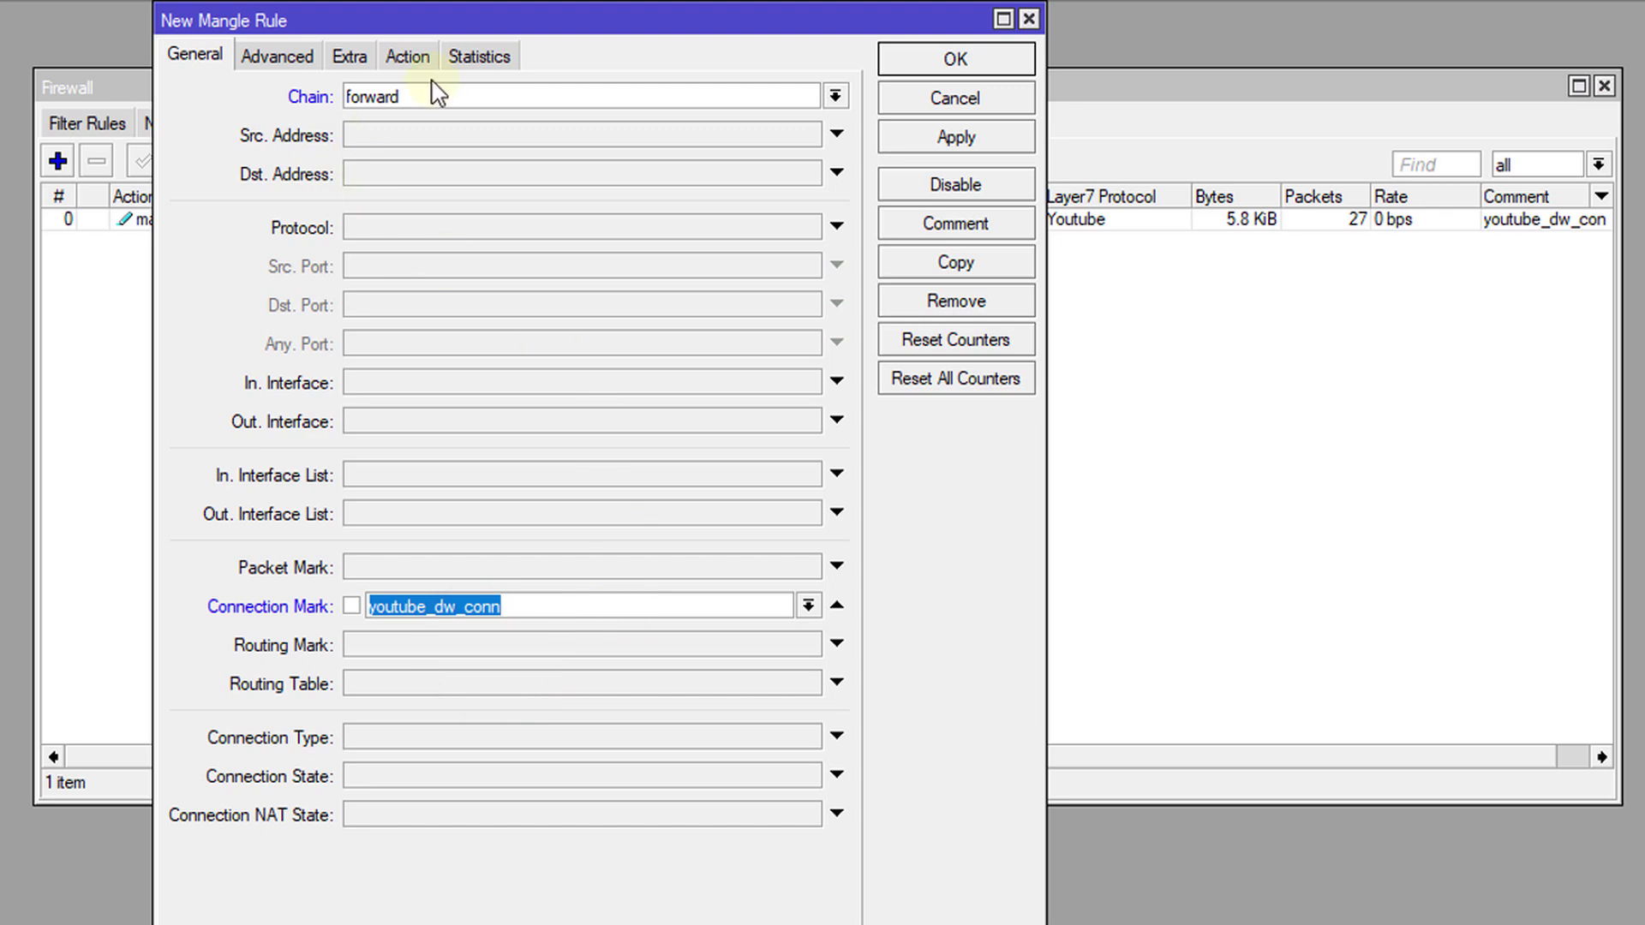
# Step: Set the action to mark packet with new packet mark youtube_dw_pk
pyautogui.click(406, 55)
pyautogui.click(516, 95)
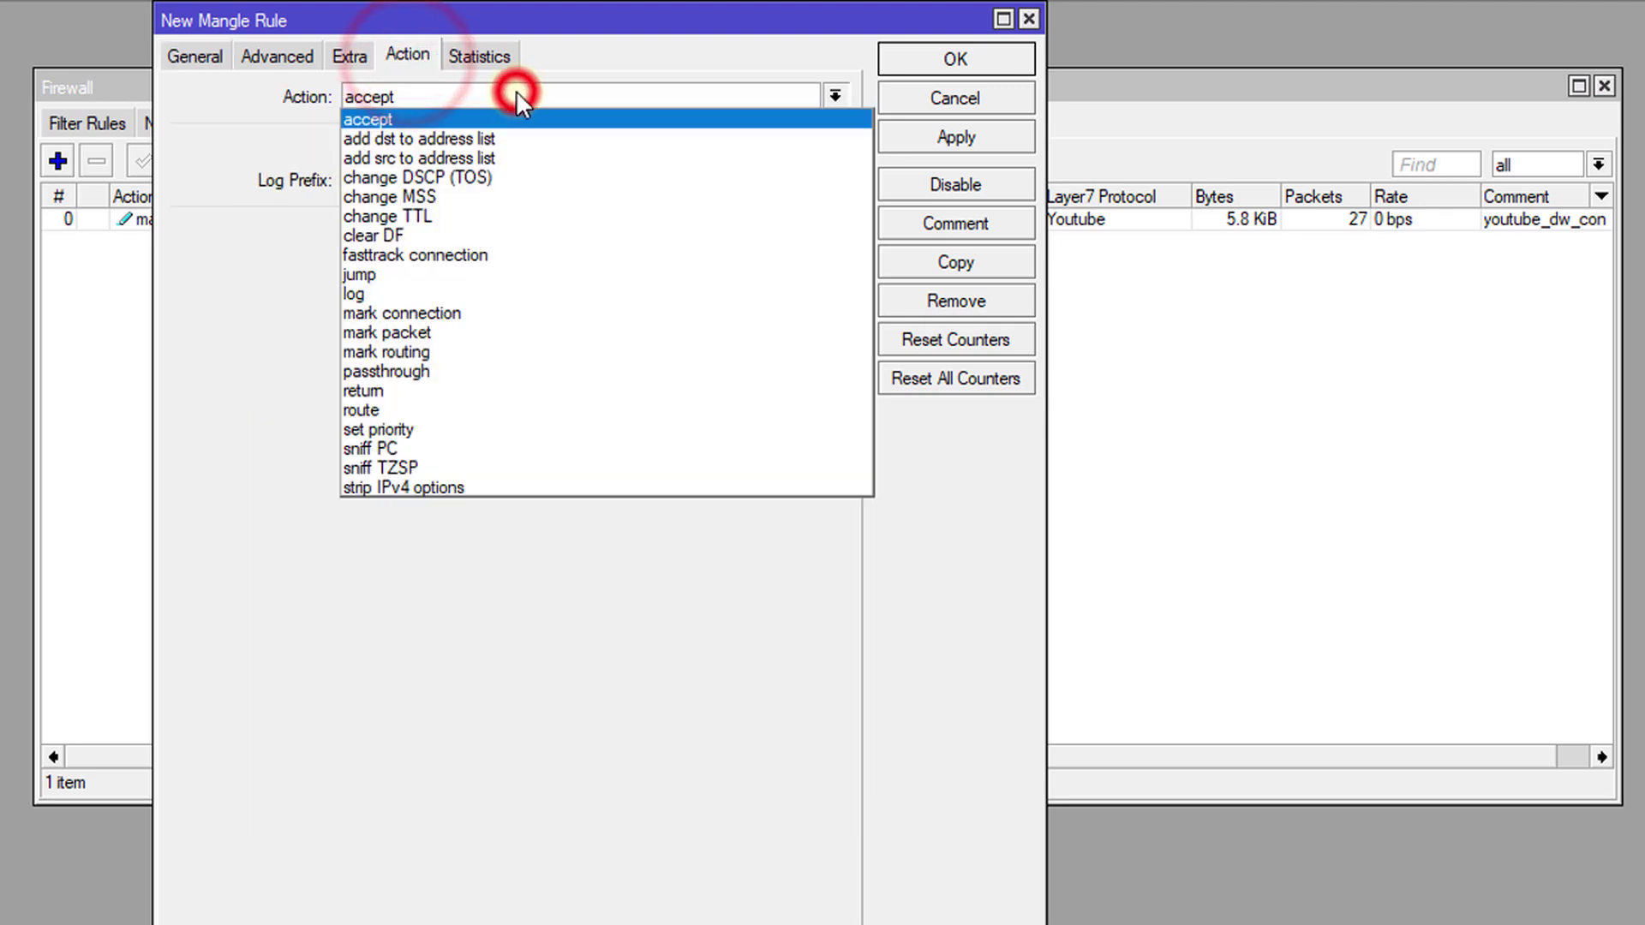
pyautogui.click(470, 332)
pyautogui.click(473, 233)
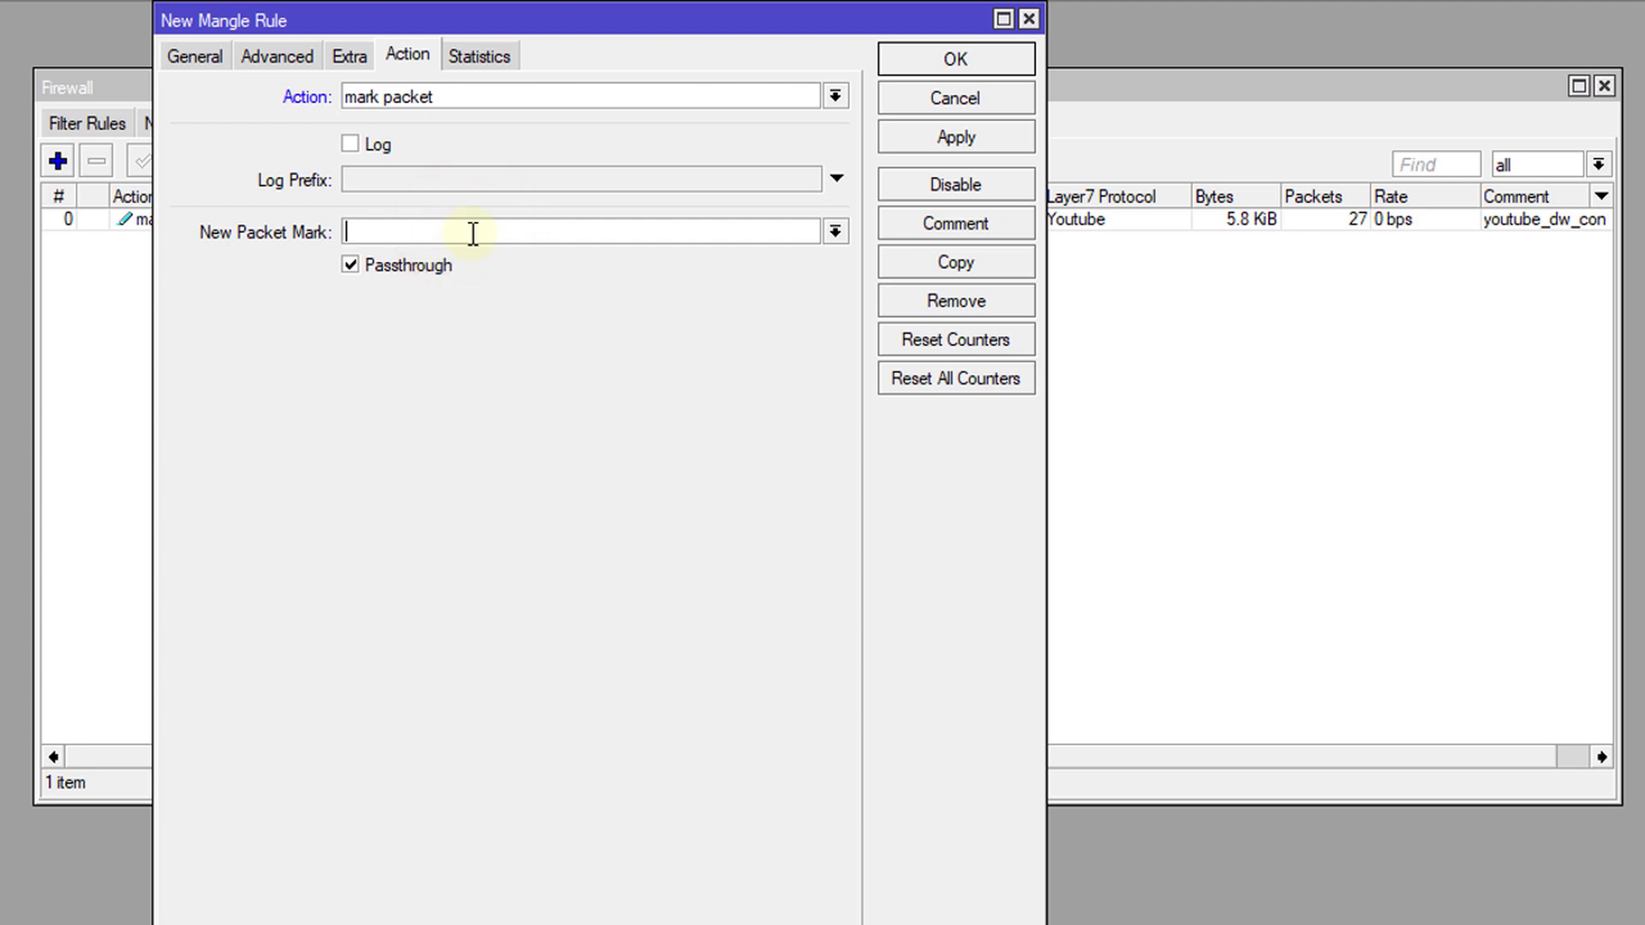
pyautogui.write('youtube_dw_pk')
# Step: Comment the rule youtube_dw_pk, turn off Passthrough, and save it
pyautogui.doubleClick(471, 232)
pyautogui.hotkey('ctrl', 'c')
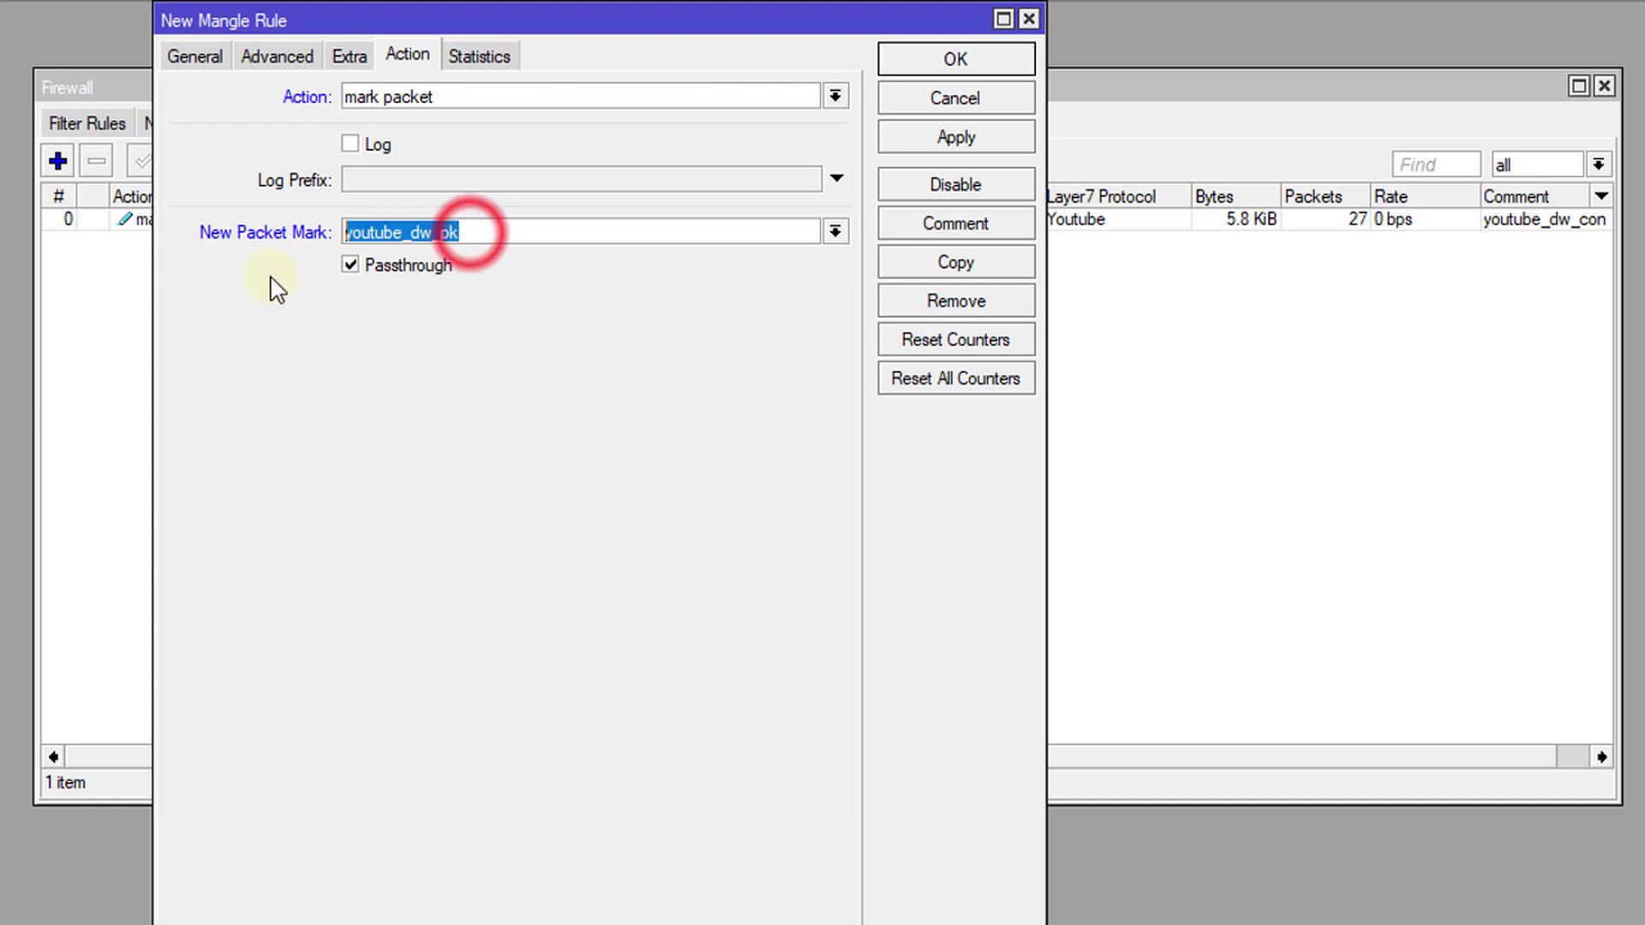
pyautogui.click(919, 224)
pyautogui.hotkey('ctrl', 'v')
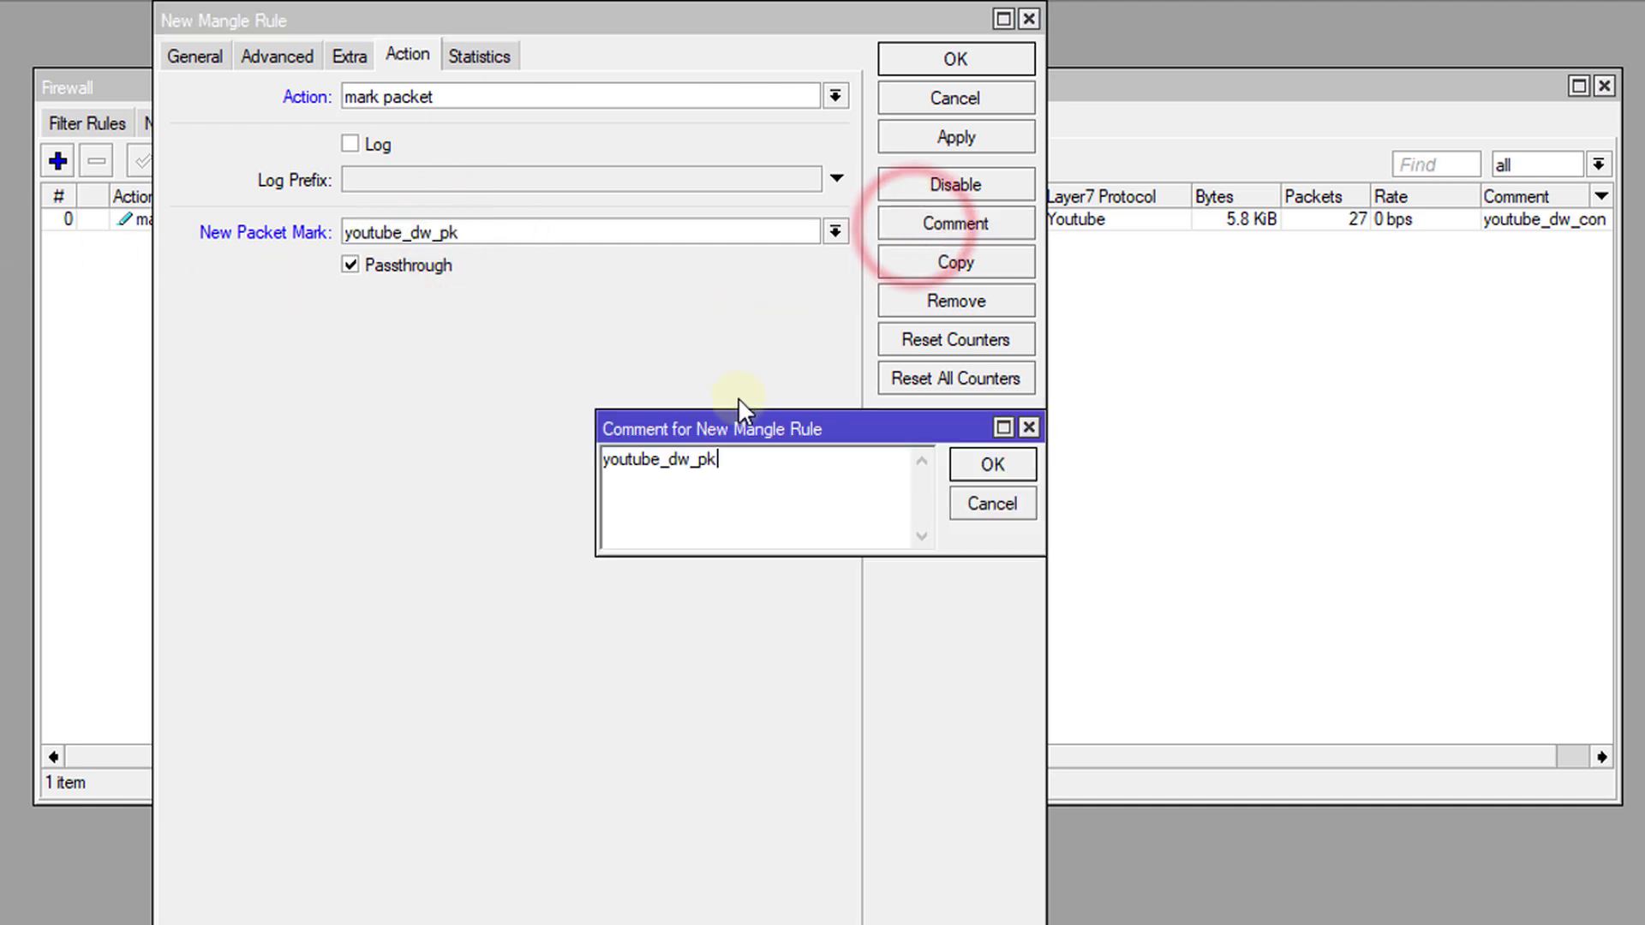
pyautogui.click(1023, 467)
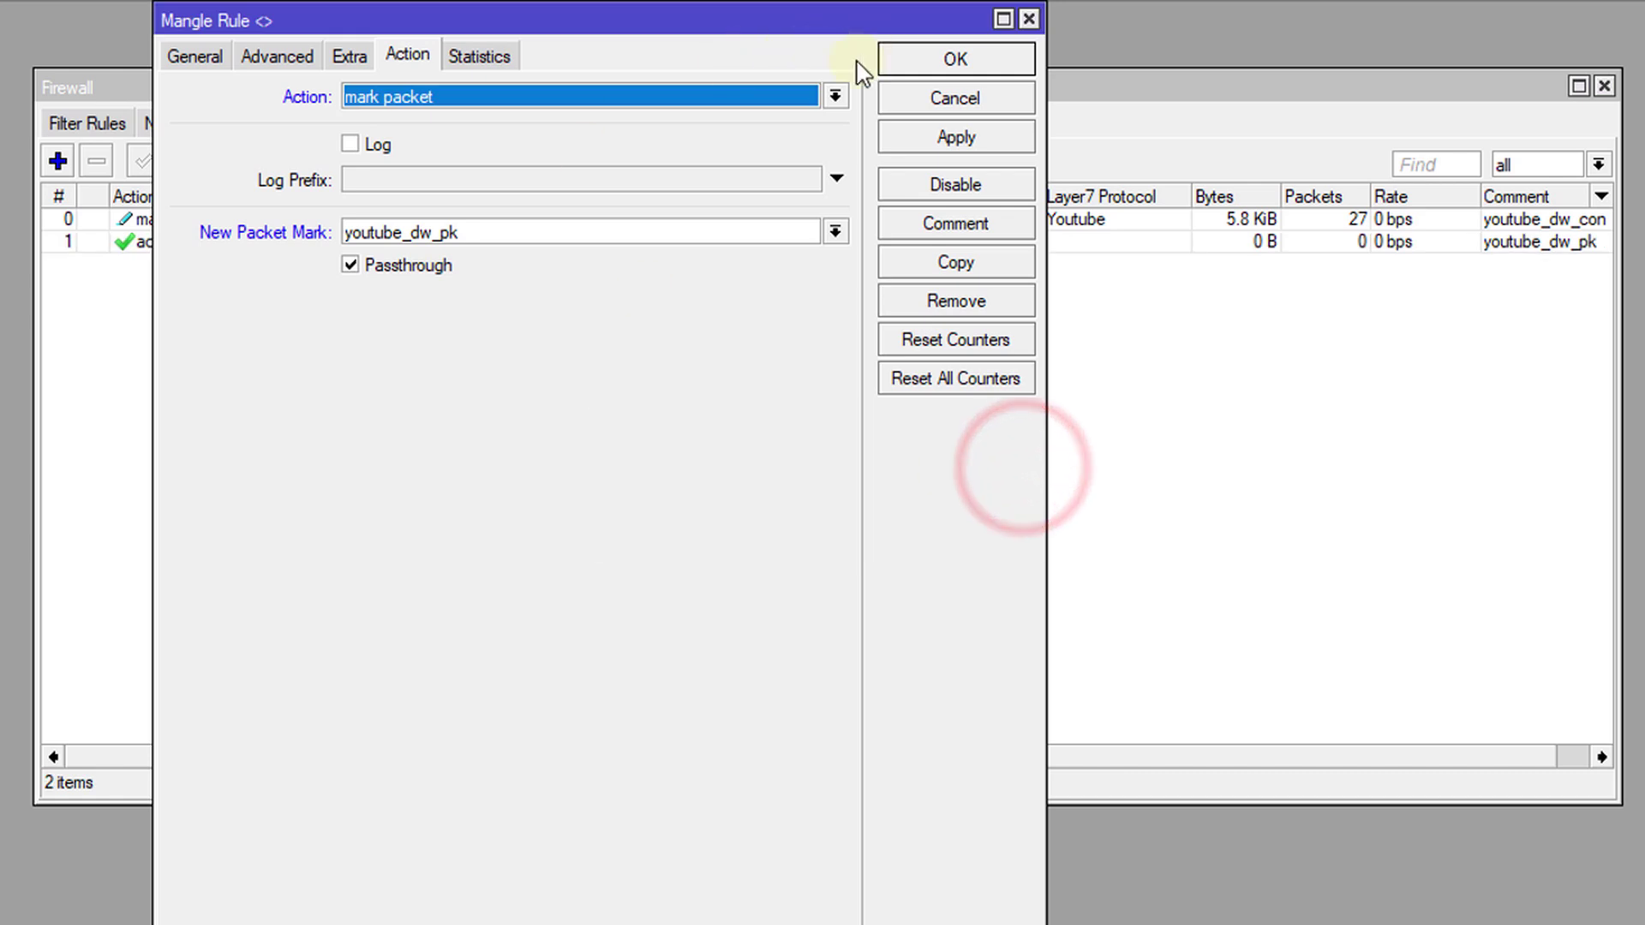
pyautogui.click(351, 264)
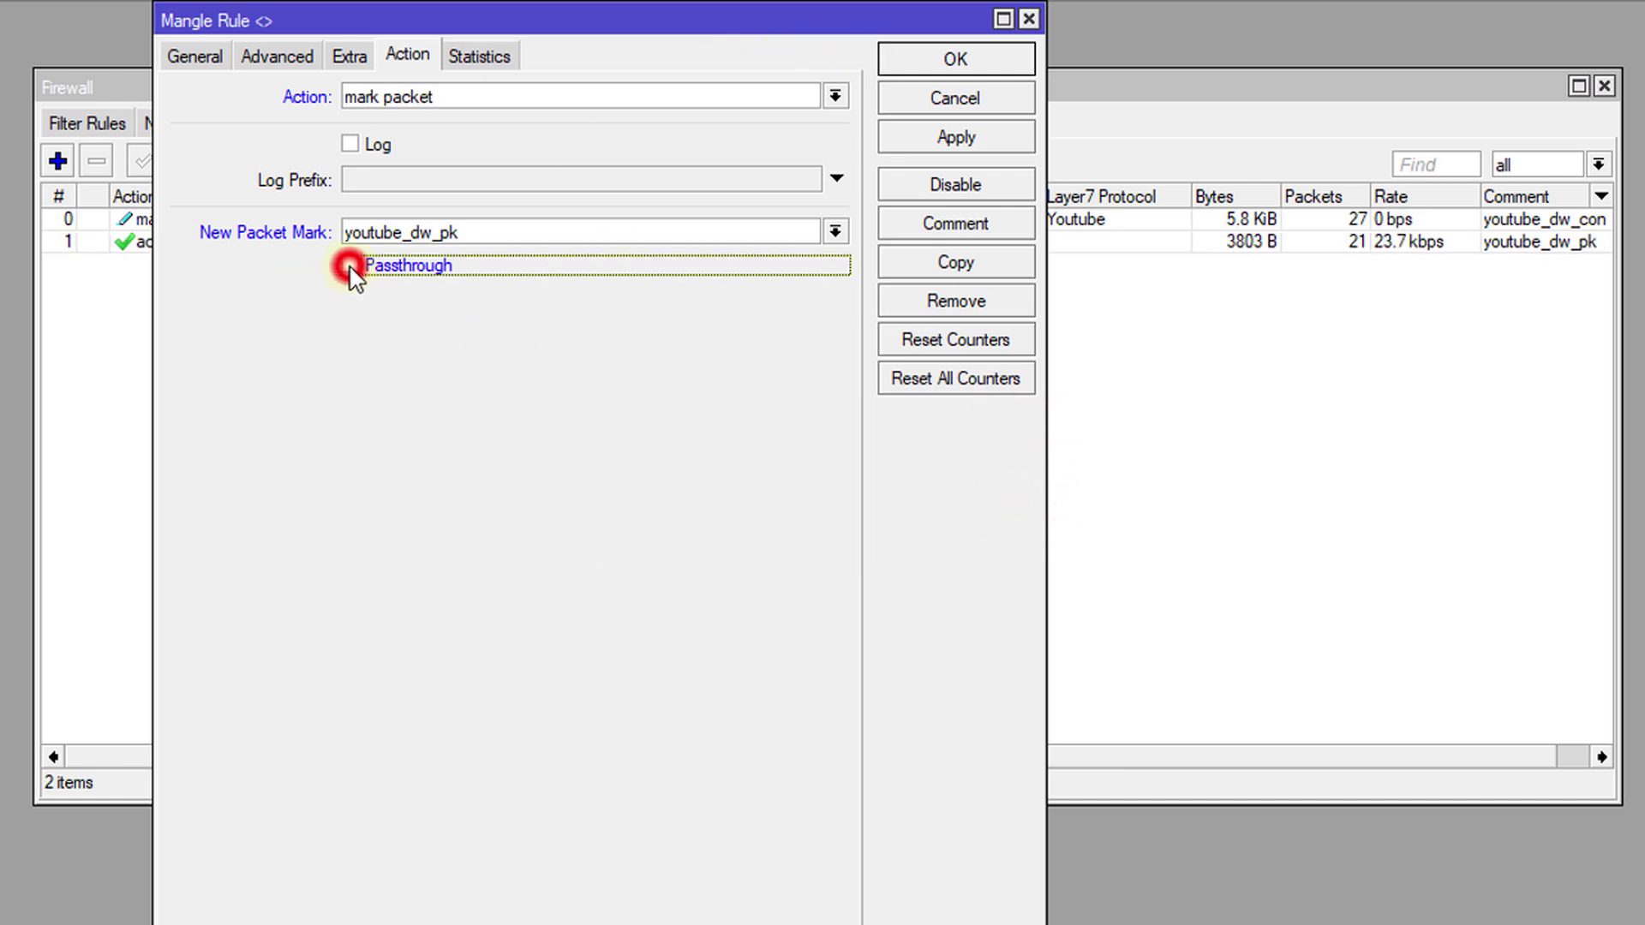
pyautogui.click(942, 58)
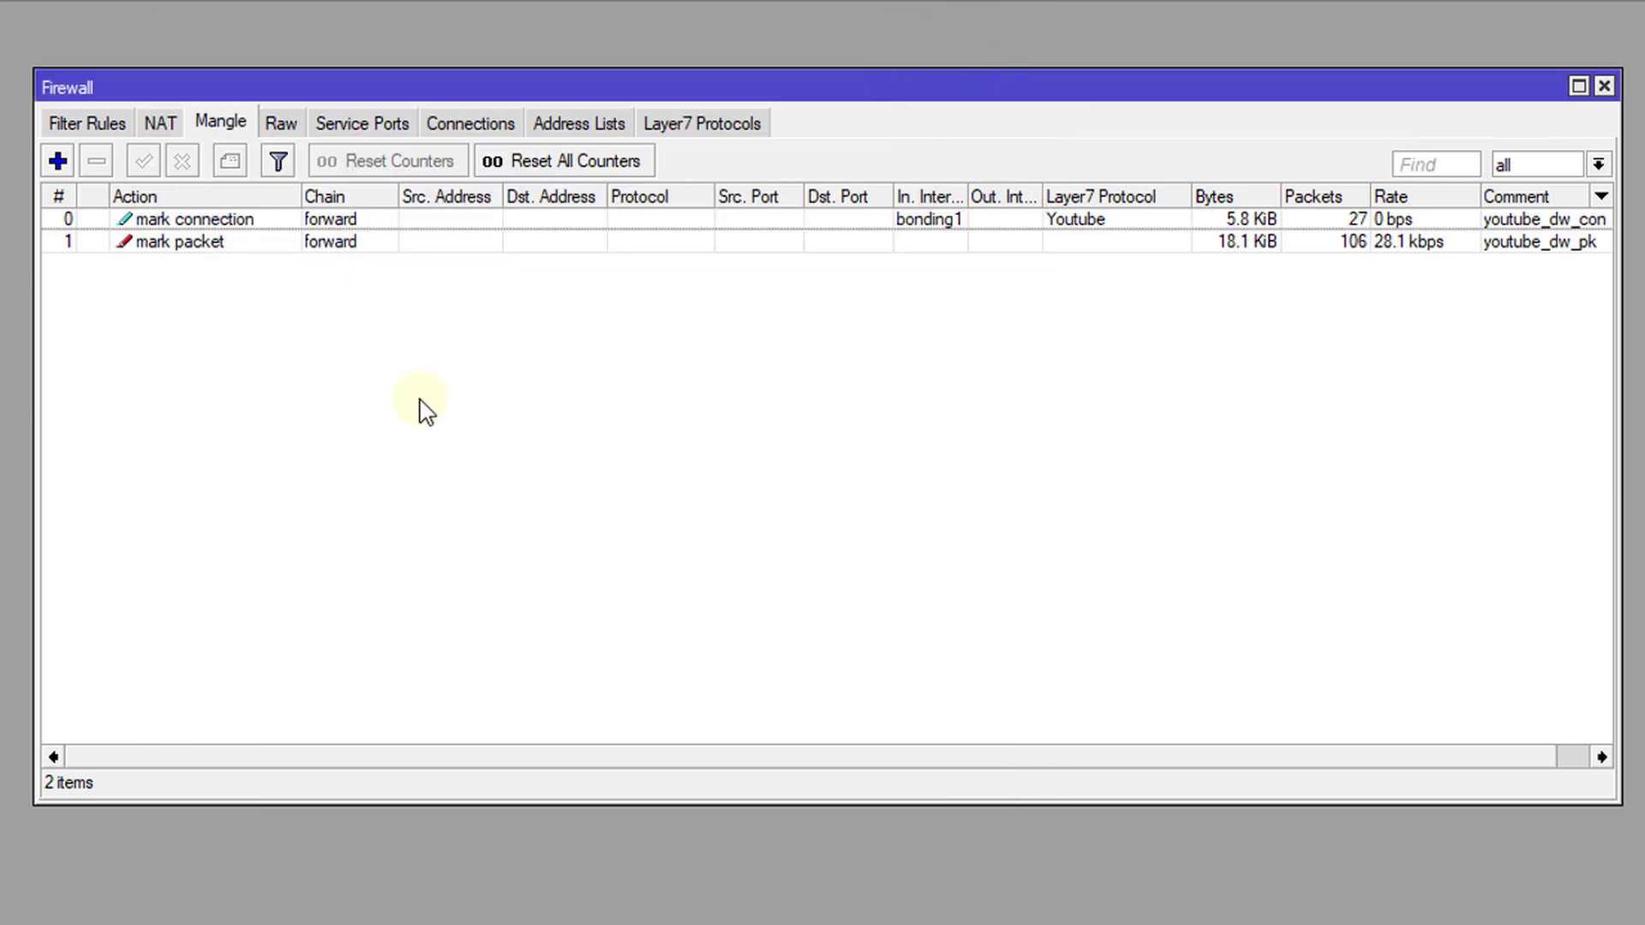
# Step: Start a new Mangle rule on chain prerouting with in-interface bridge
pyautogui.click(59, 161)
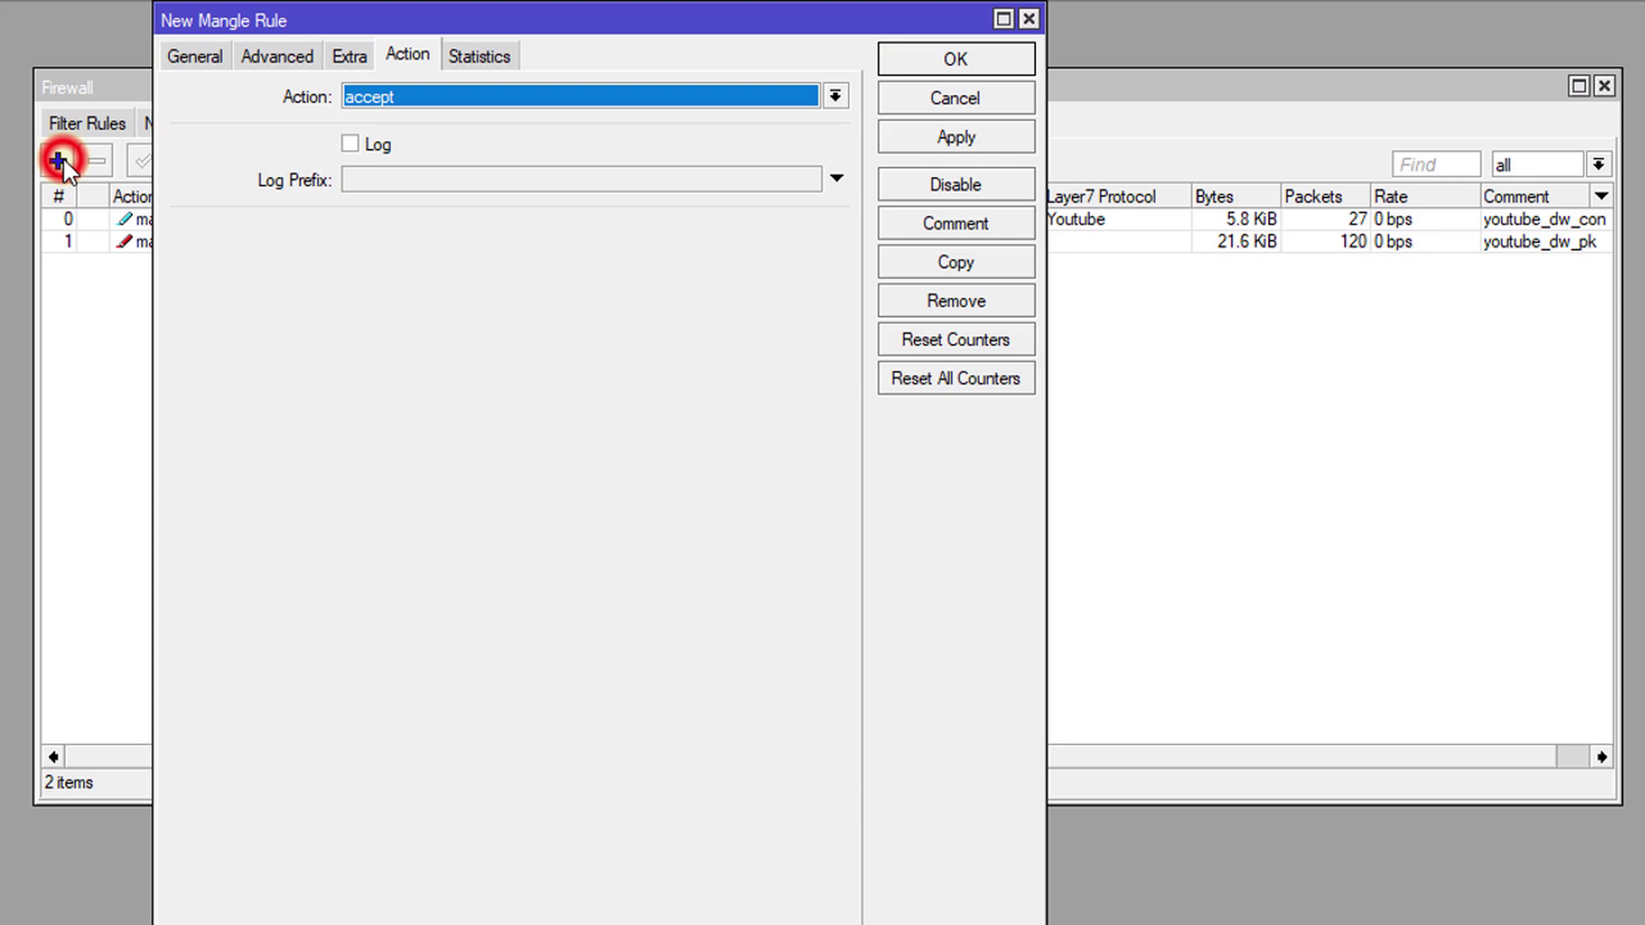
pyautogui.click(213, 53)
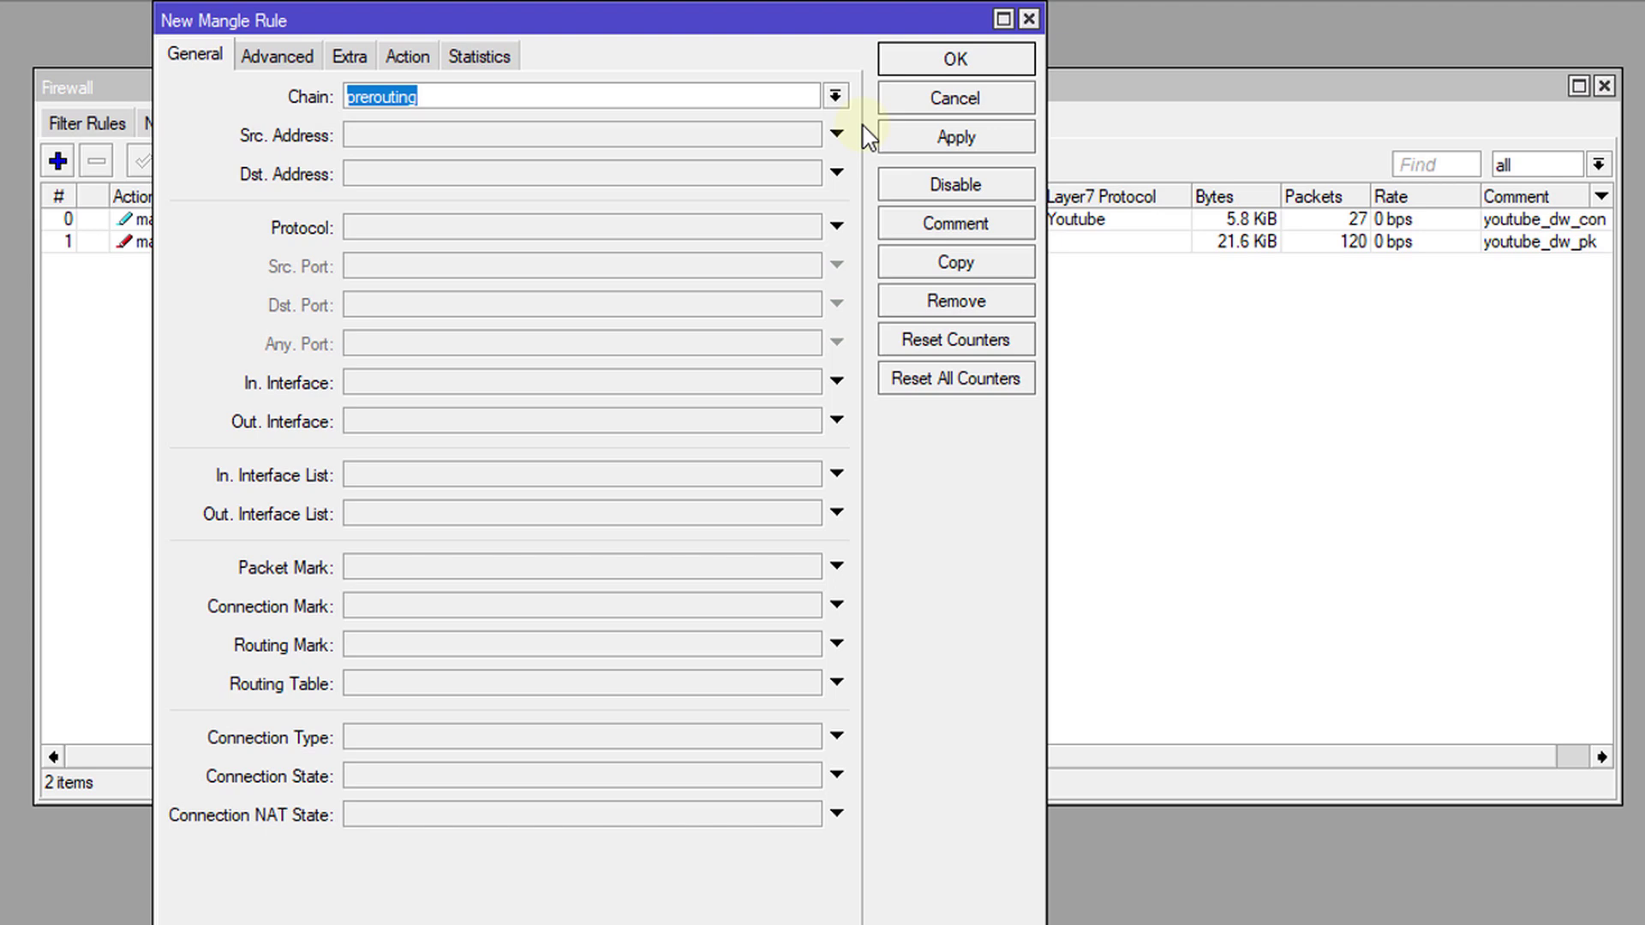
pyautogui.click(511, 384)
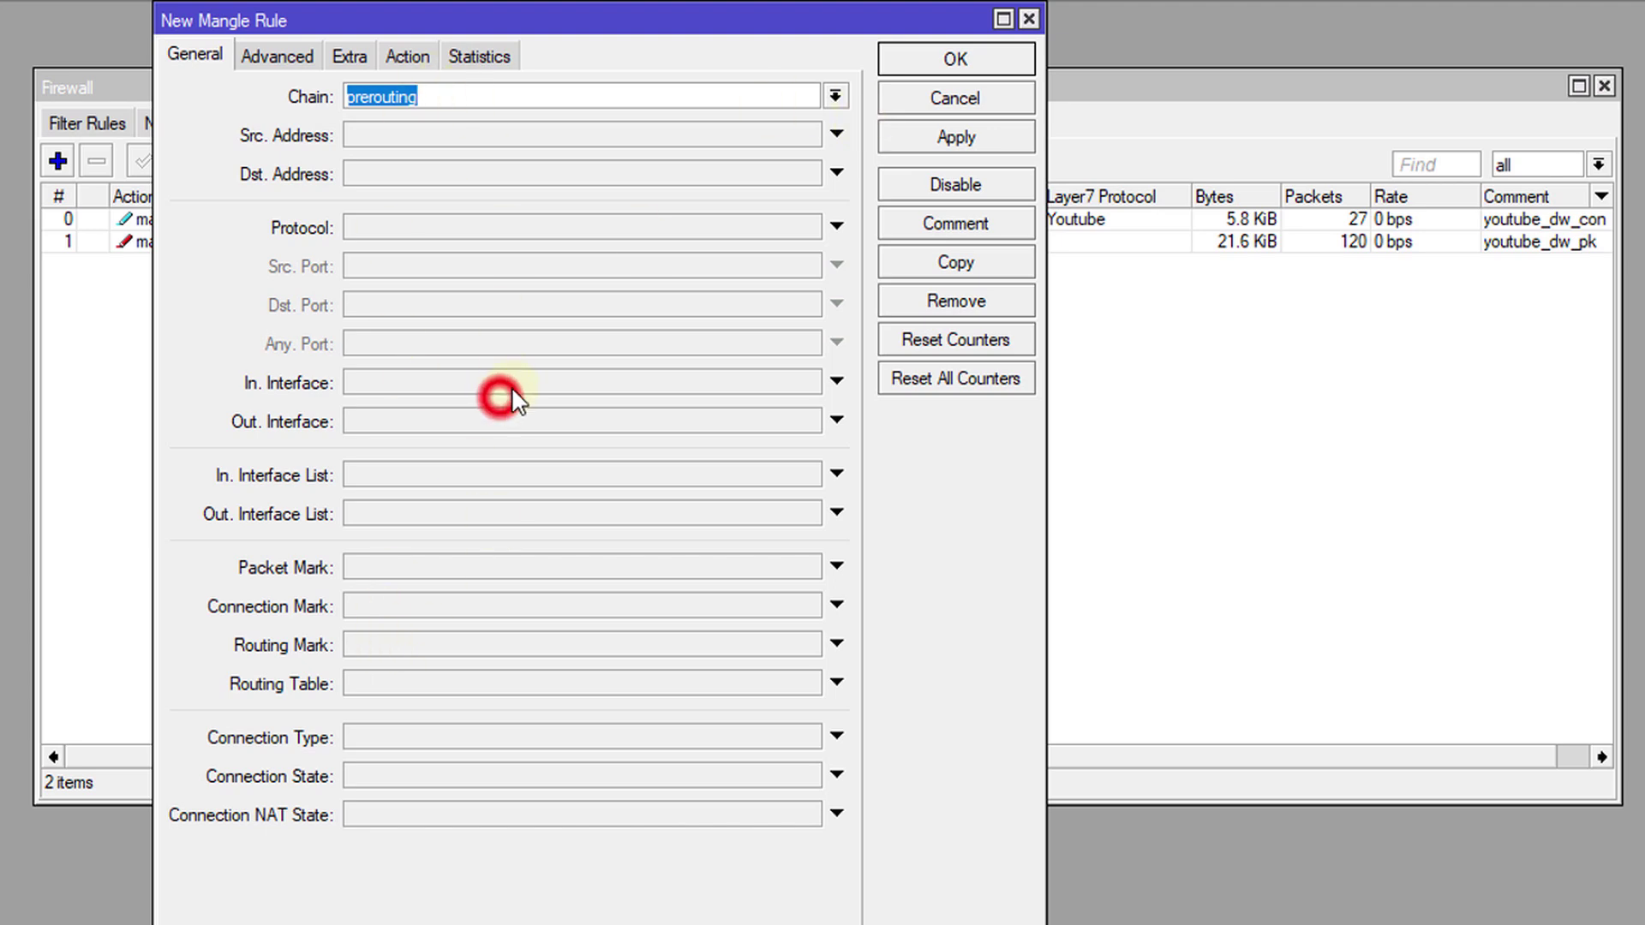
pyautogui.click(718, 382)
pyautogui.click(460, 540)
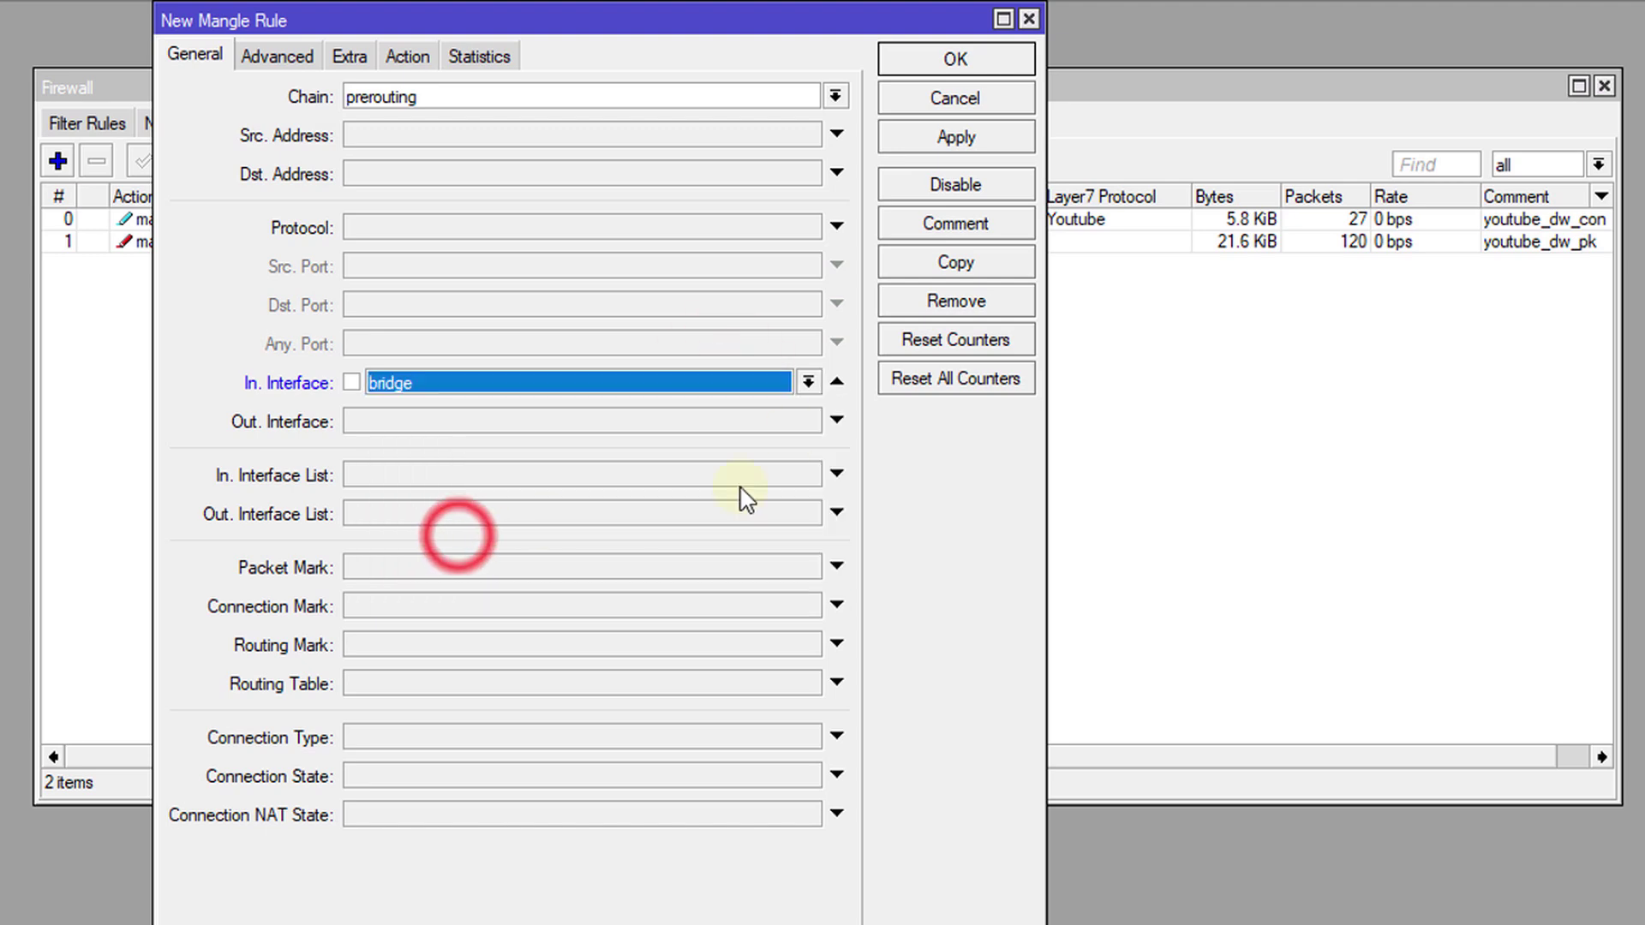
pyautogui.click(291, 58)
pyautogui.click(193, 55)
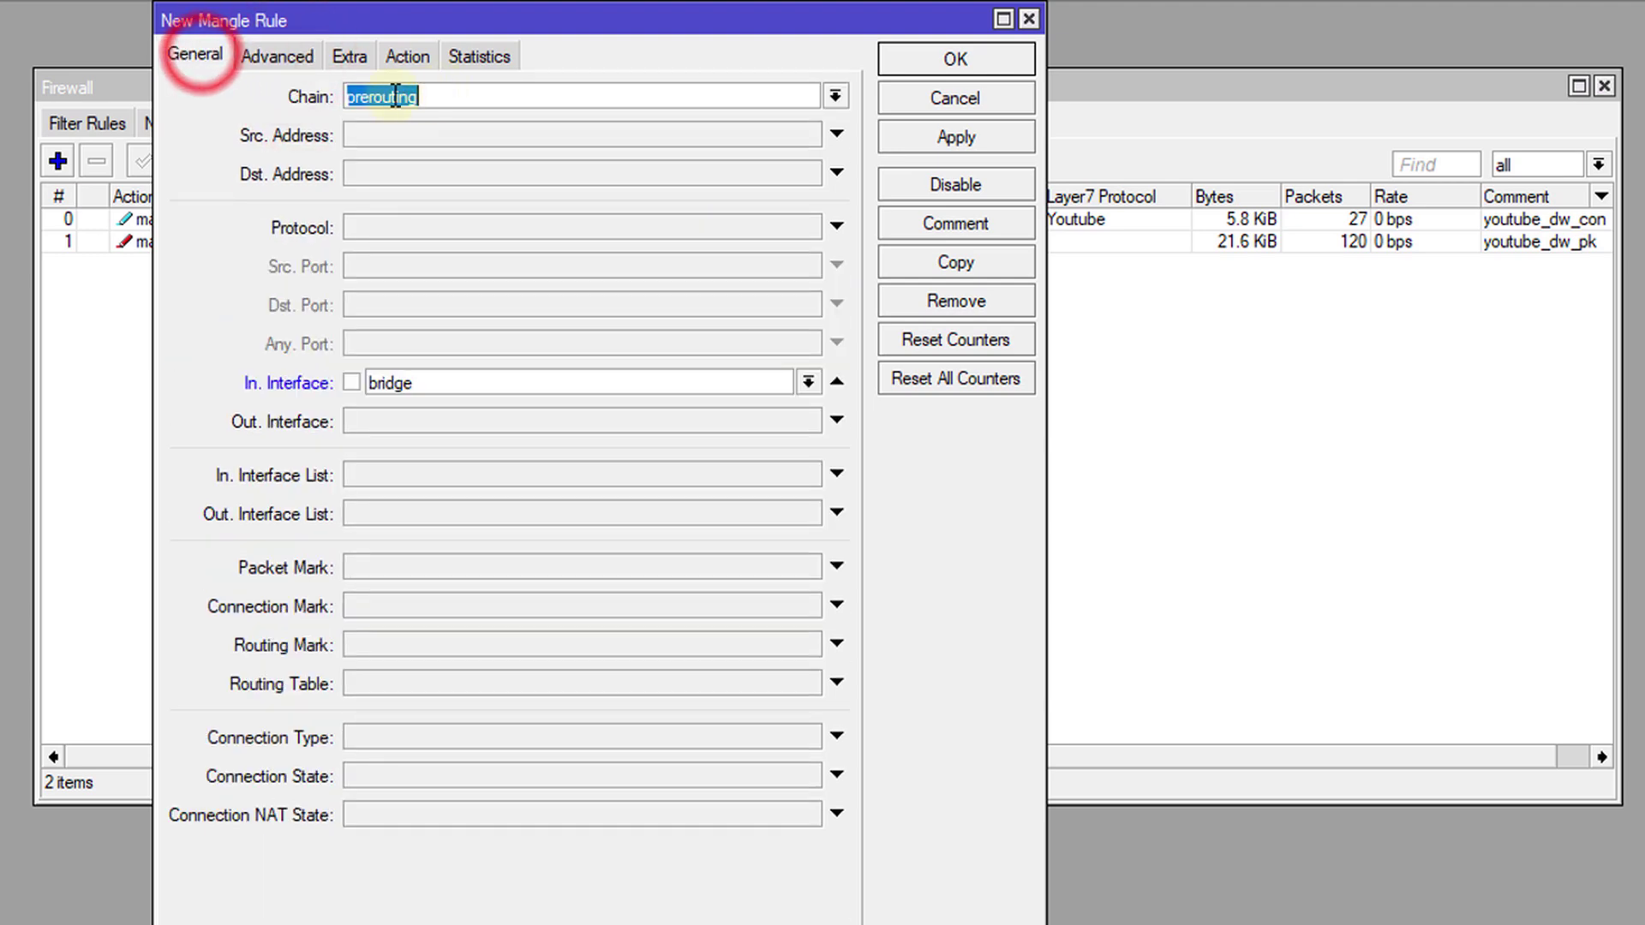
pyautogui.click(472, 96)
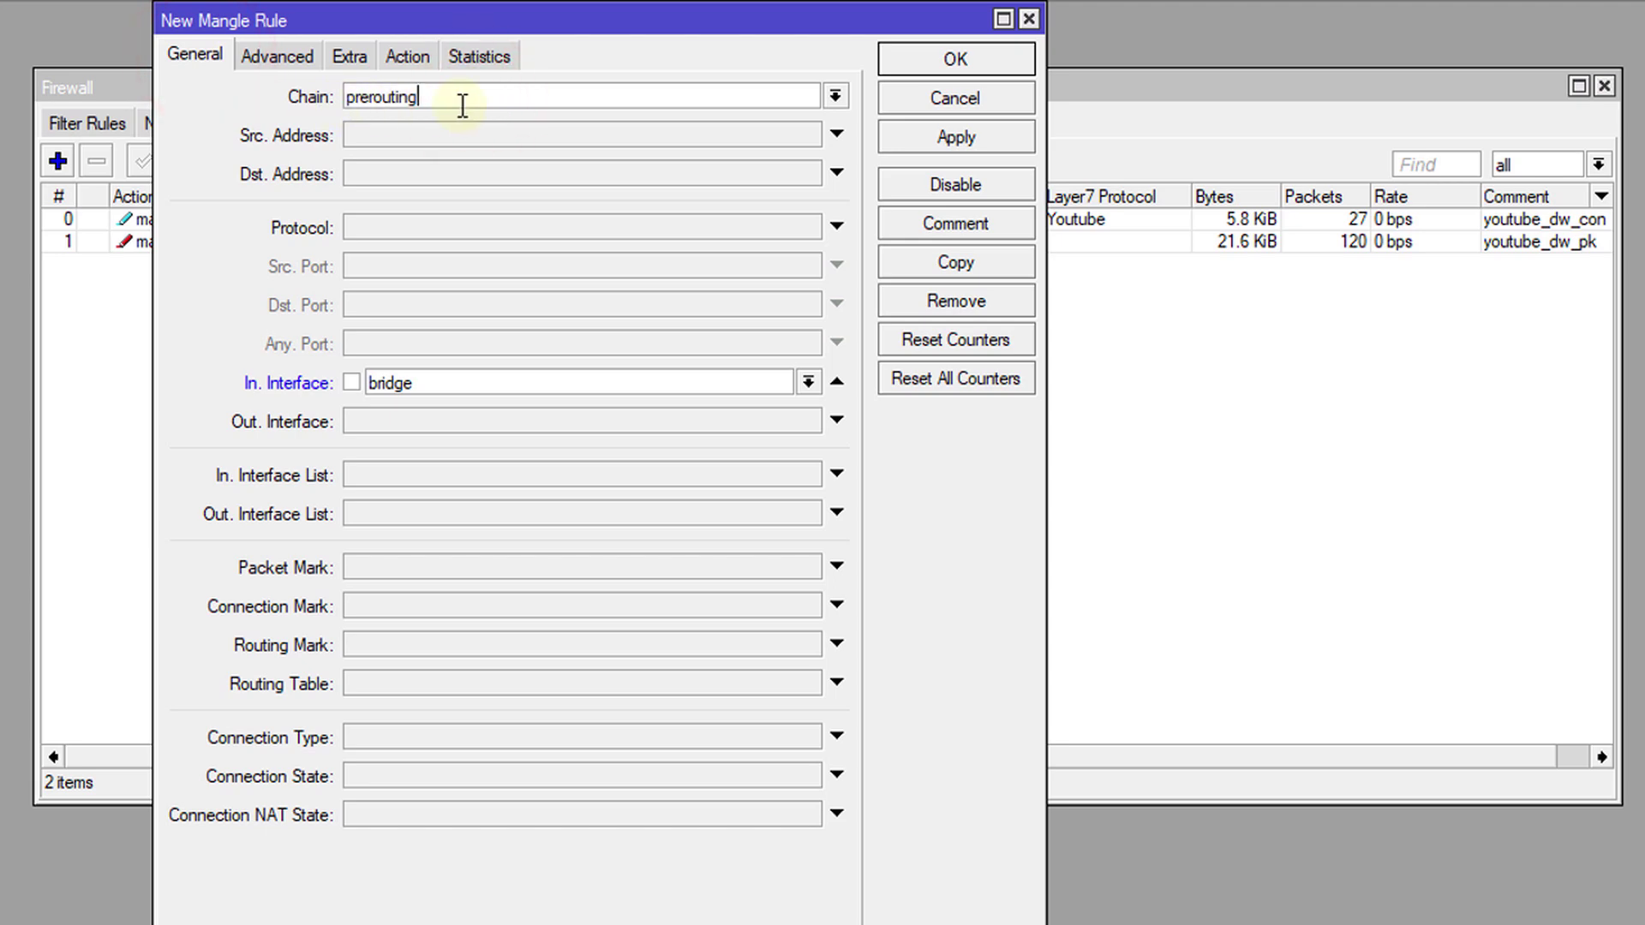
# Step: Match the Youtube Layer7 protocol and mark connections as youtube_up_conn
pyautogui.click(301, 57)
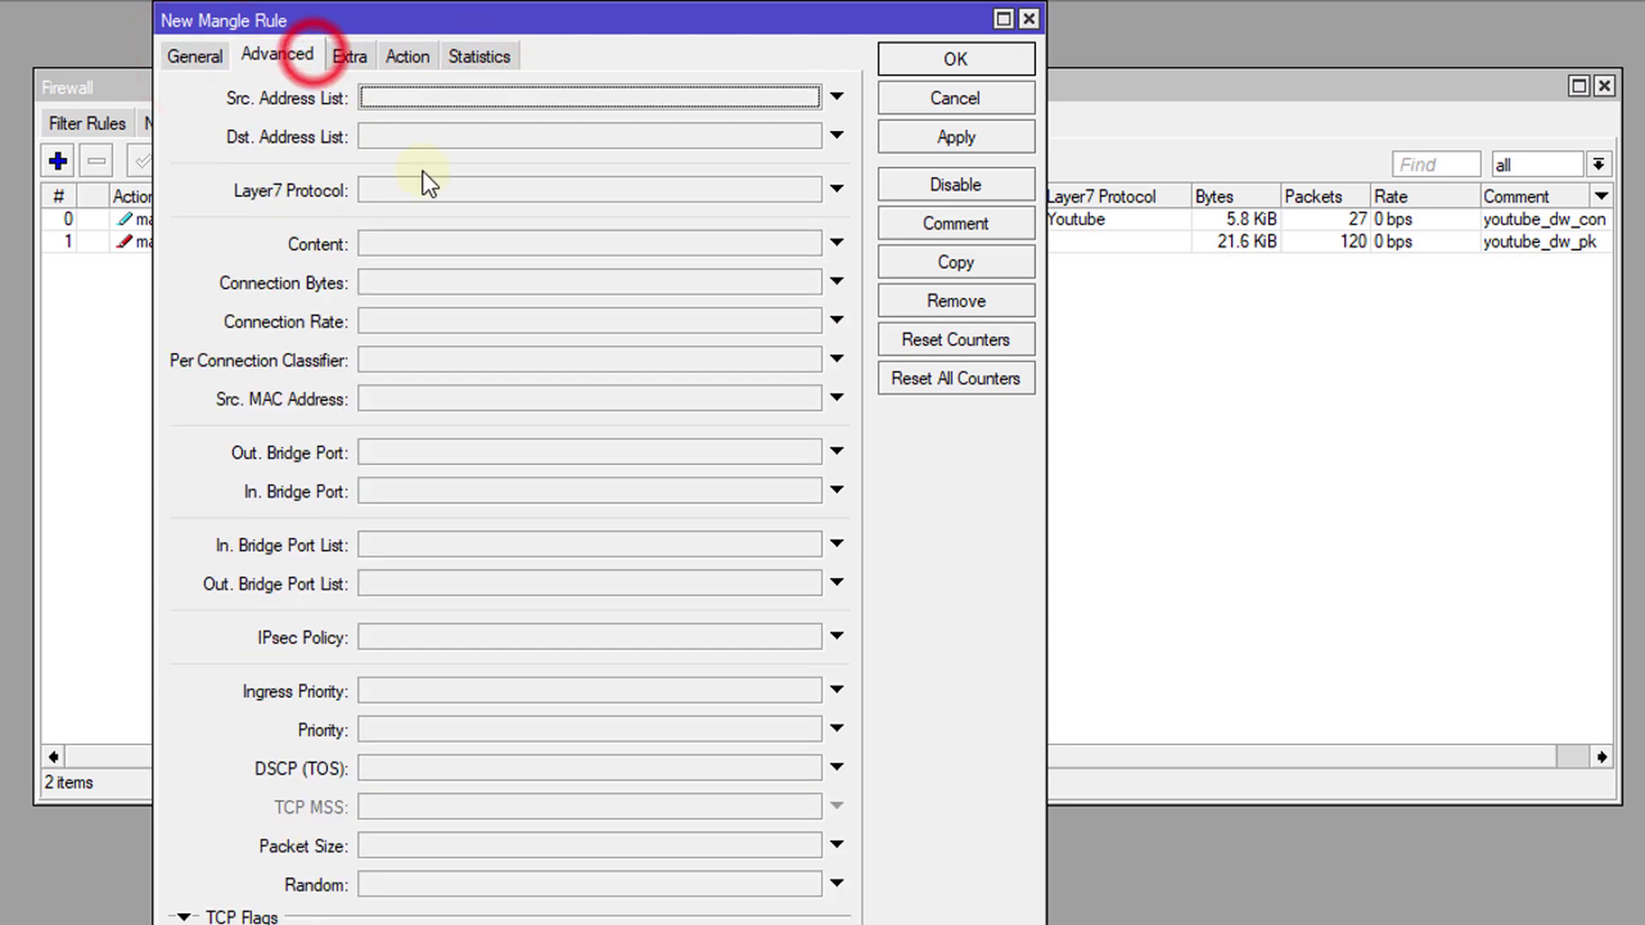
pyautogui.click(476, 190)
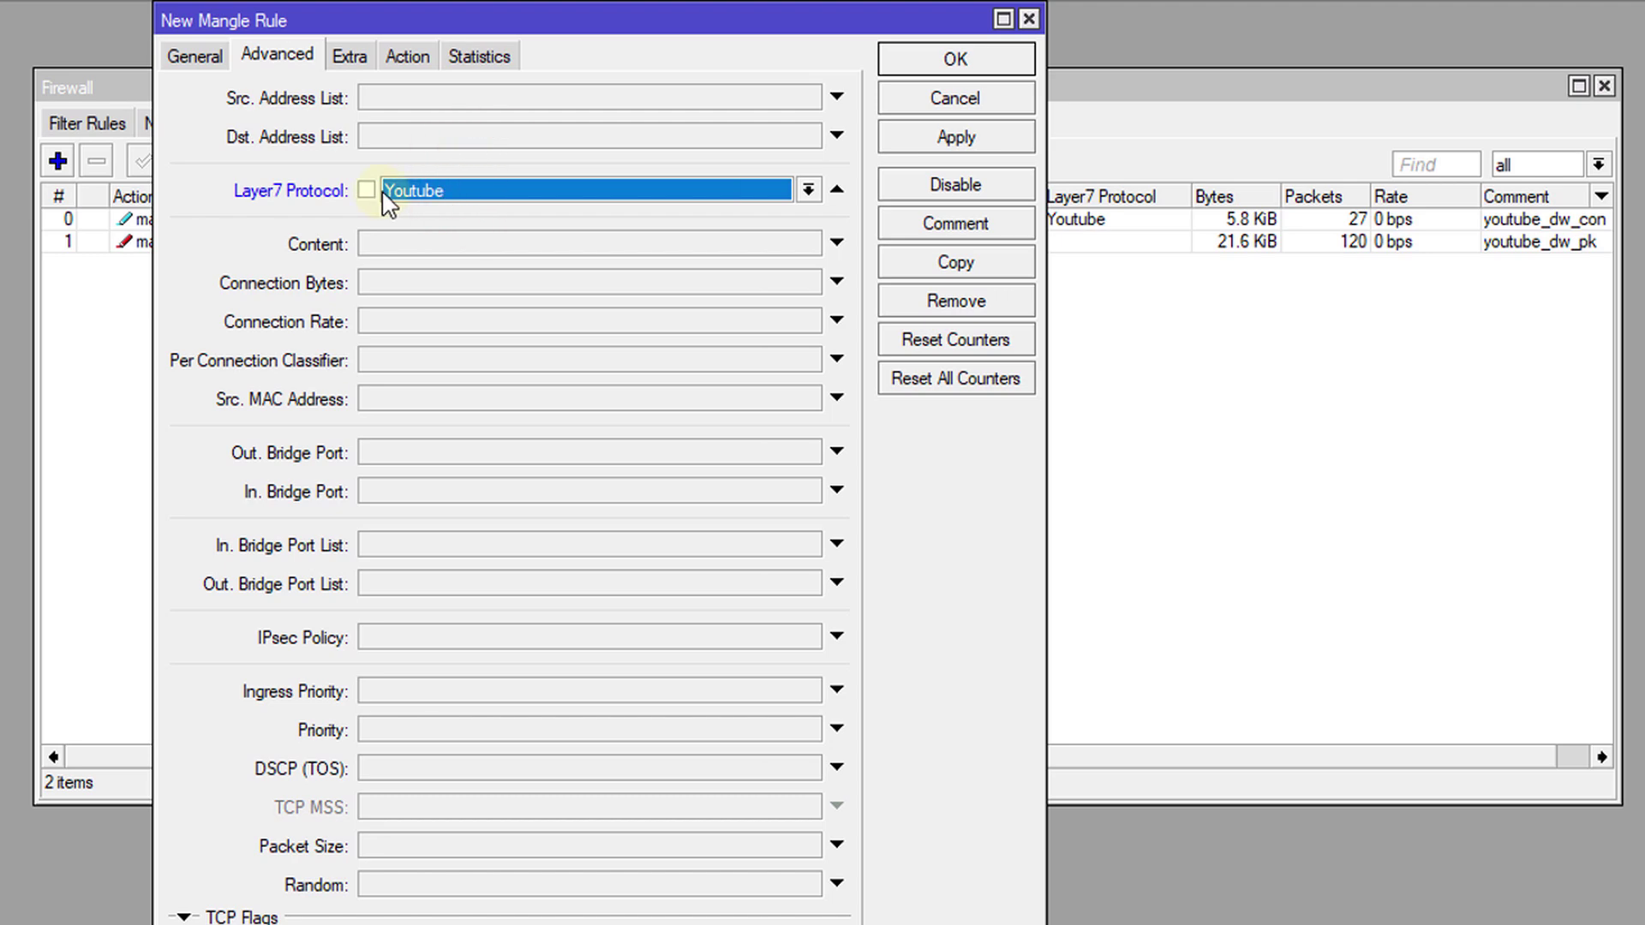
pyautogui.click(401, 56)
pyautogui.click(424, 96)
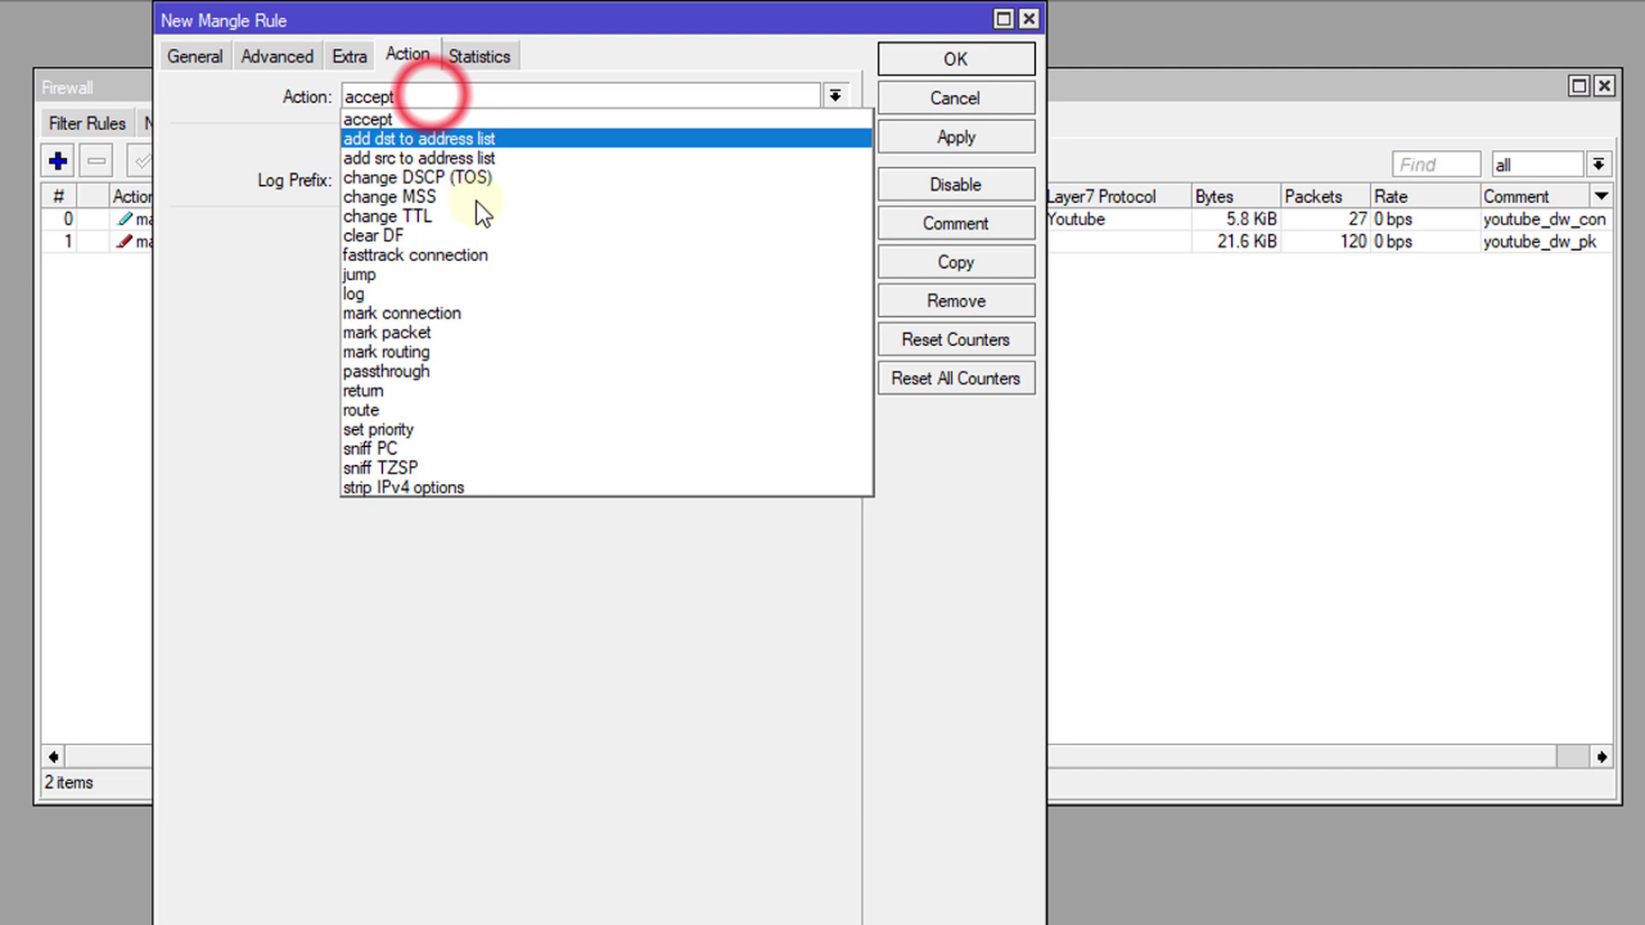
pyautogui.click(494, 316)
pyautogui.click(433, 230)
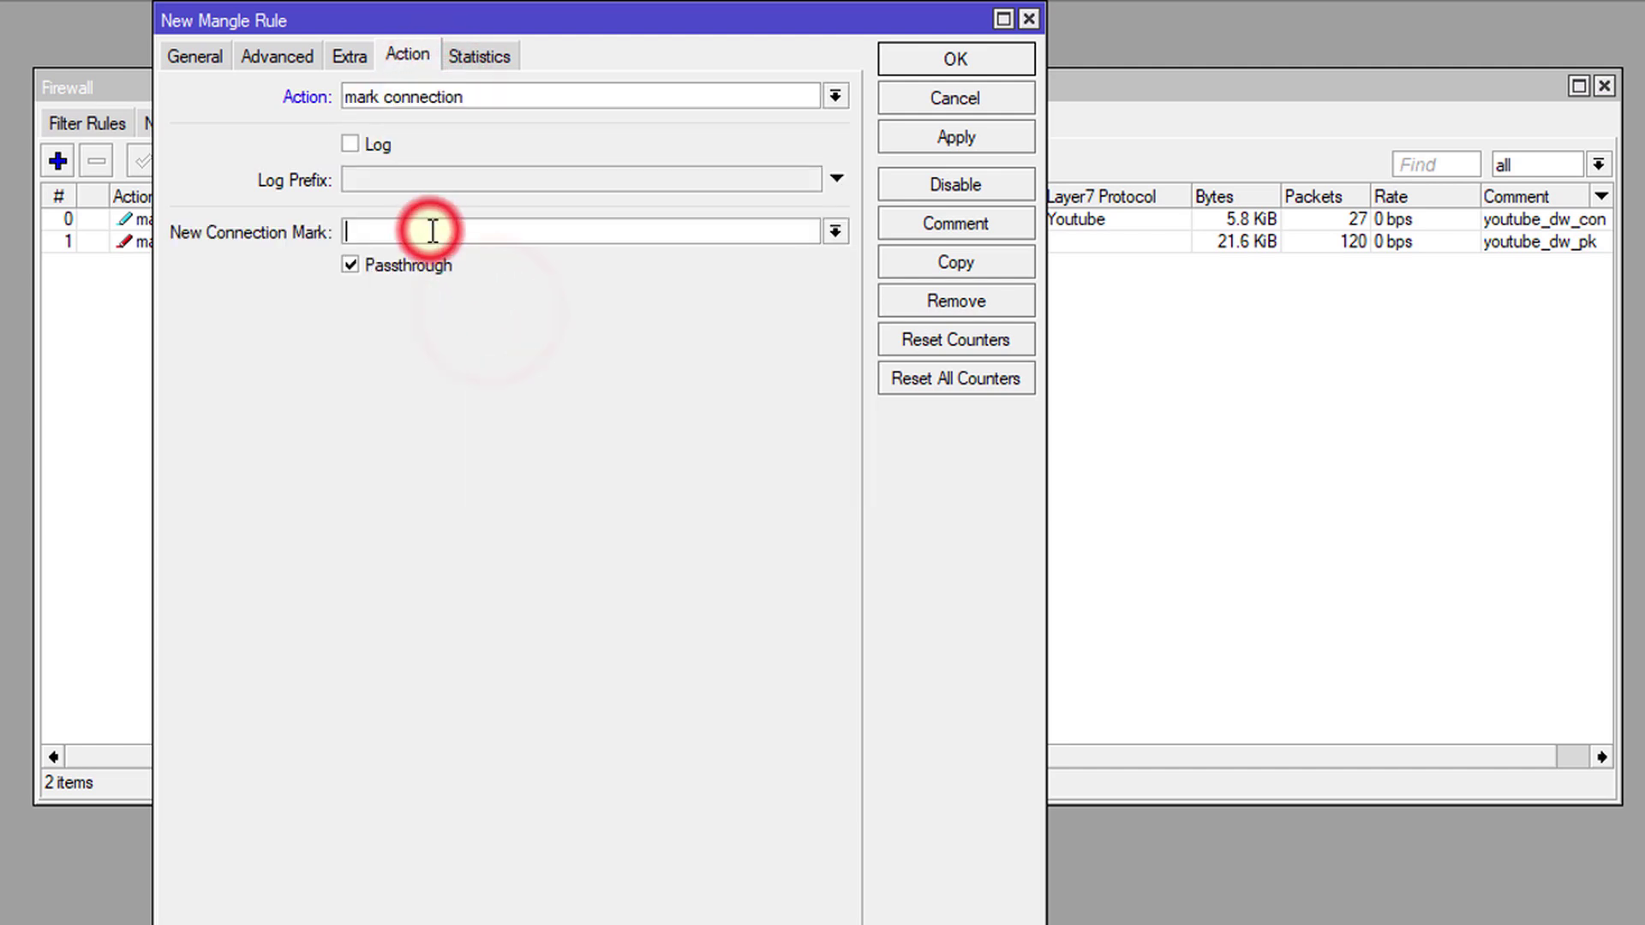
pyautogui.write('youtube_up')
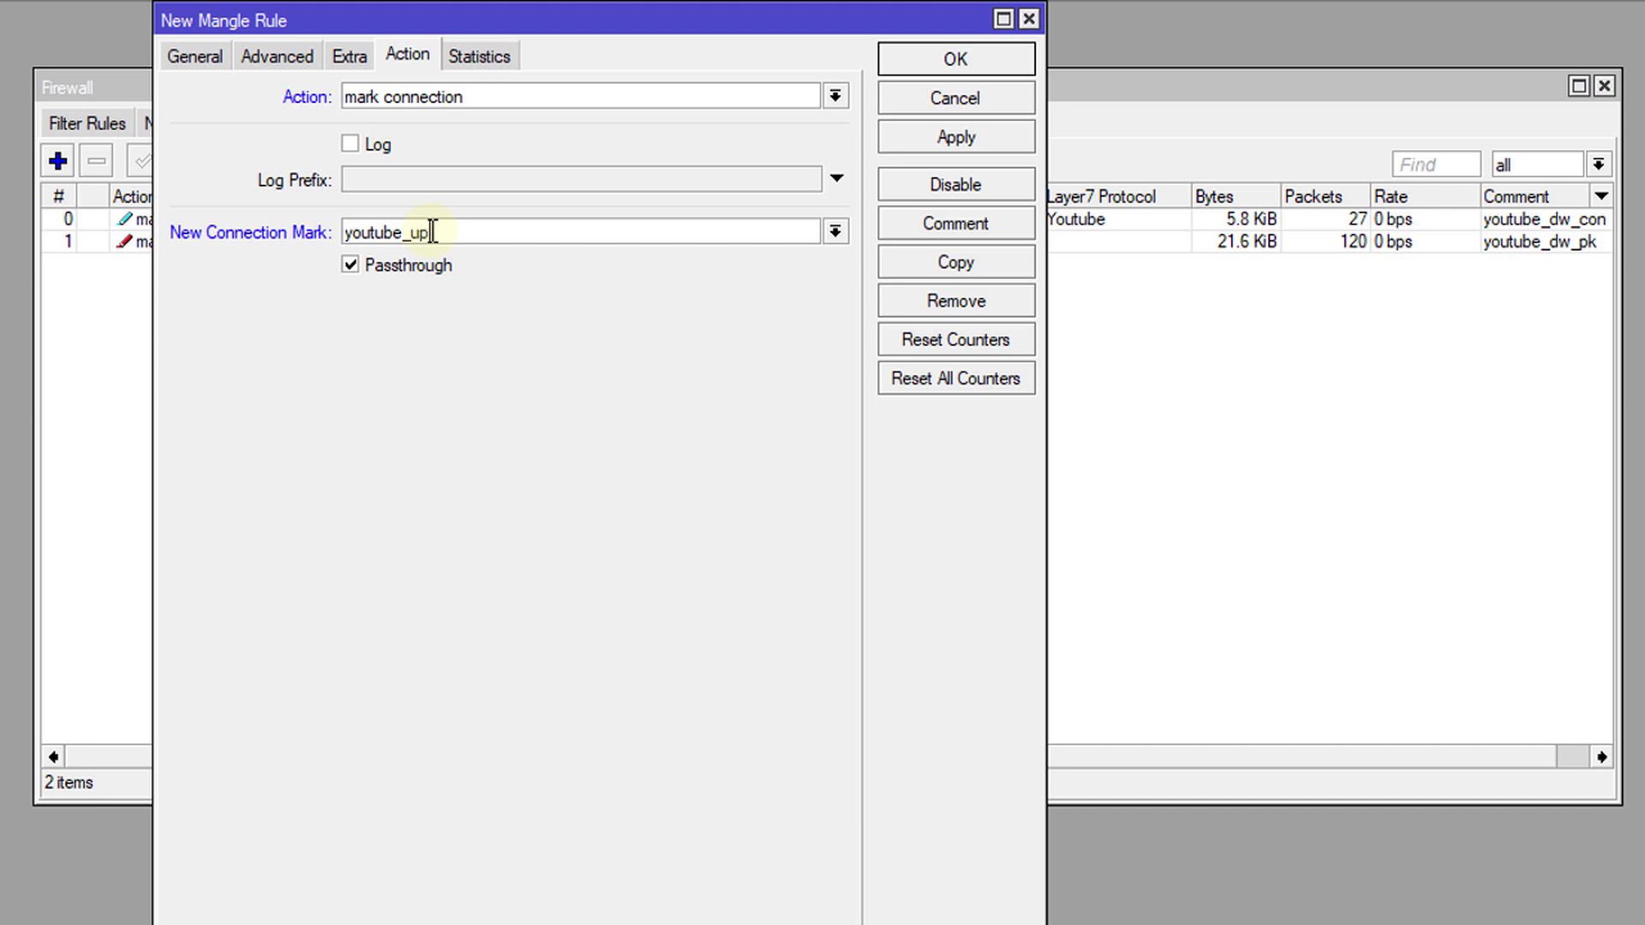
pyautogui.write('_conn')
# Step: Comment the rule youtube_up_conn, apply it and save
pyautogui.doubleClick(433, 232)
pyautogui.hotkey('ctrl', 'c')
pyautogui.click(955, 226)
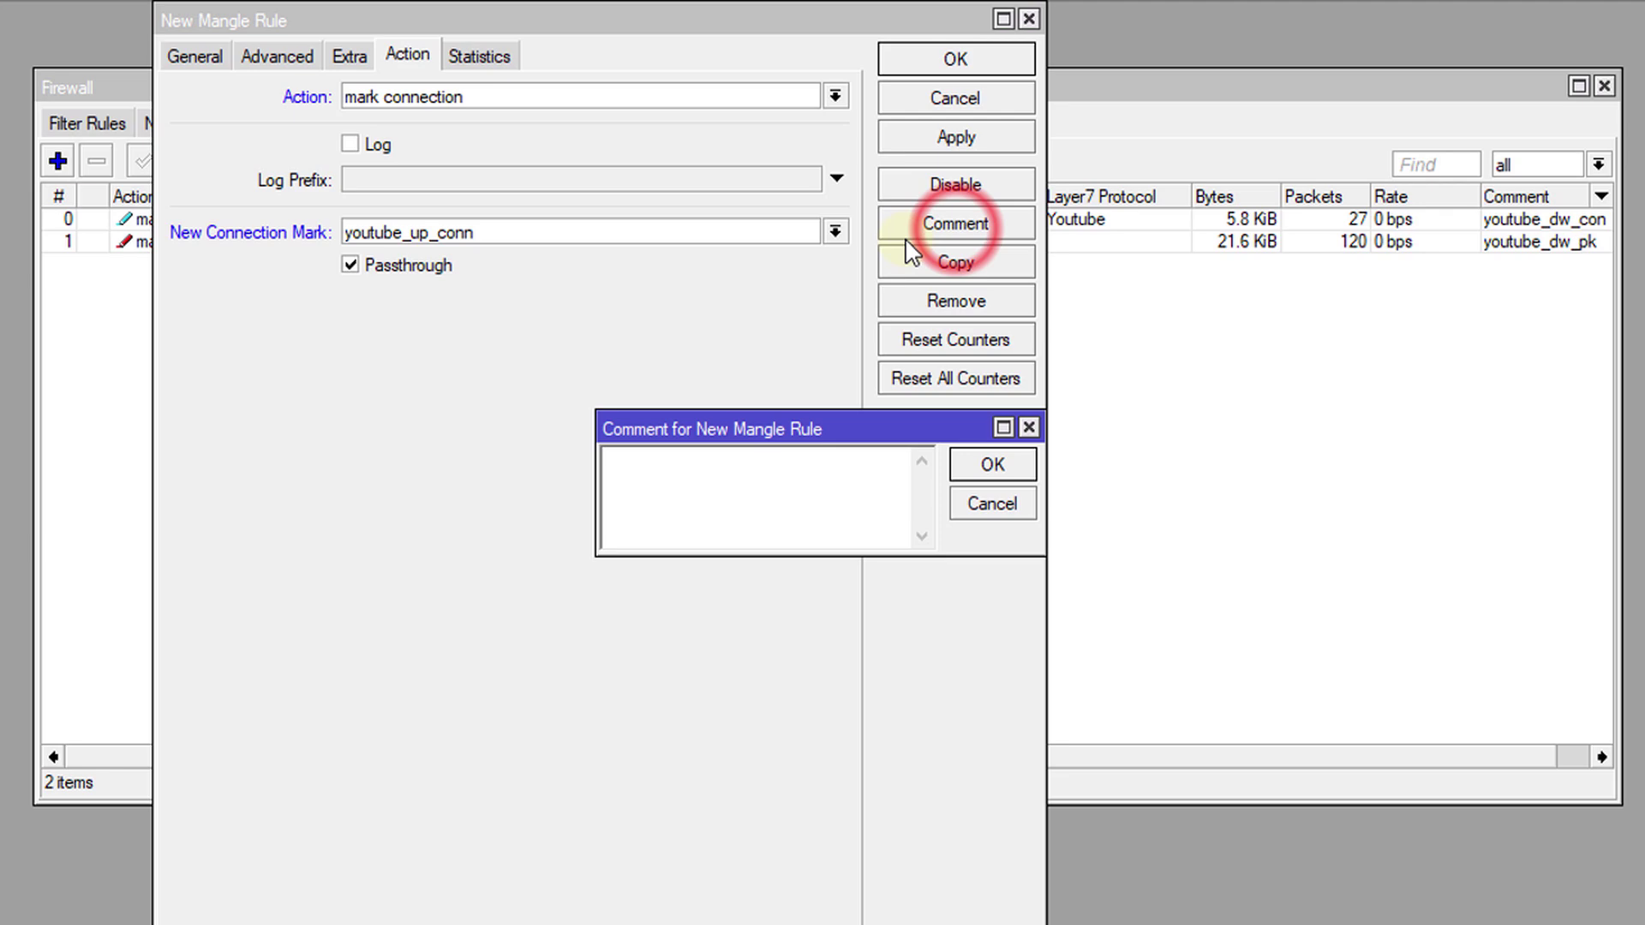
pyautogui.hotkey('ctrl', 'v')
pyautogui.click(985, 465)
pyautogui.click(905, 137)
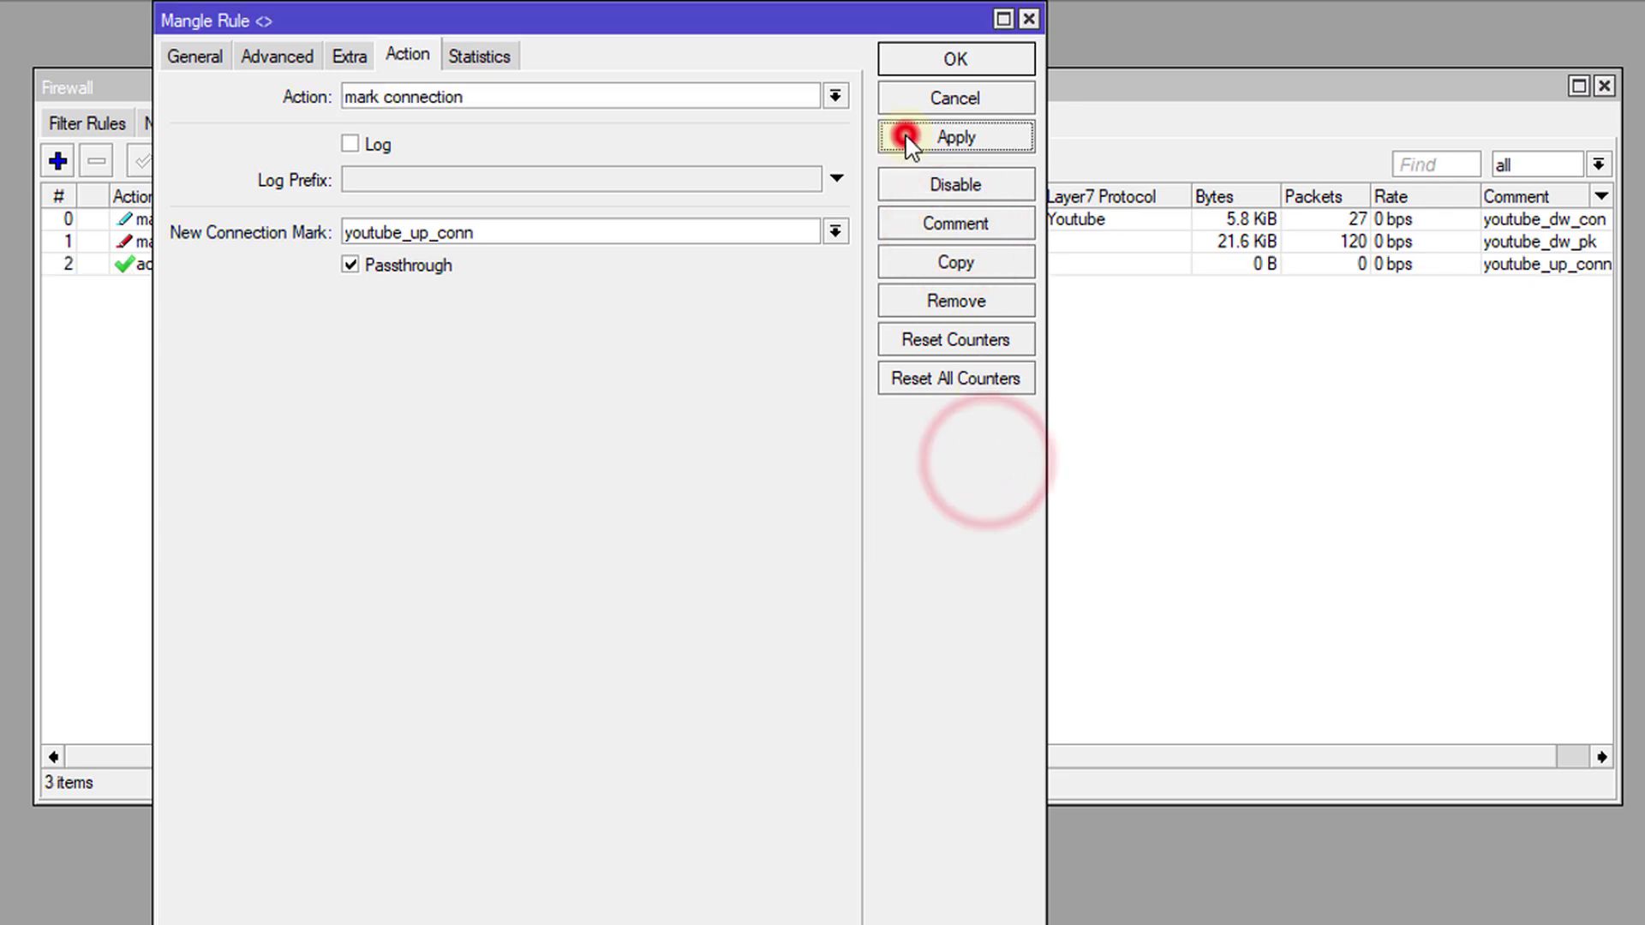
pyautogui.click(915, 60)
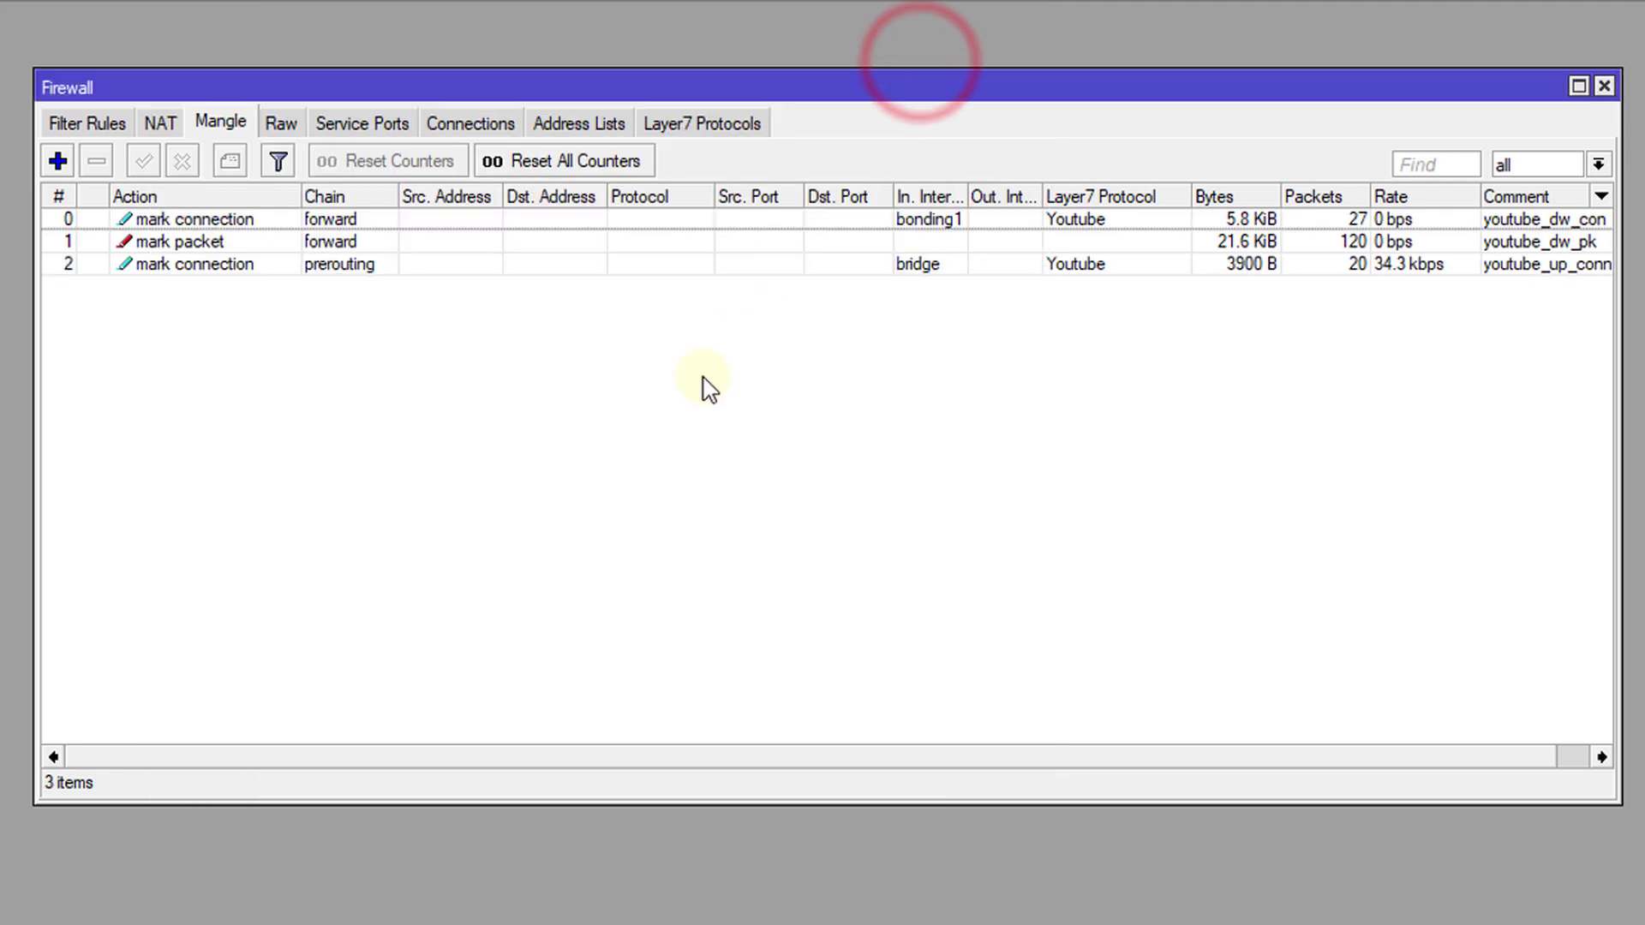
# Step: Start a new Mangle rule on chain forward matching connection mark youtube_up_conn
pyautogui.click(59, 161)
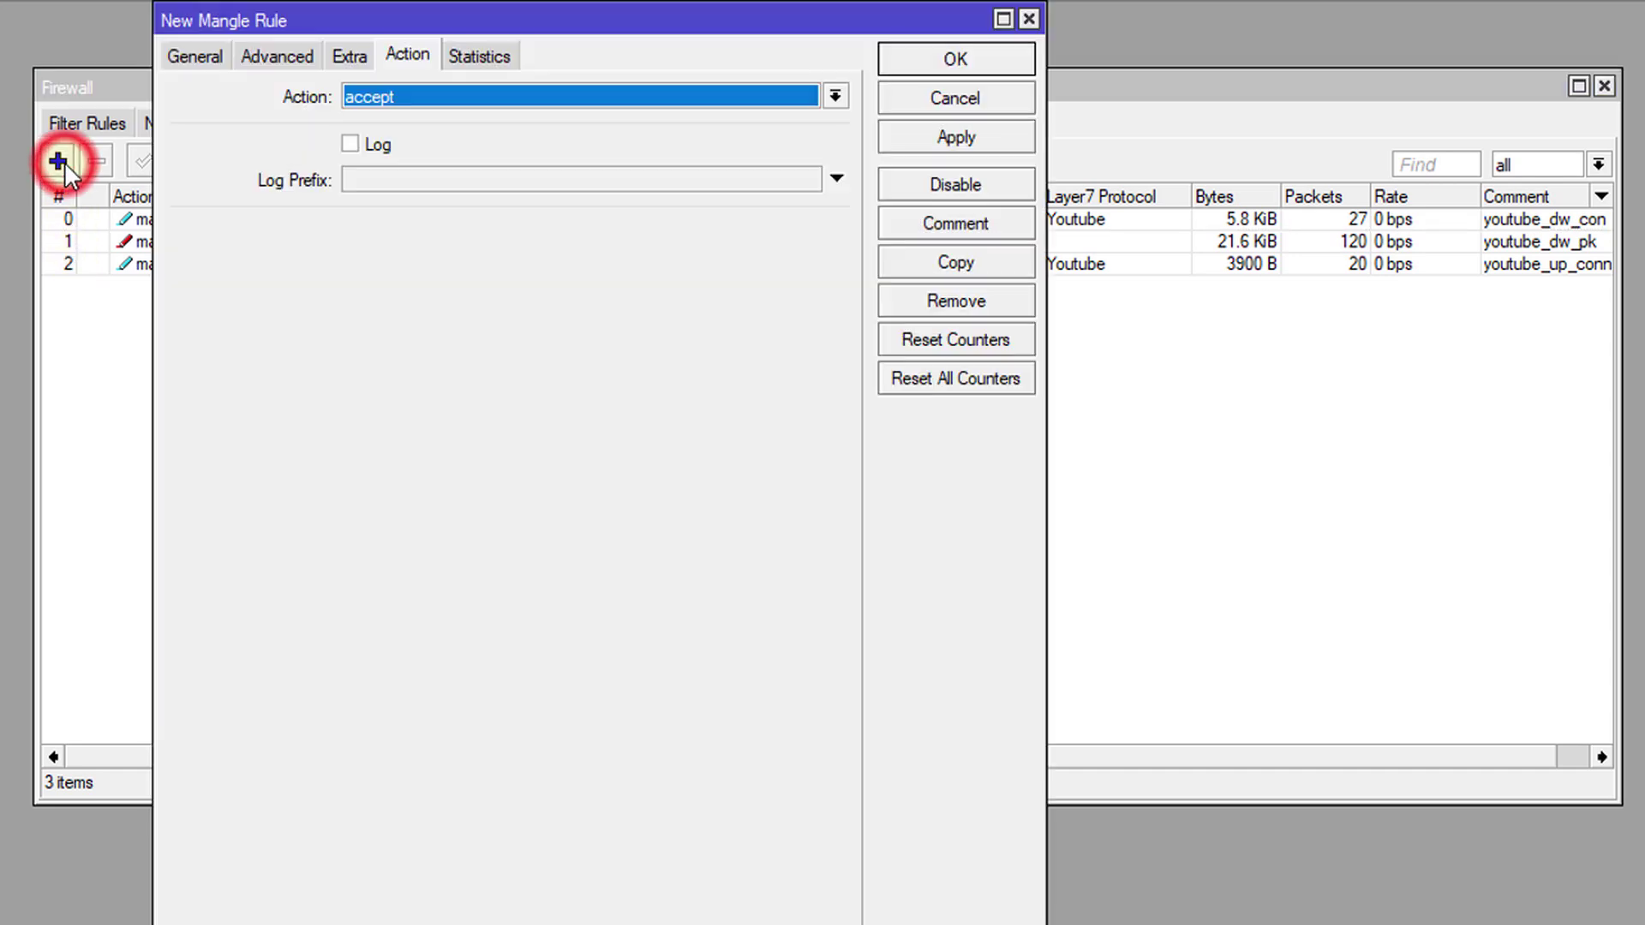
pyautogui.click(195, 55)
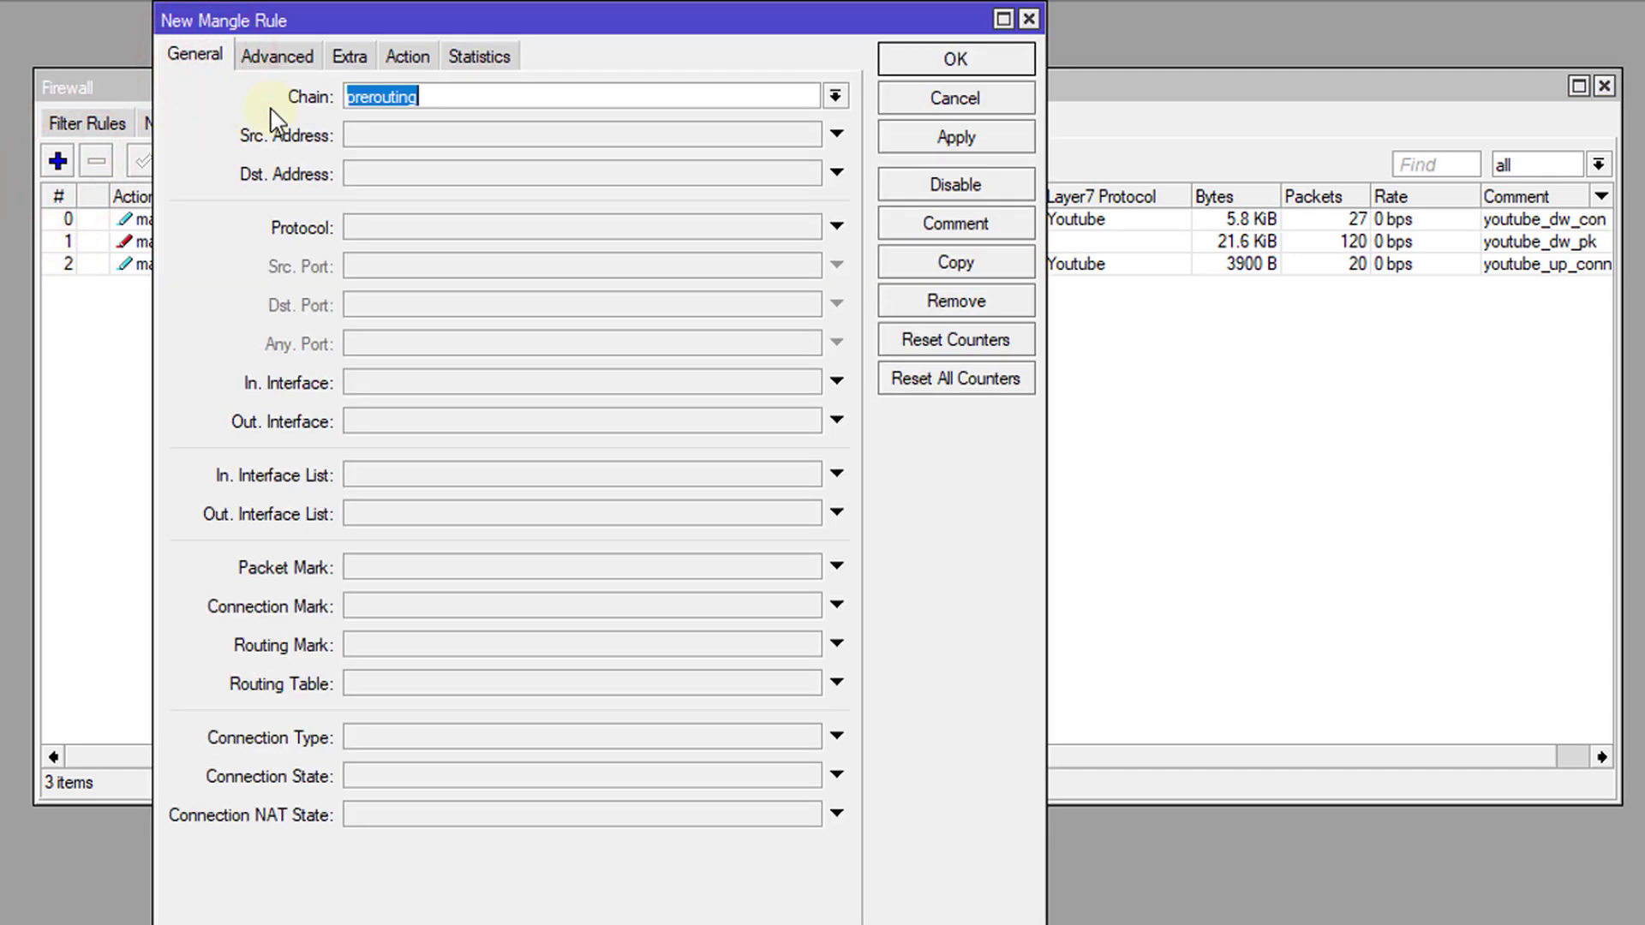
pyautogui.click(835, 97)
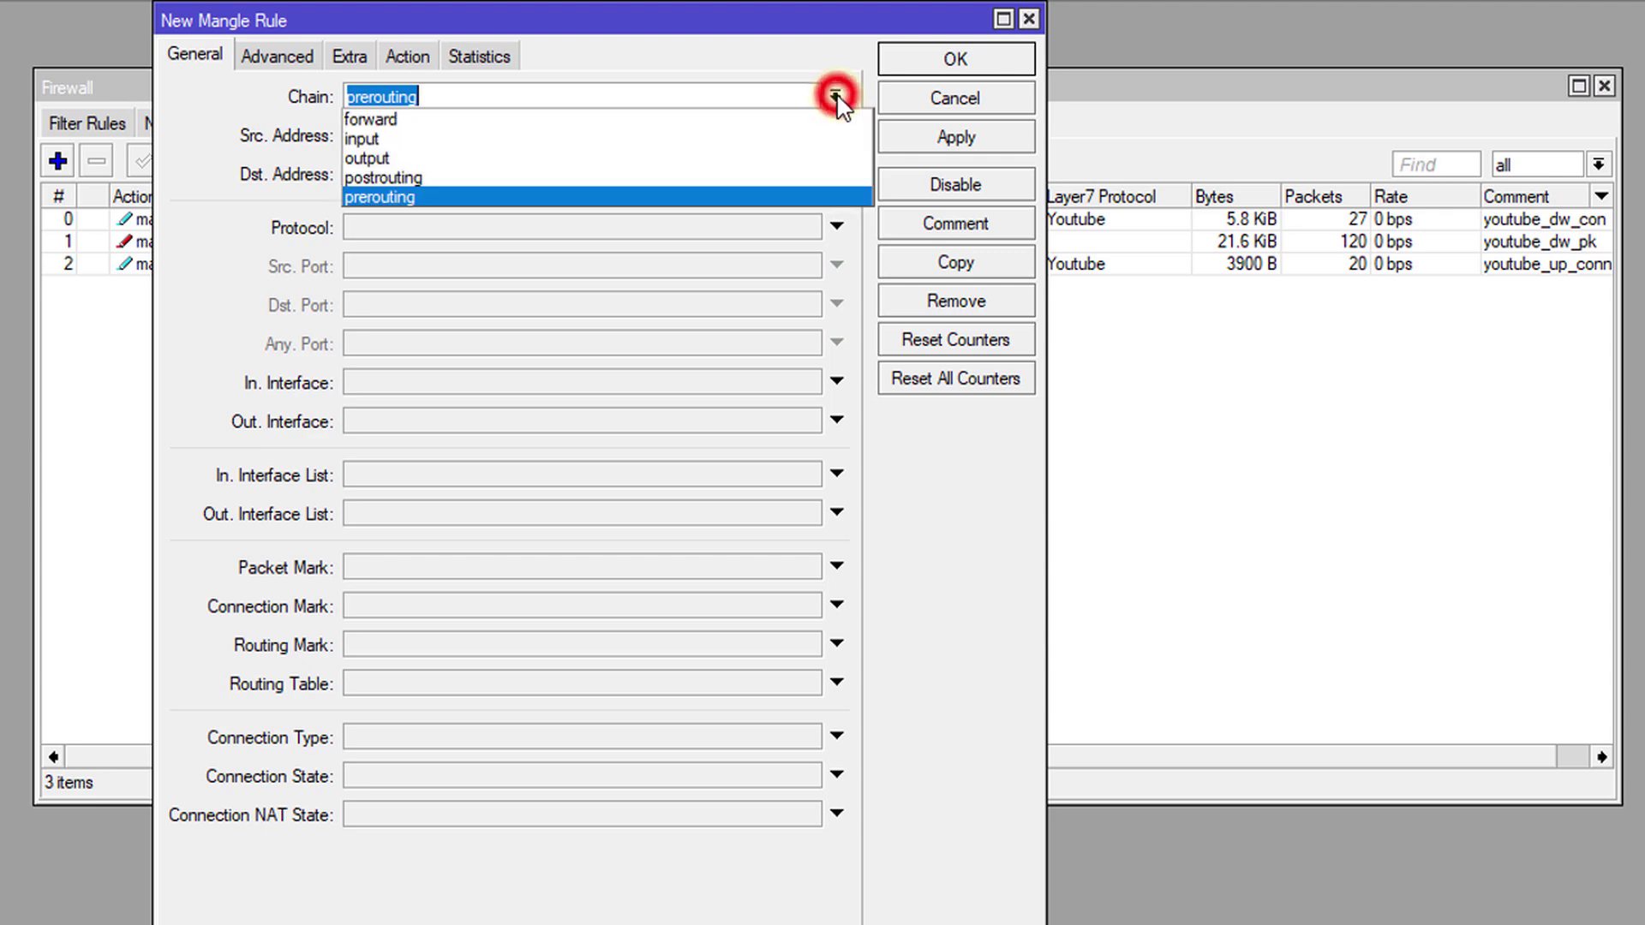
pyautogui.click(355, 120)
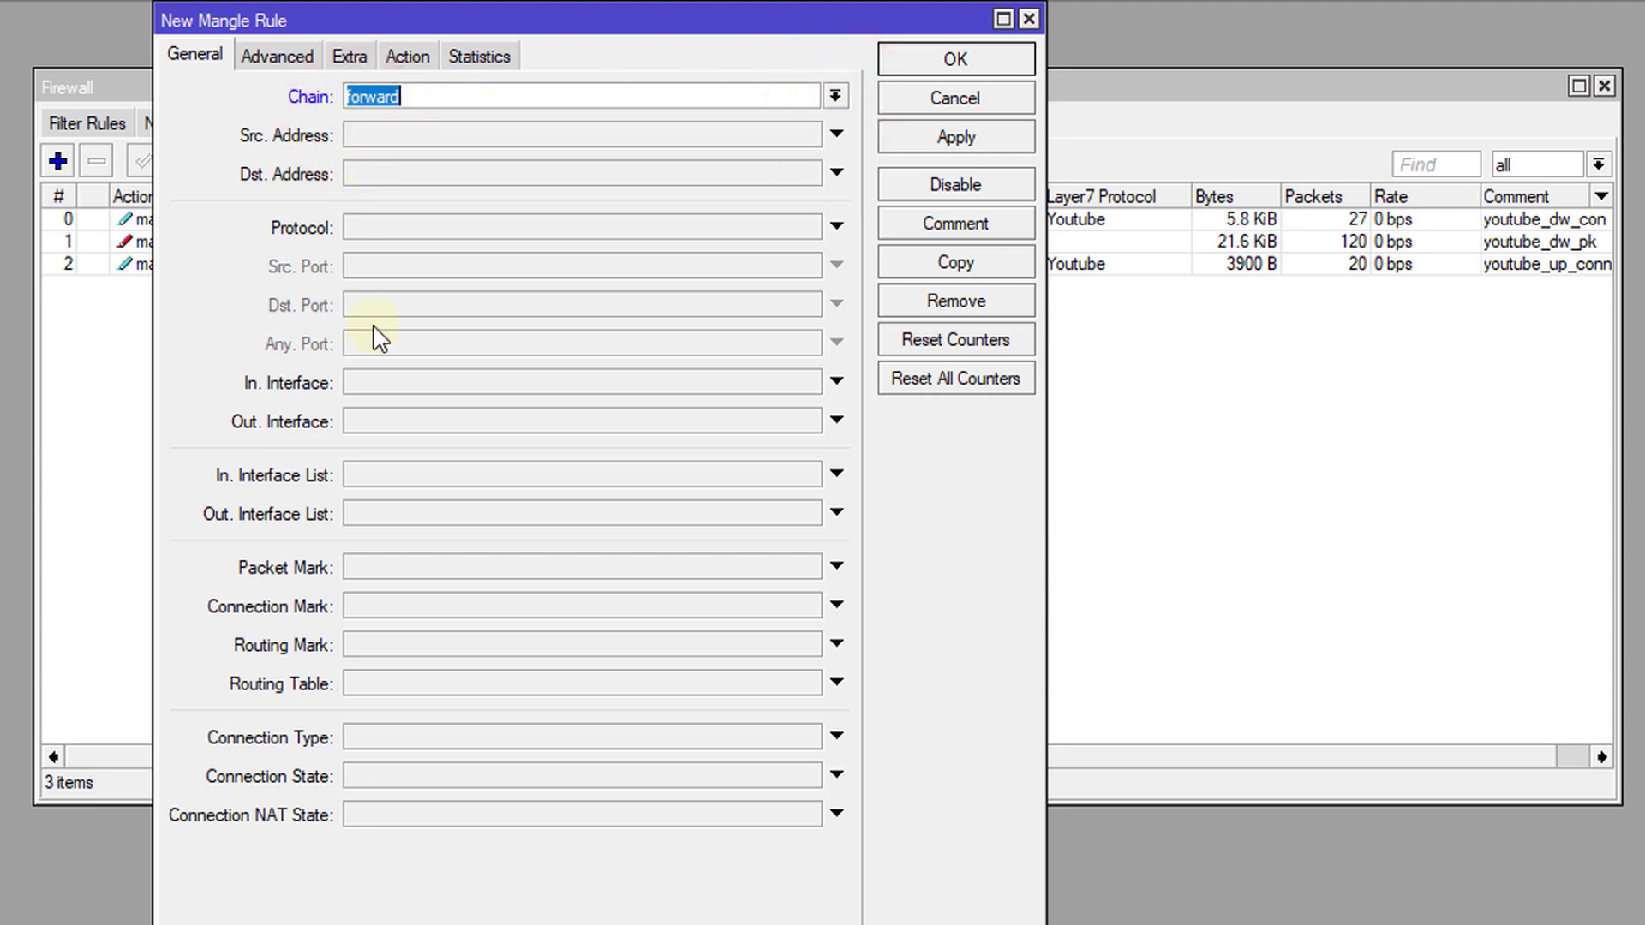
pyautogui.click(422, 607)
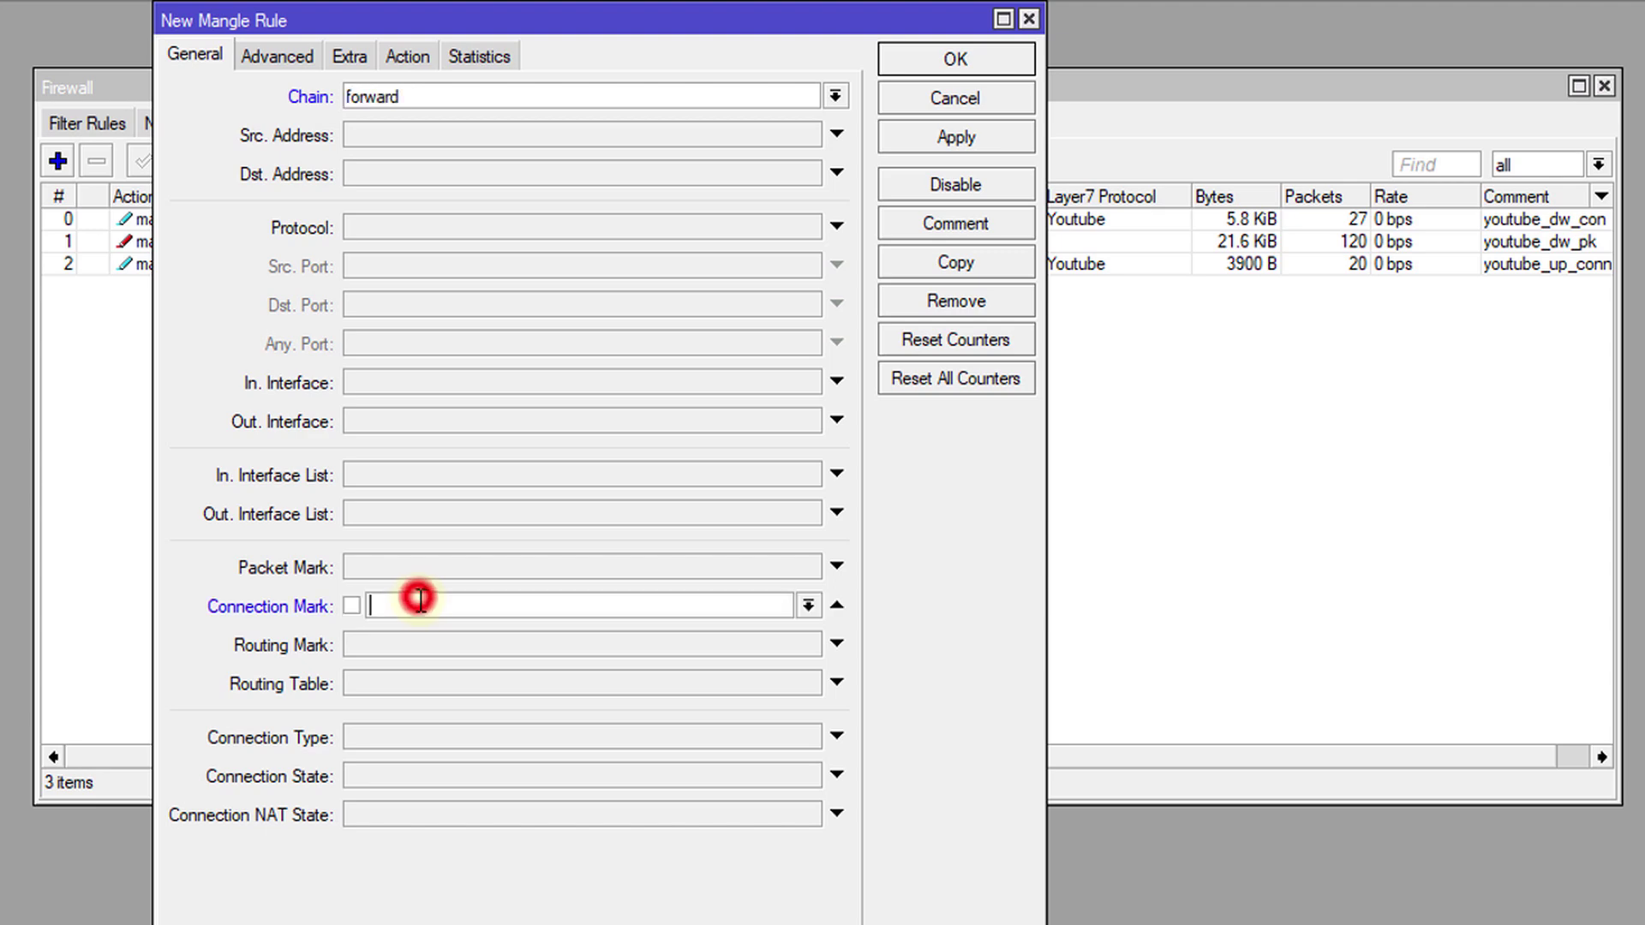
pyautogui.click(804, 606)
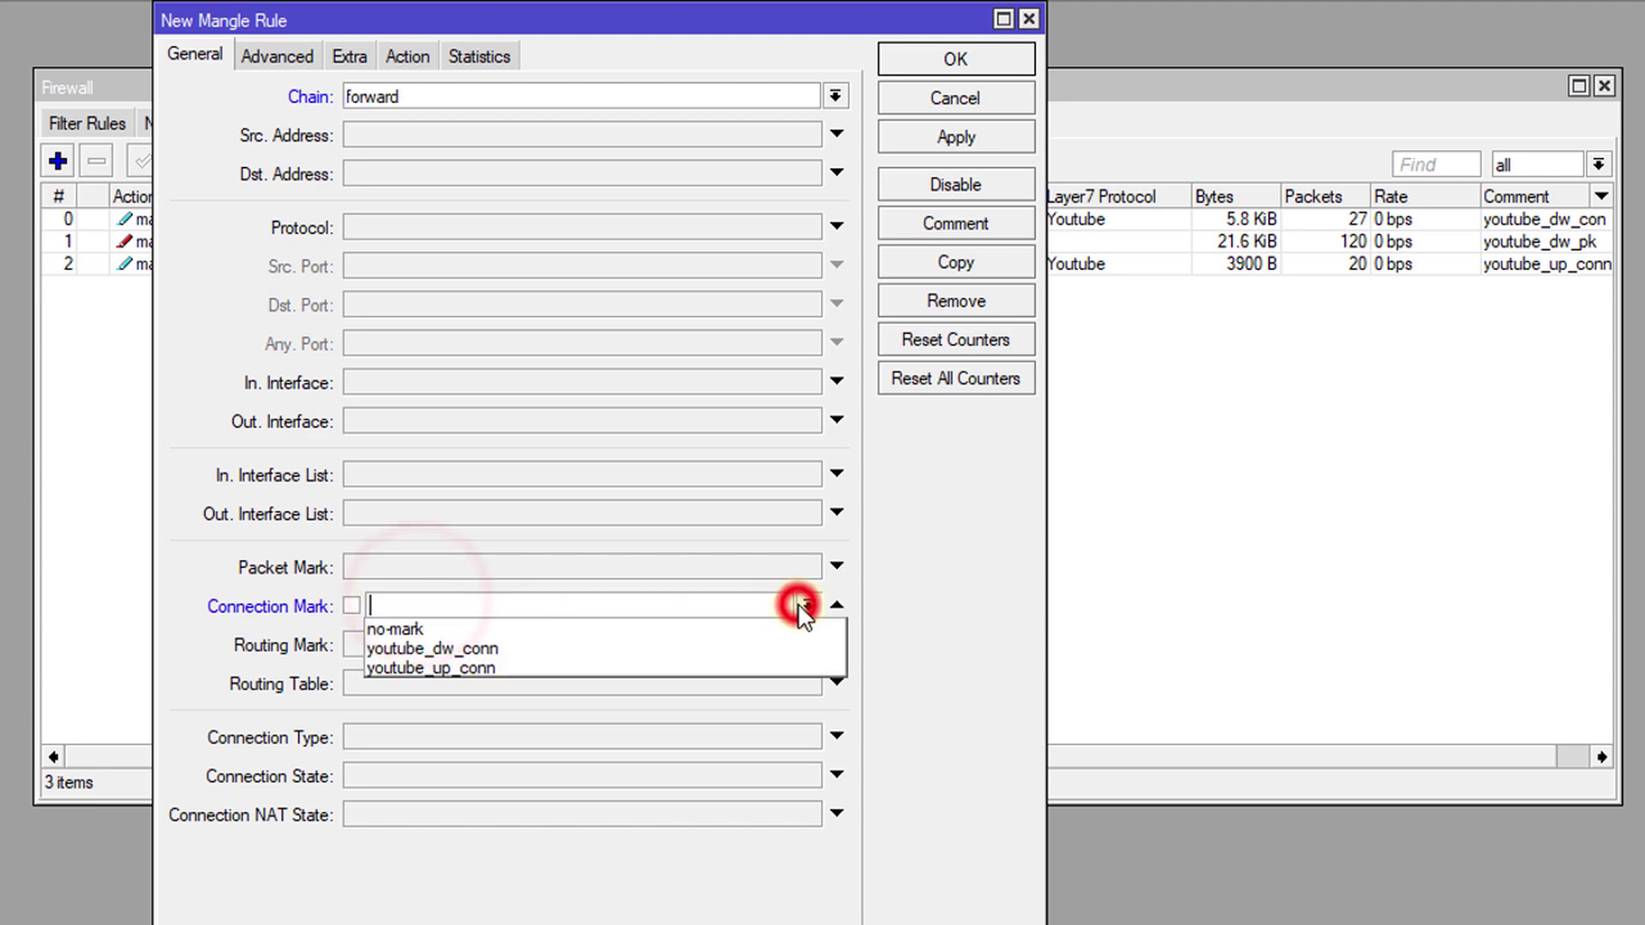
pyautogui.click(508, 669)
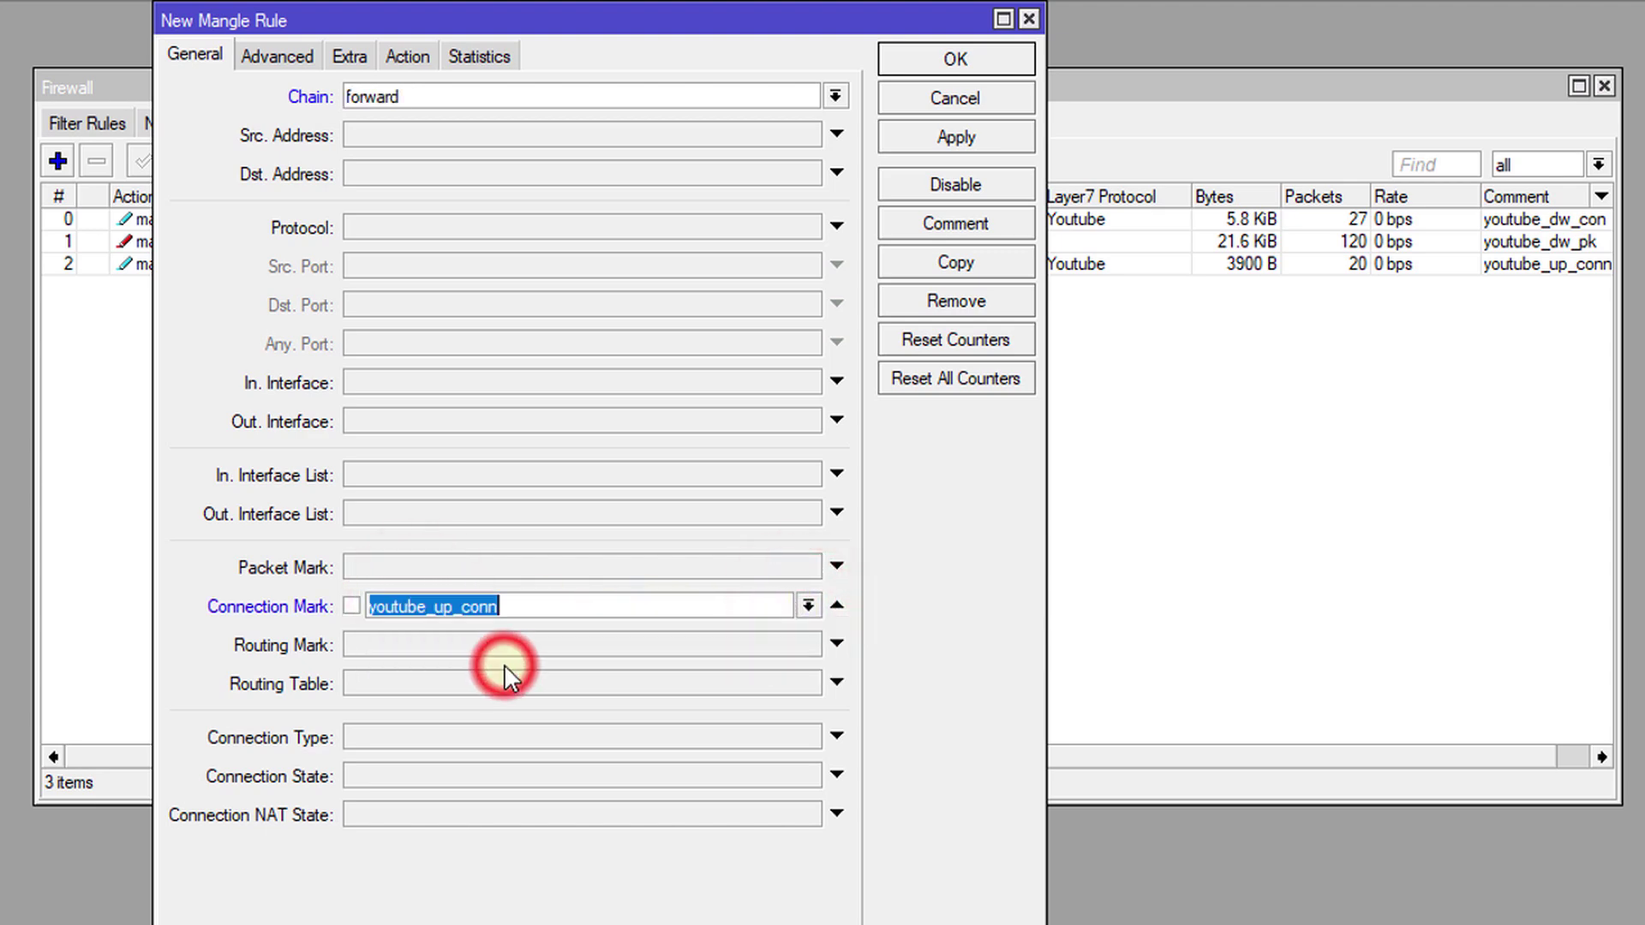
# Step: Set the action to mark packet youtube_up_pk with Passthrough turned off
pyautogui.click(410, 56)
pyautogui.click(536, 92)
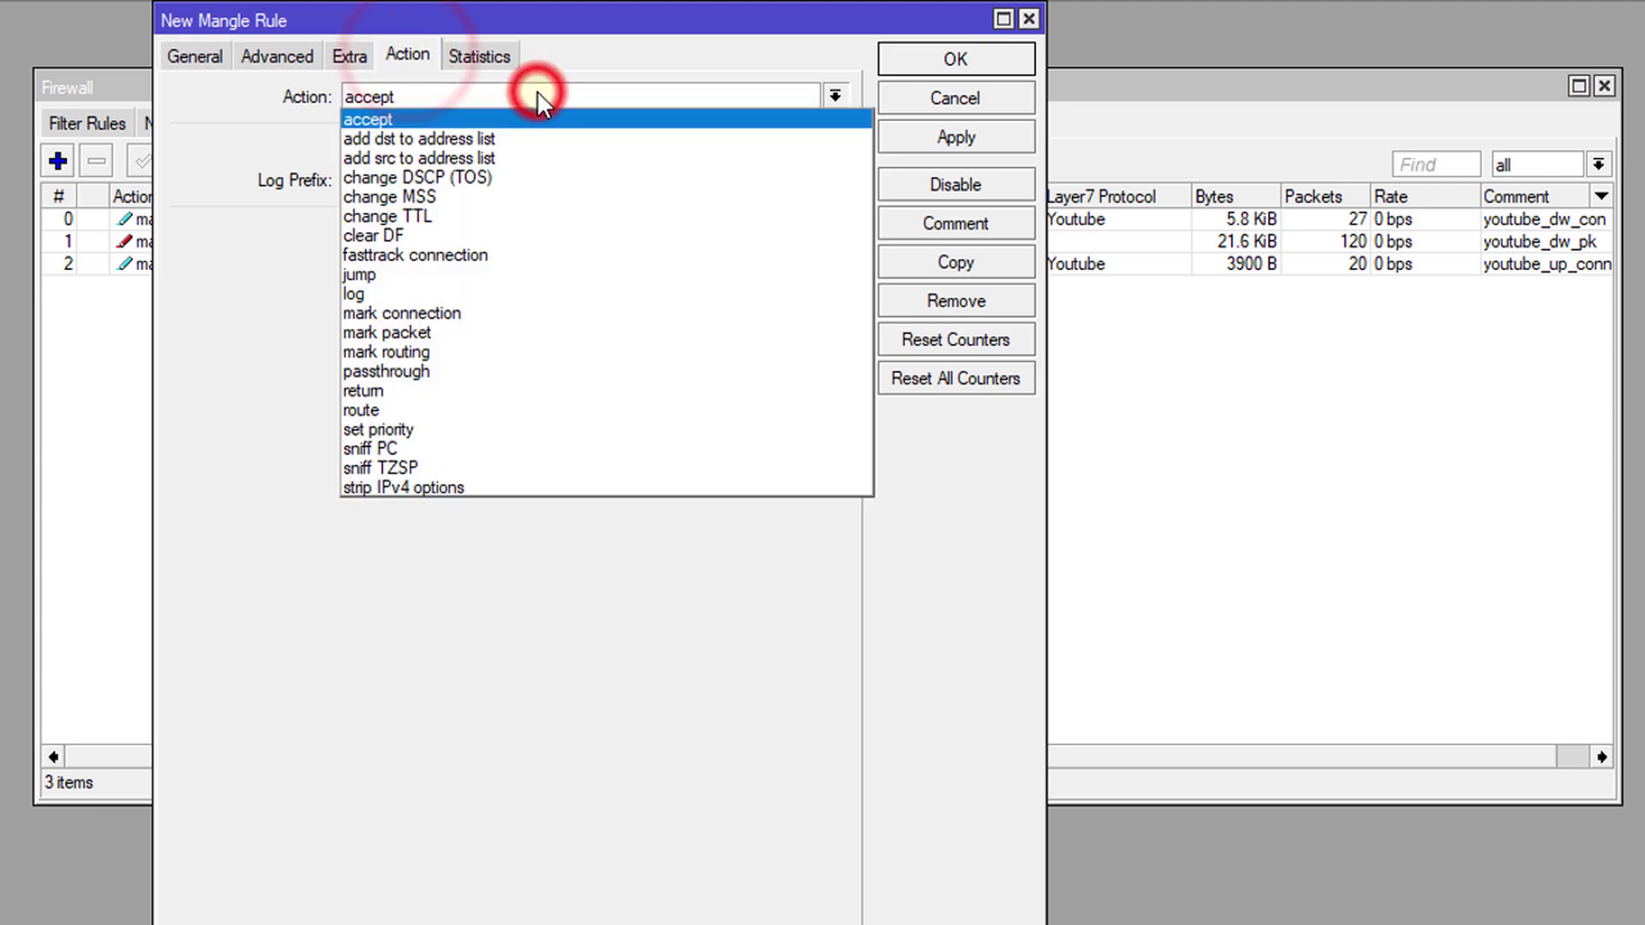
pyautogui.click(497, 336)
pyautogui.click(460, 231)
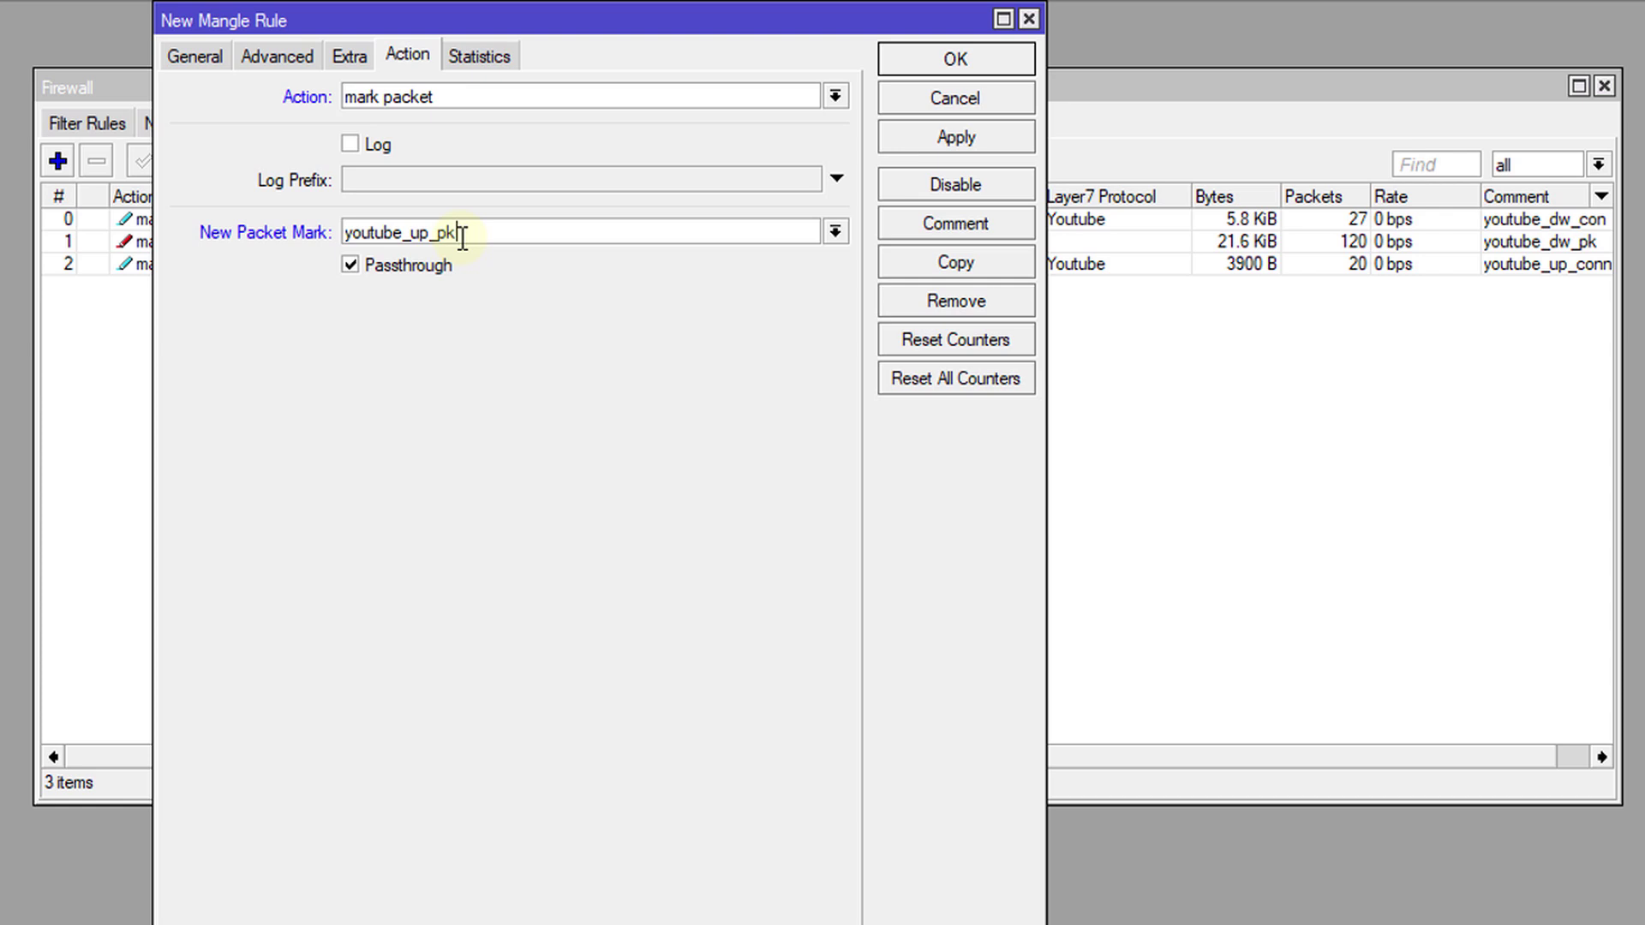
pyautogui.doubleClick(463, 237)
pyautogui.hotkey('ctrl', 'c')
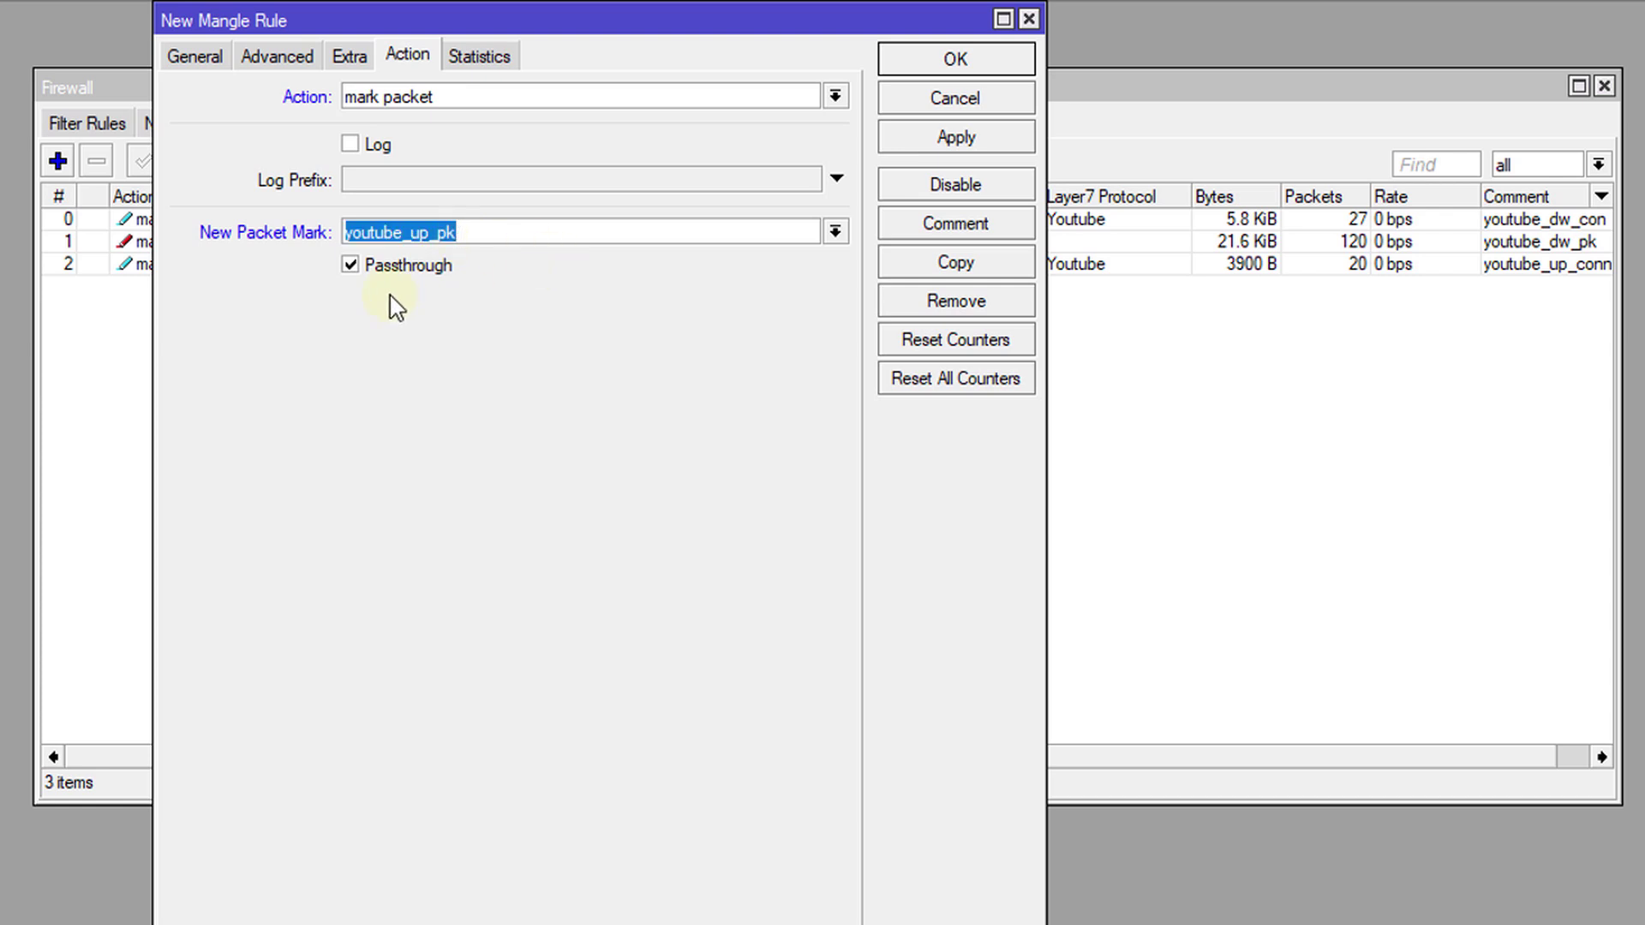
pyautogui.click(350, 265)
# Step: Comment the rule youtube_up_pk and save it
pyautogui.click(992, 225)
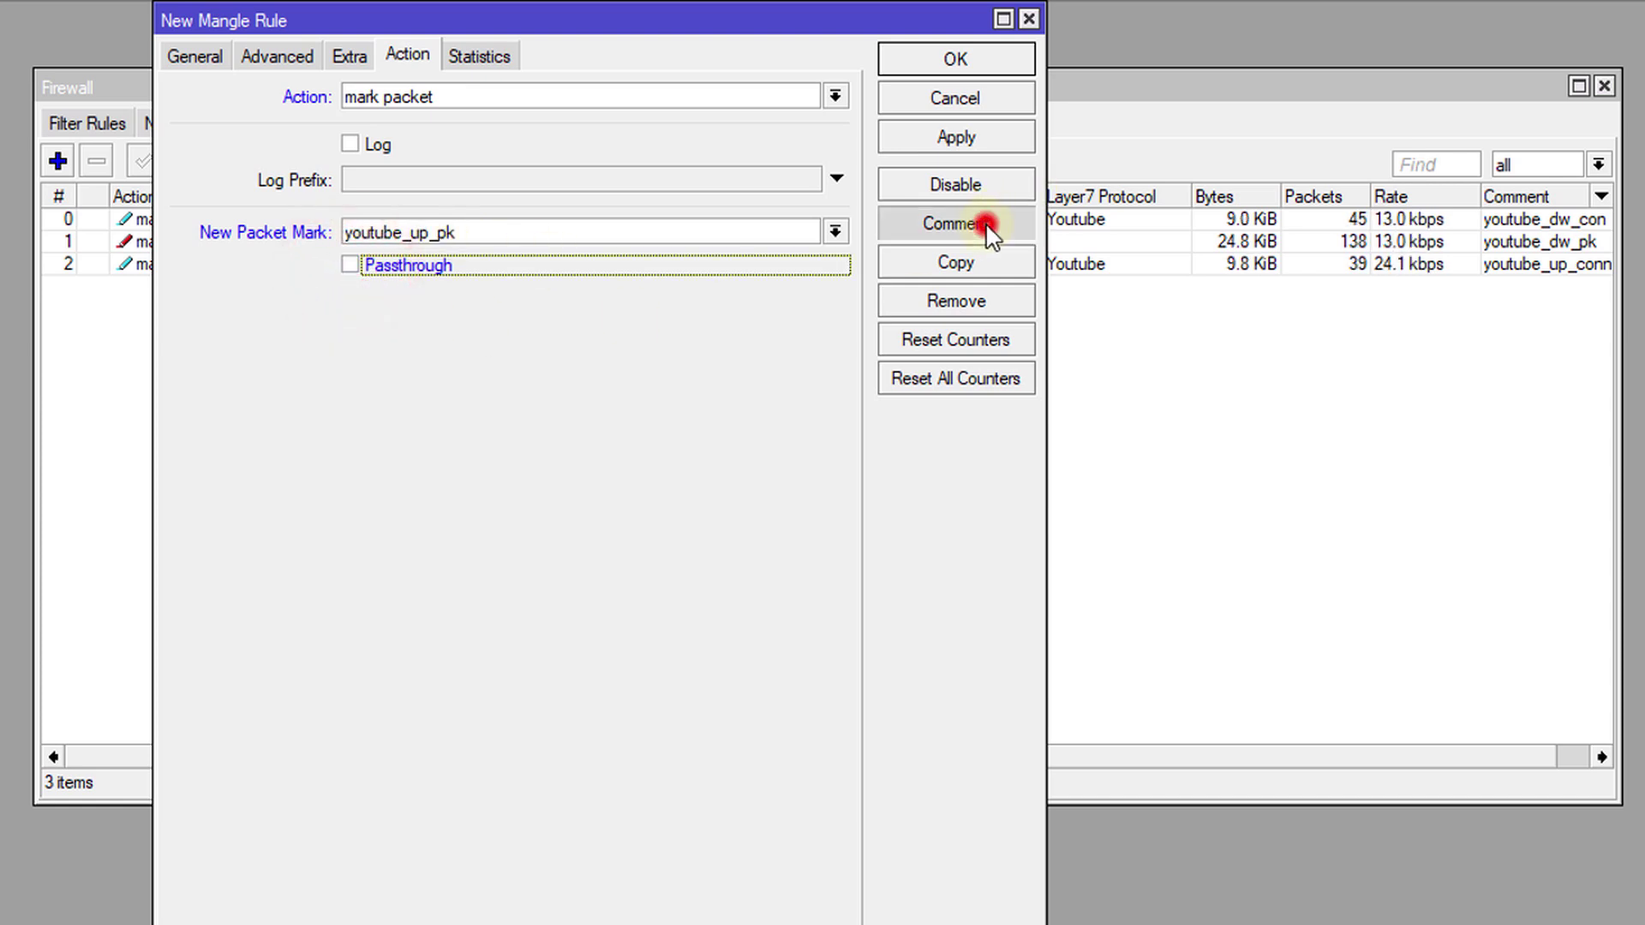
pyautogui.hotkey('ctrl', 'v')
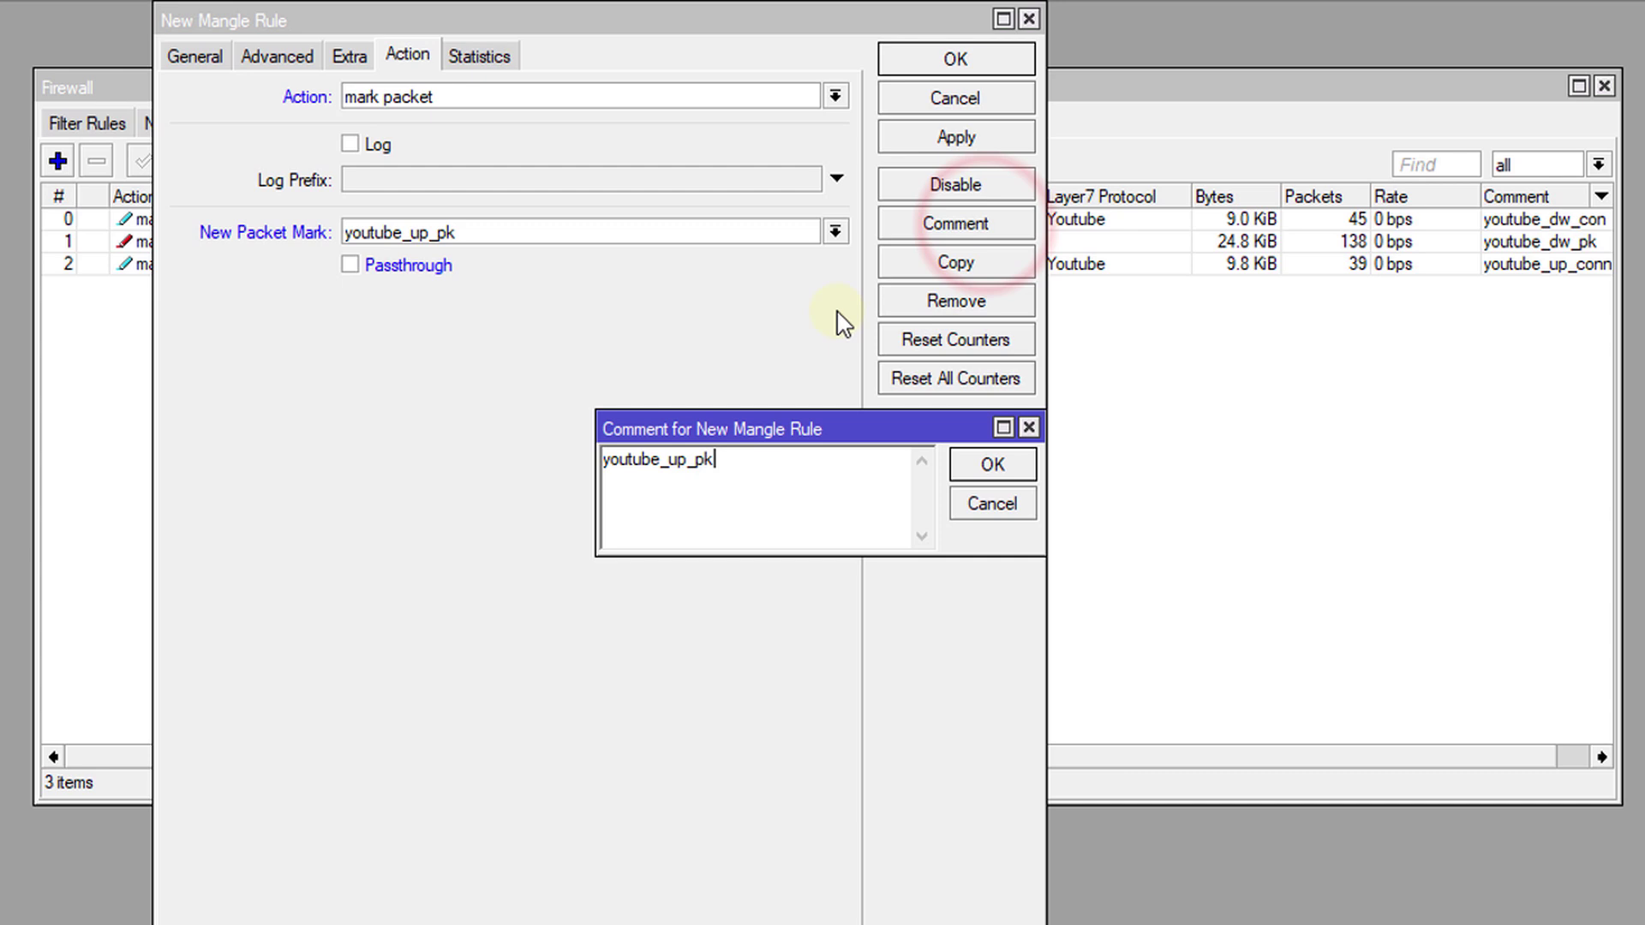
pyautogui.click(987, 476)
pyautogui.click(927, 76)
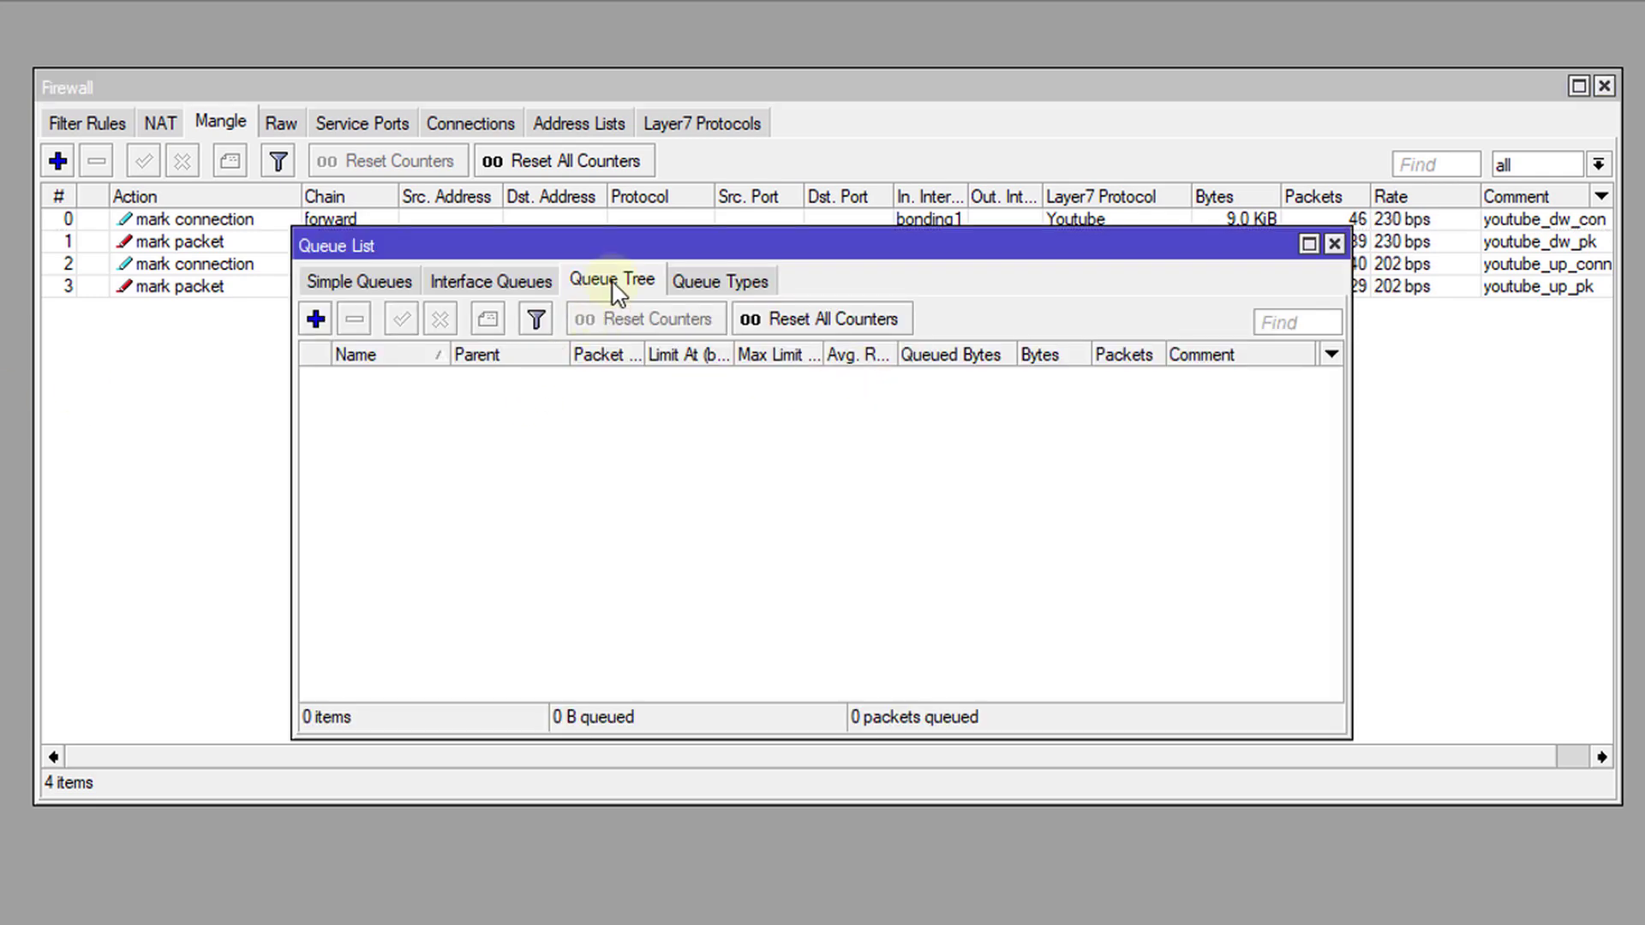
# Step: Create queue 'Youtube download' under global with packet mark youtube_dw_pk and max limit 8M, then apply
pyautogui.click(316, 319)
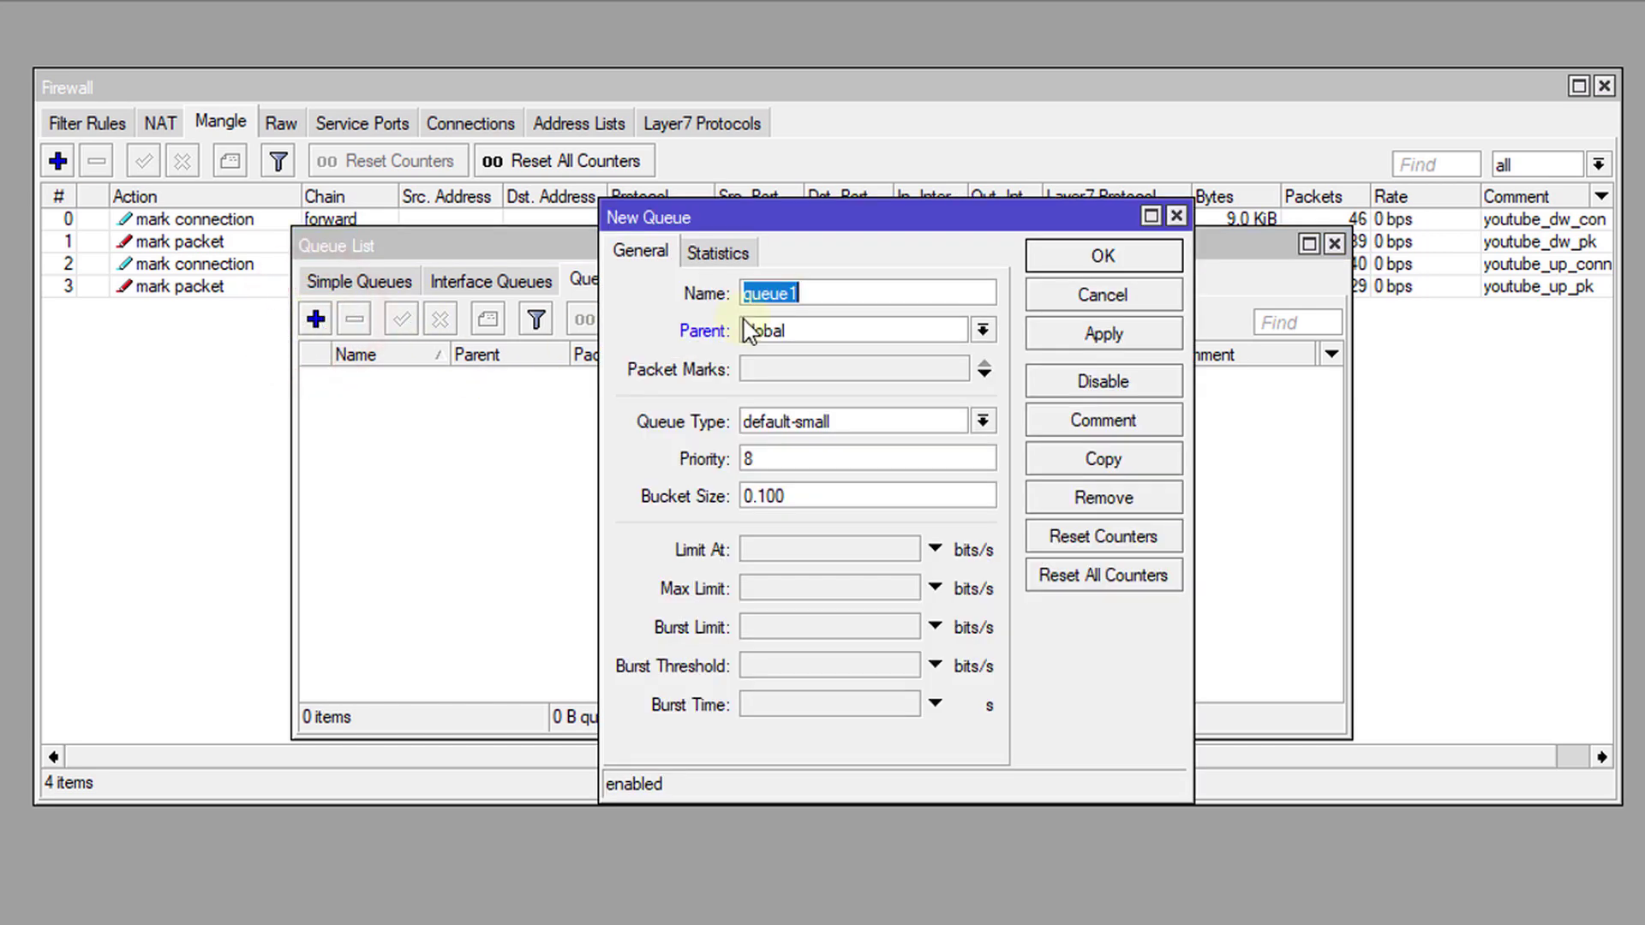
pyautogui.write('Youtube ')
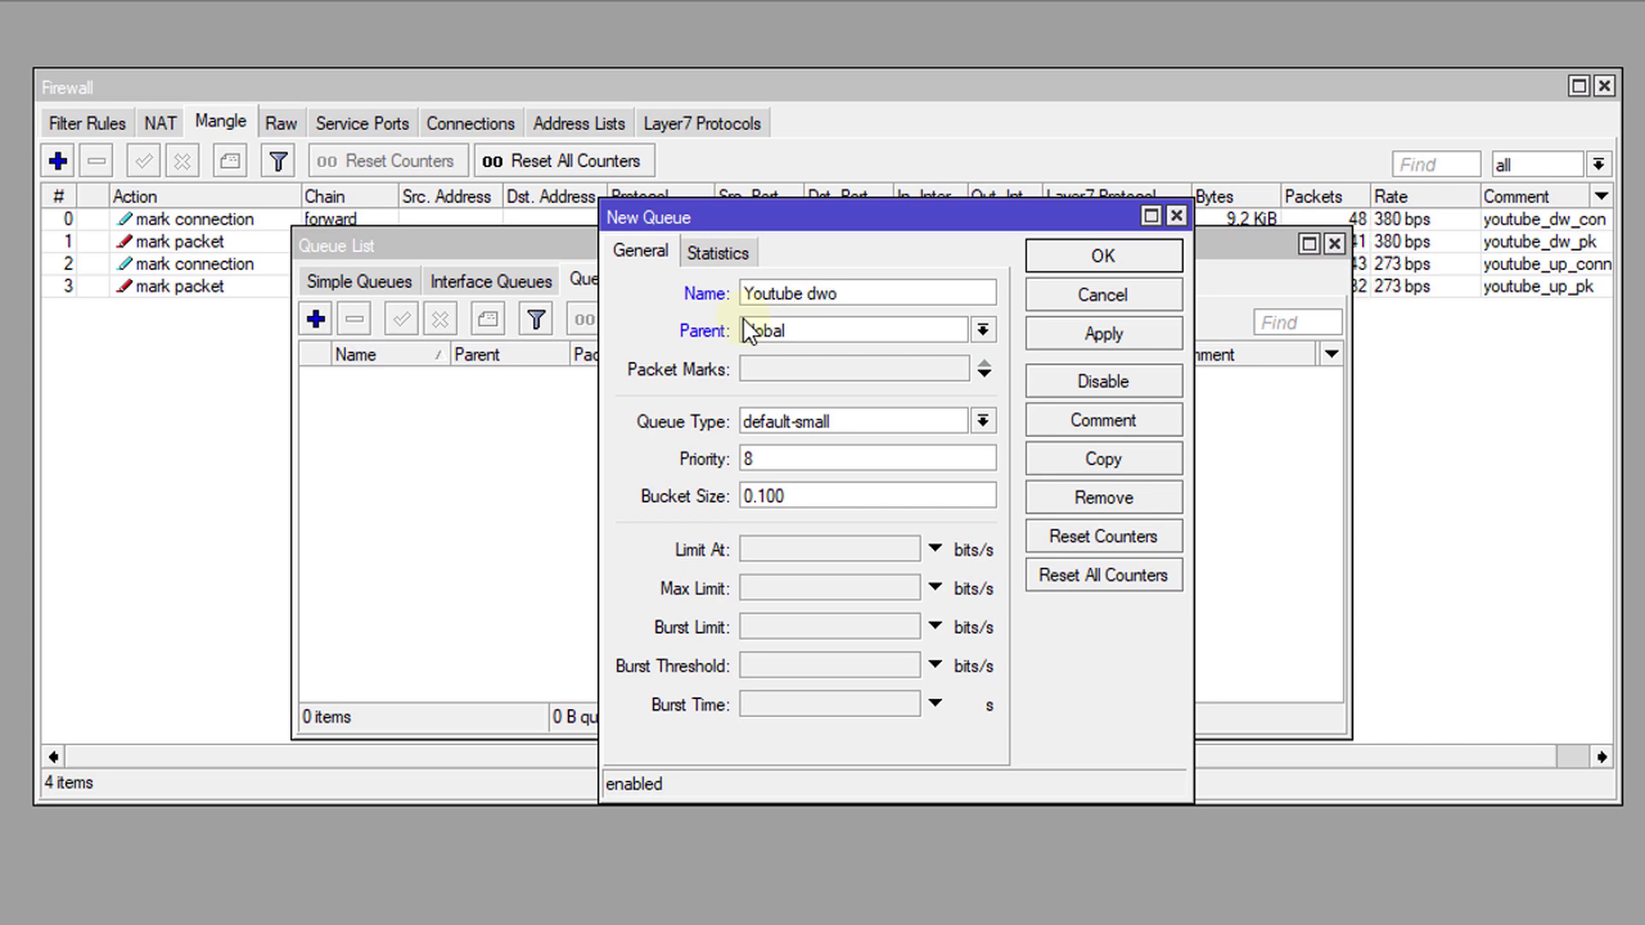
pyautogui.write('d')
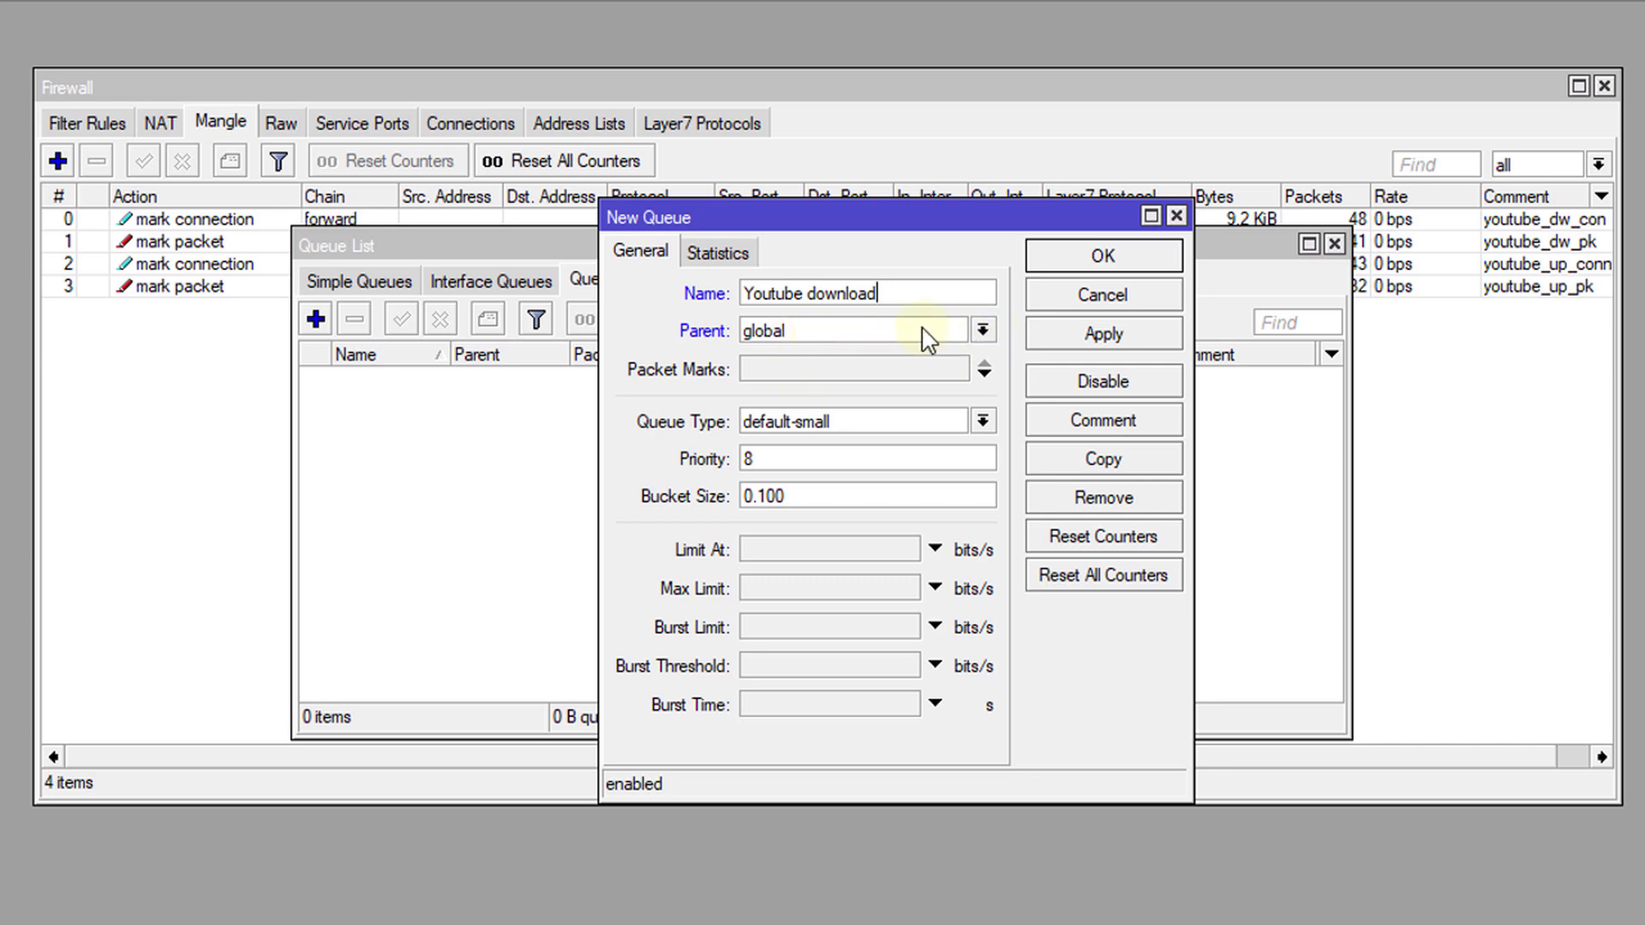
pyautogui.click(937, 368)
pyautogui.click(956, 370)
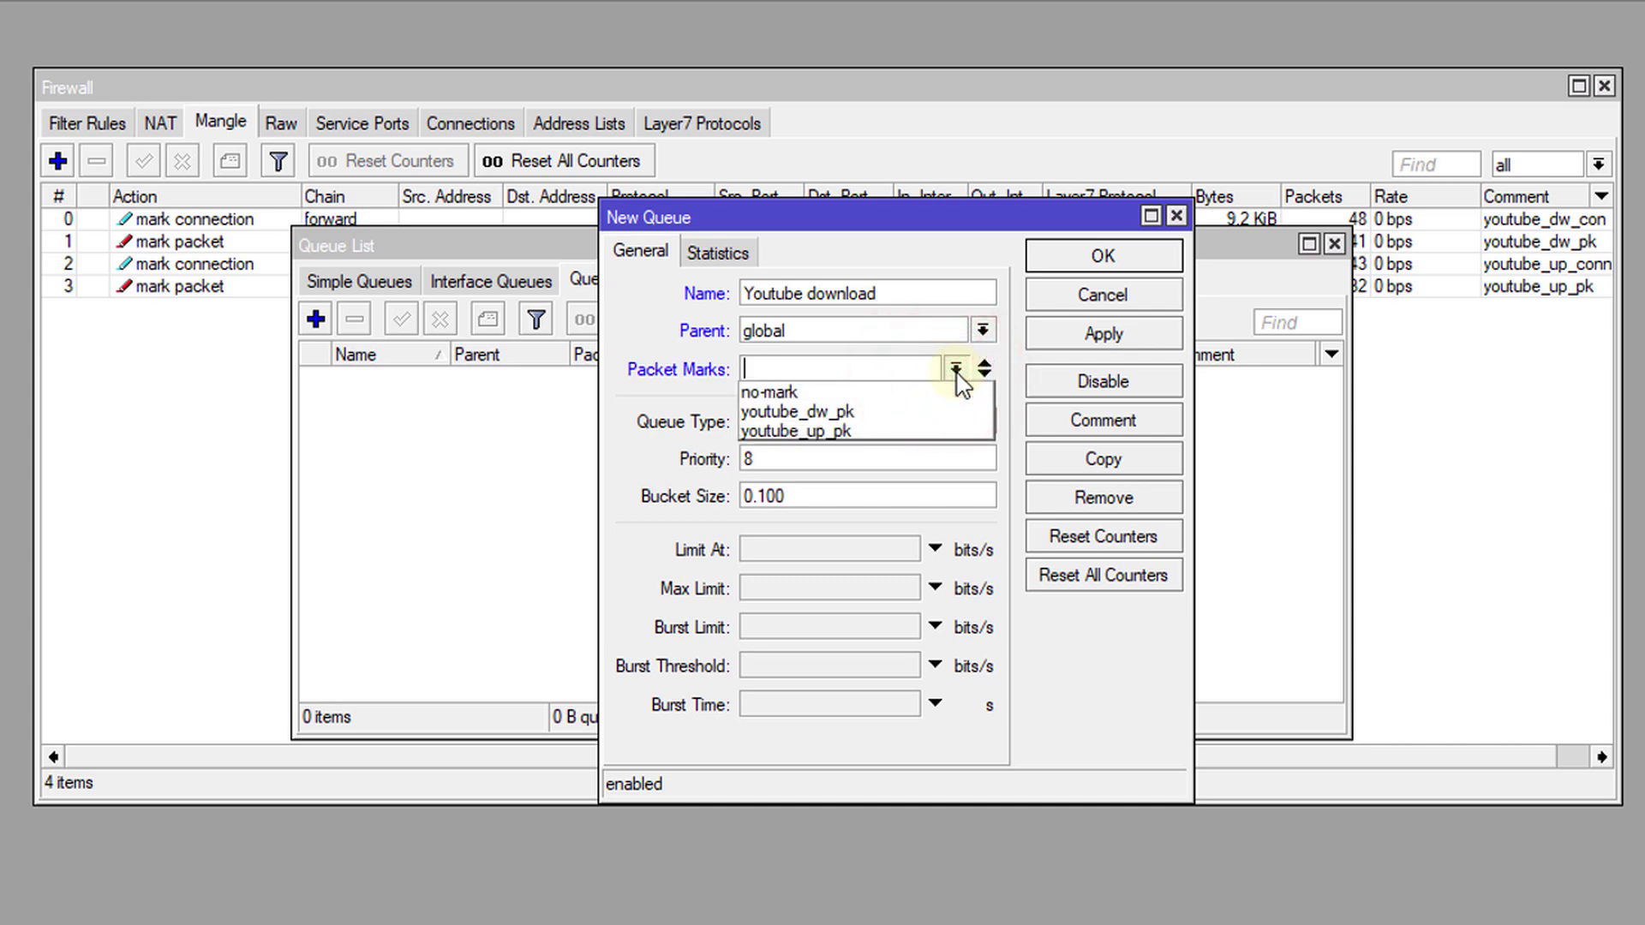
pyautogui.click(835, 413)
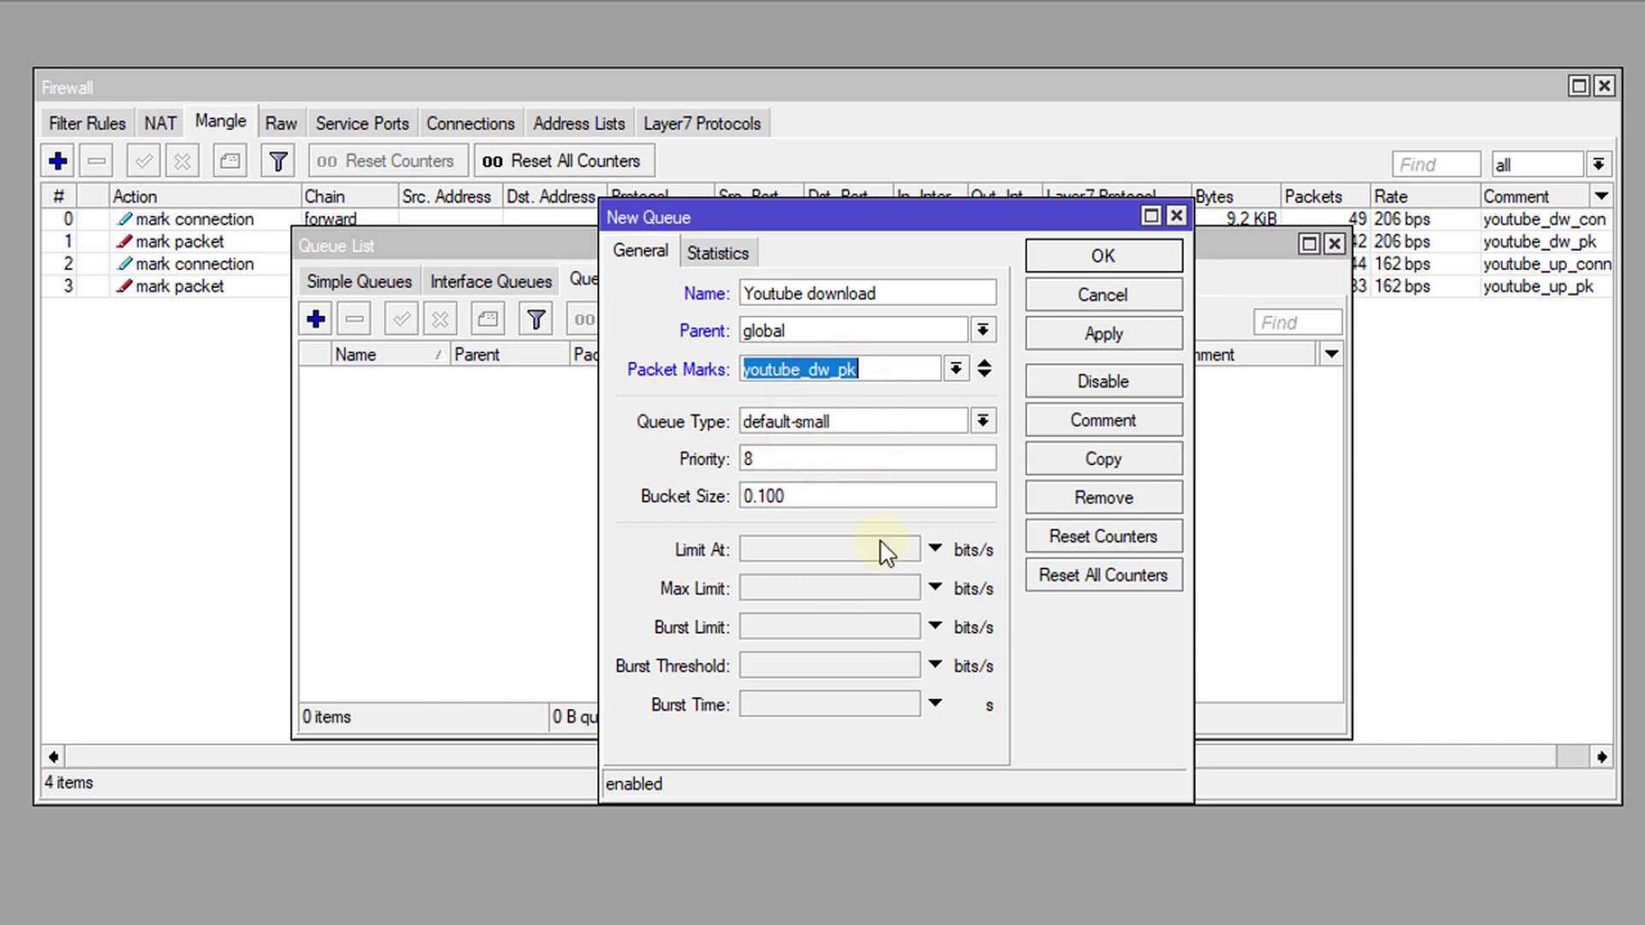
pyautogui.click(772, 590)
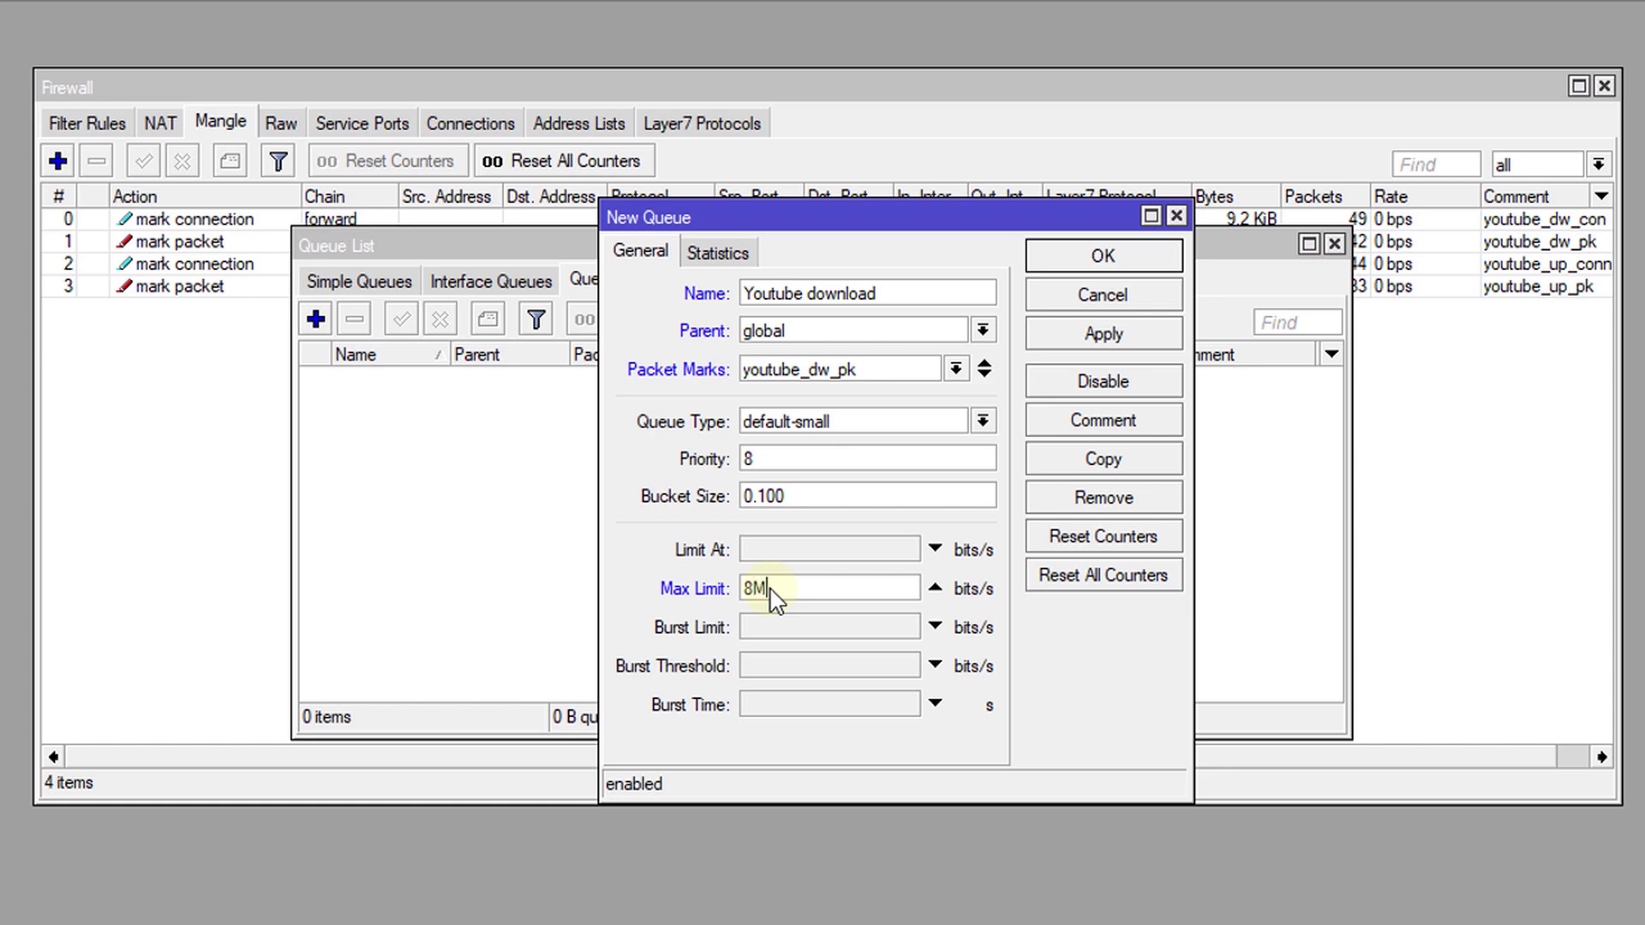
pyautogui.click(1114, 336)
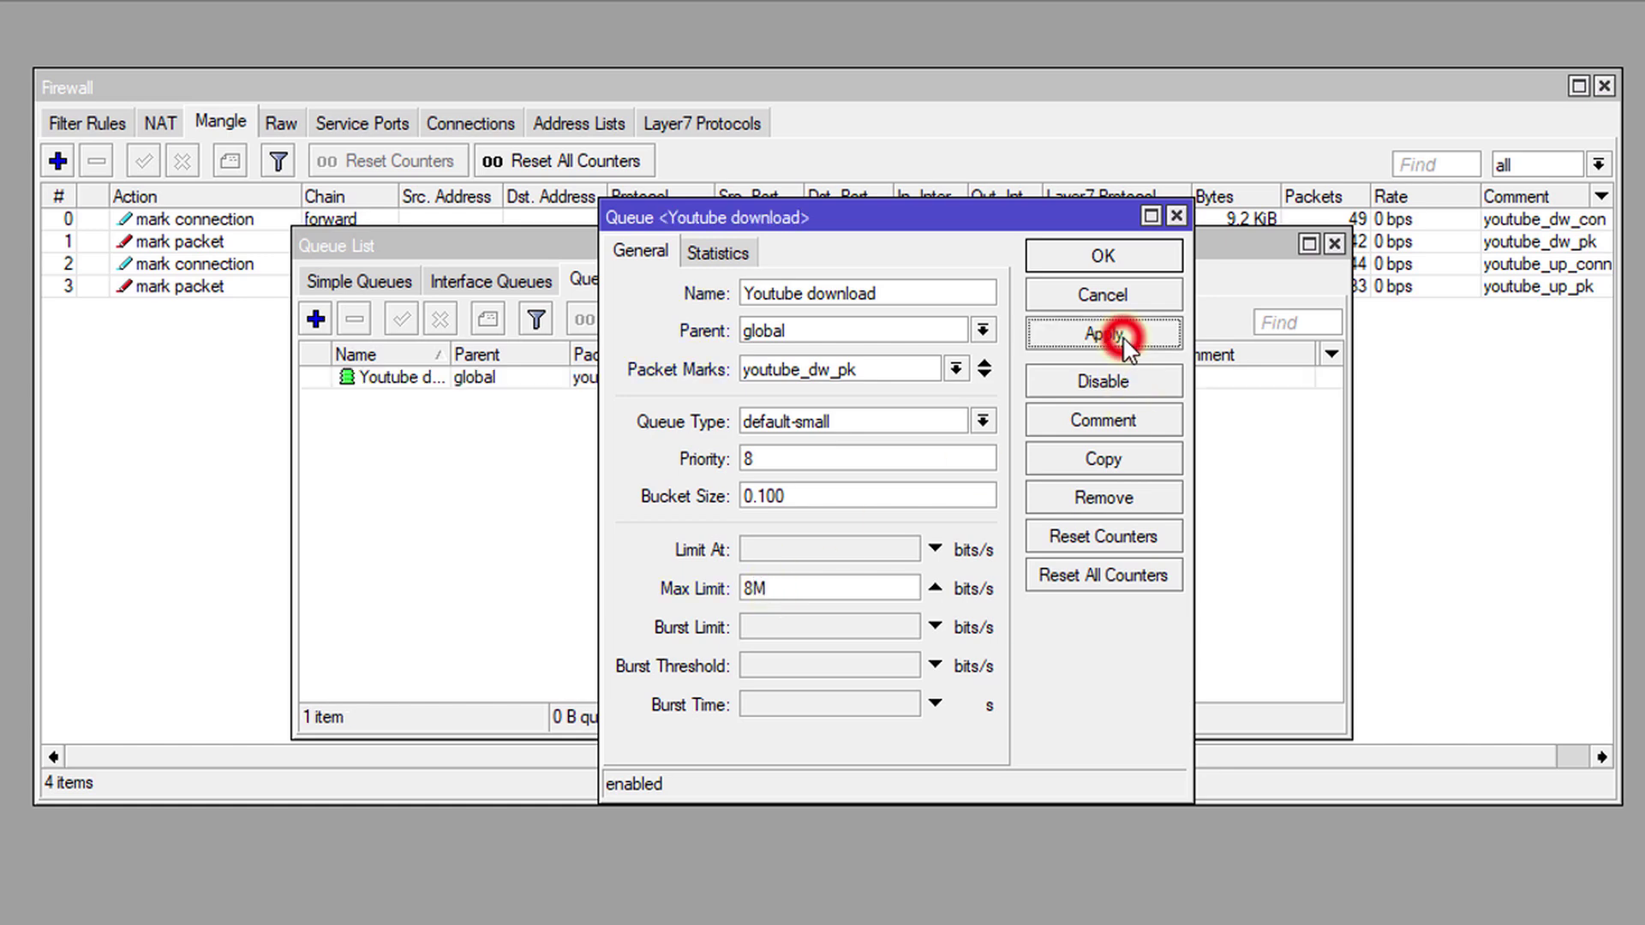
# Step: Close the download queue and start queue 'Youtube Upload' with packet mark youtube_up_pk
pyautogui.click(1055, 256)
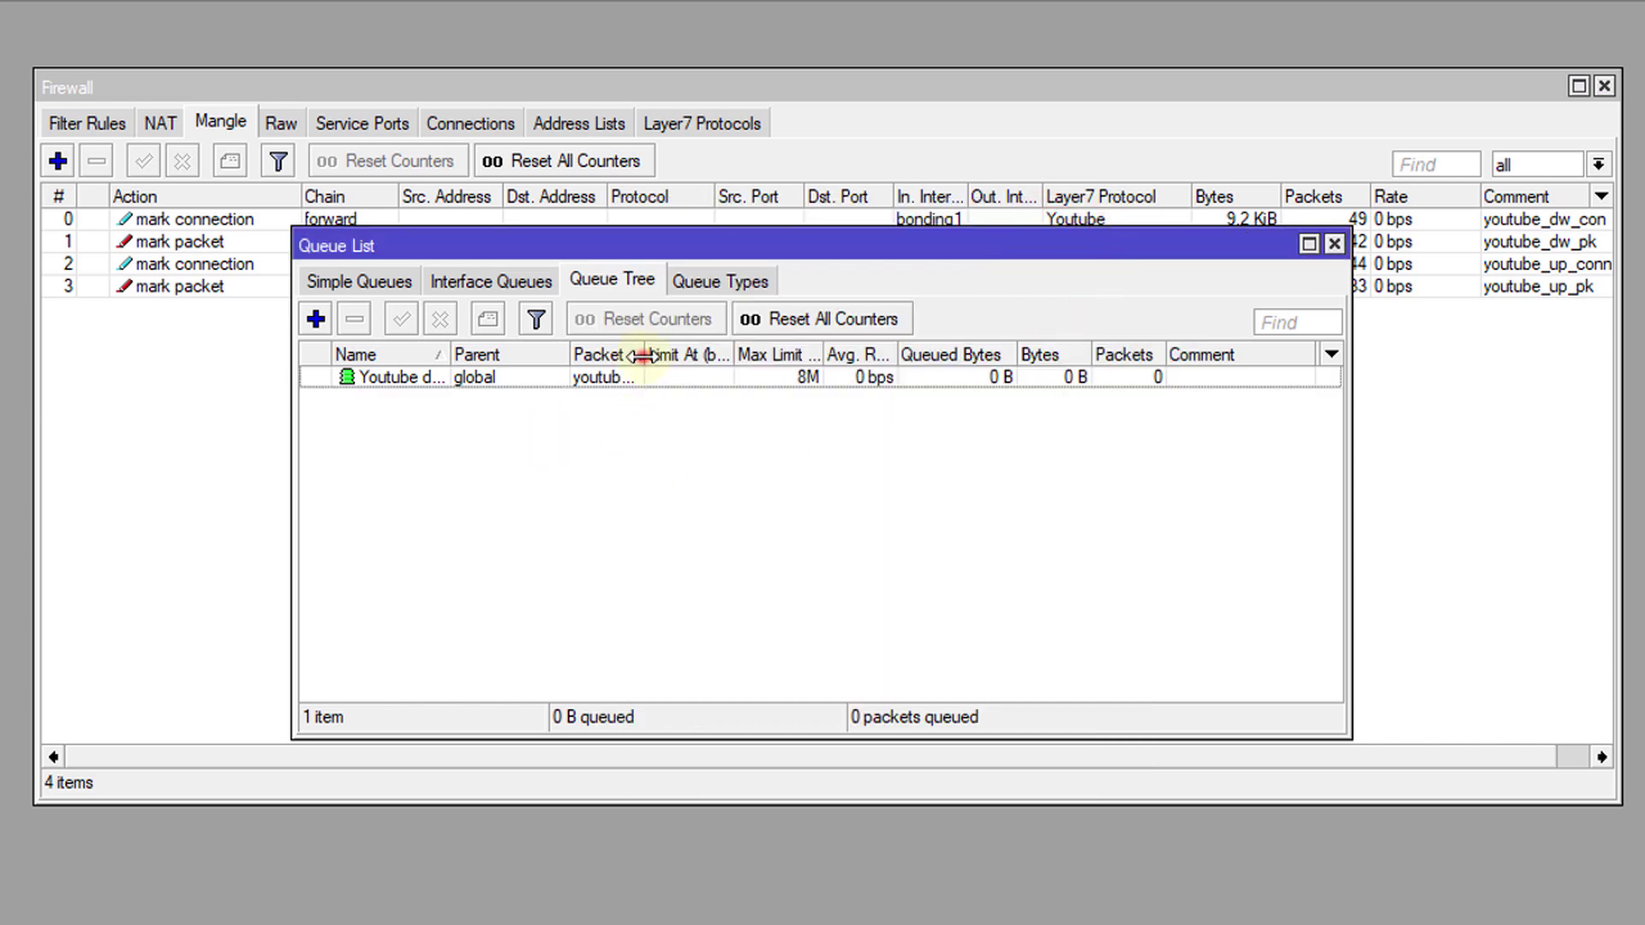
pyautogui.moveTo(645, 354); pyautogui.dragTo(702, 355)
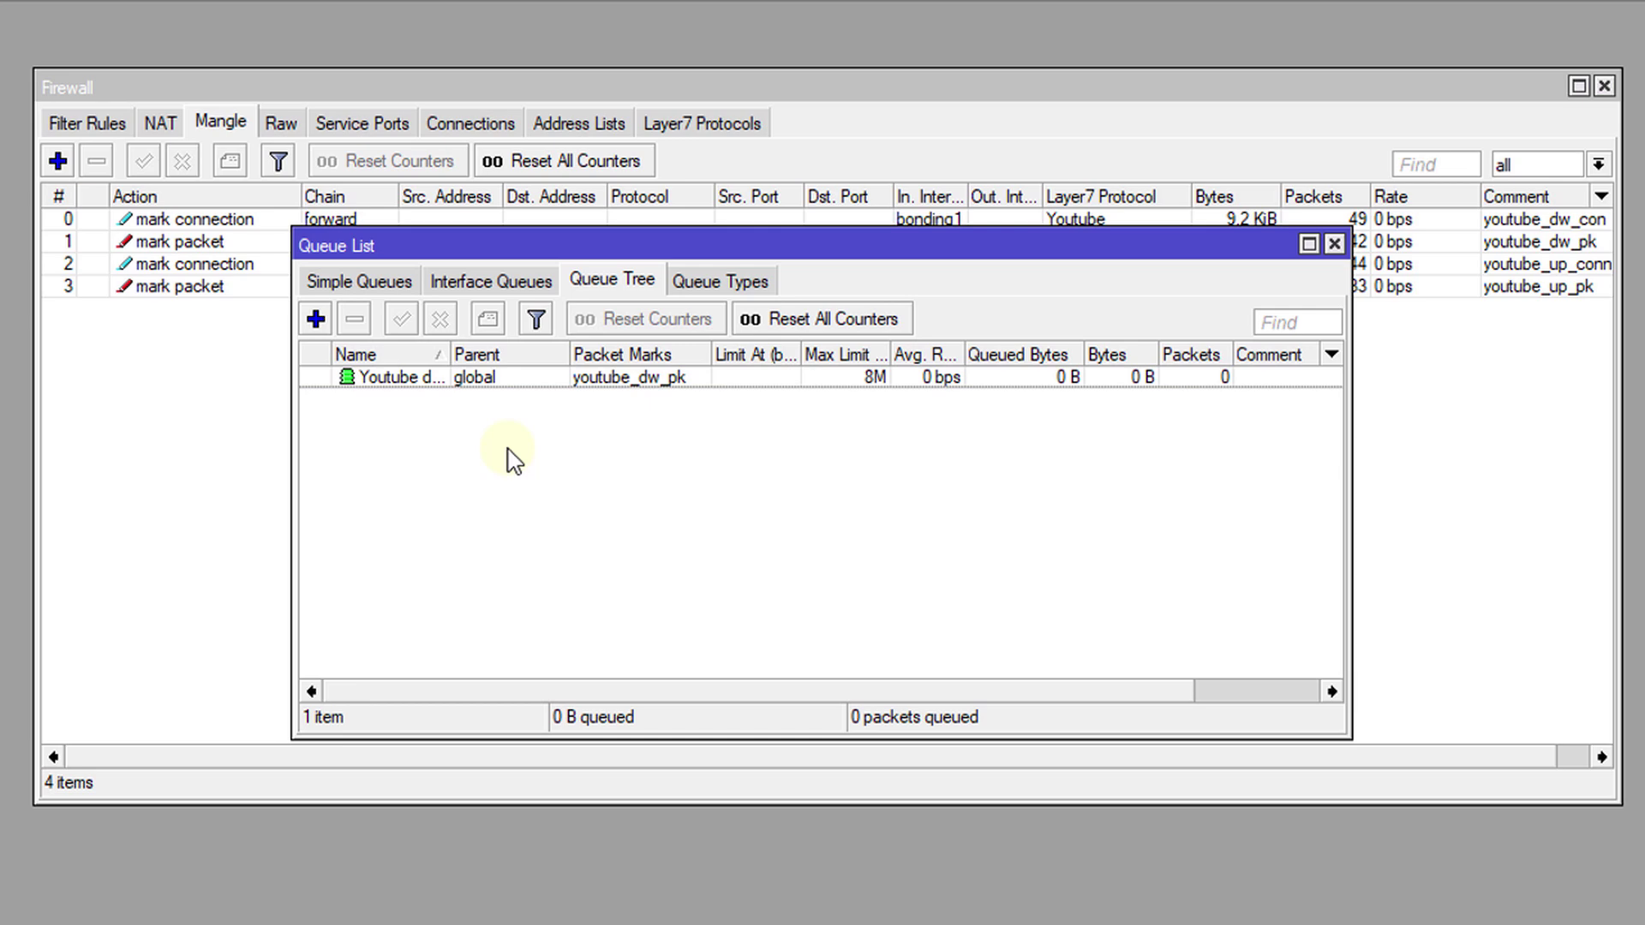
pyautogui.click(319, 320)
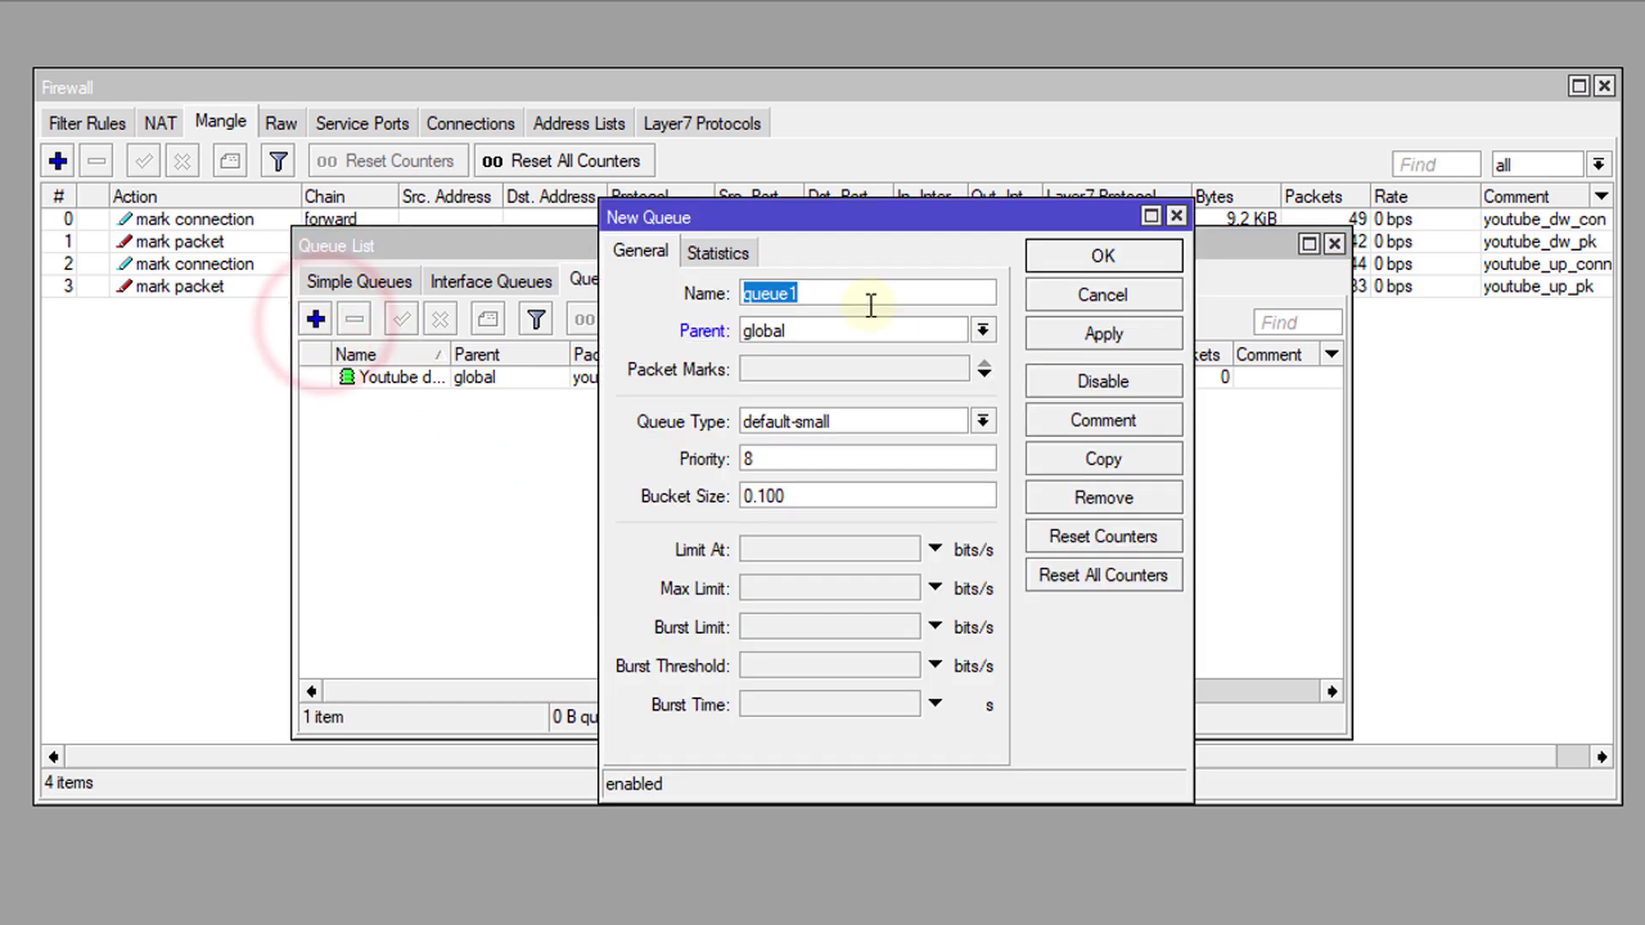
pyautogui.write('Youtube Upload')
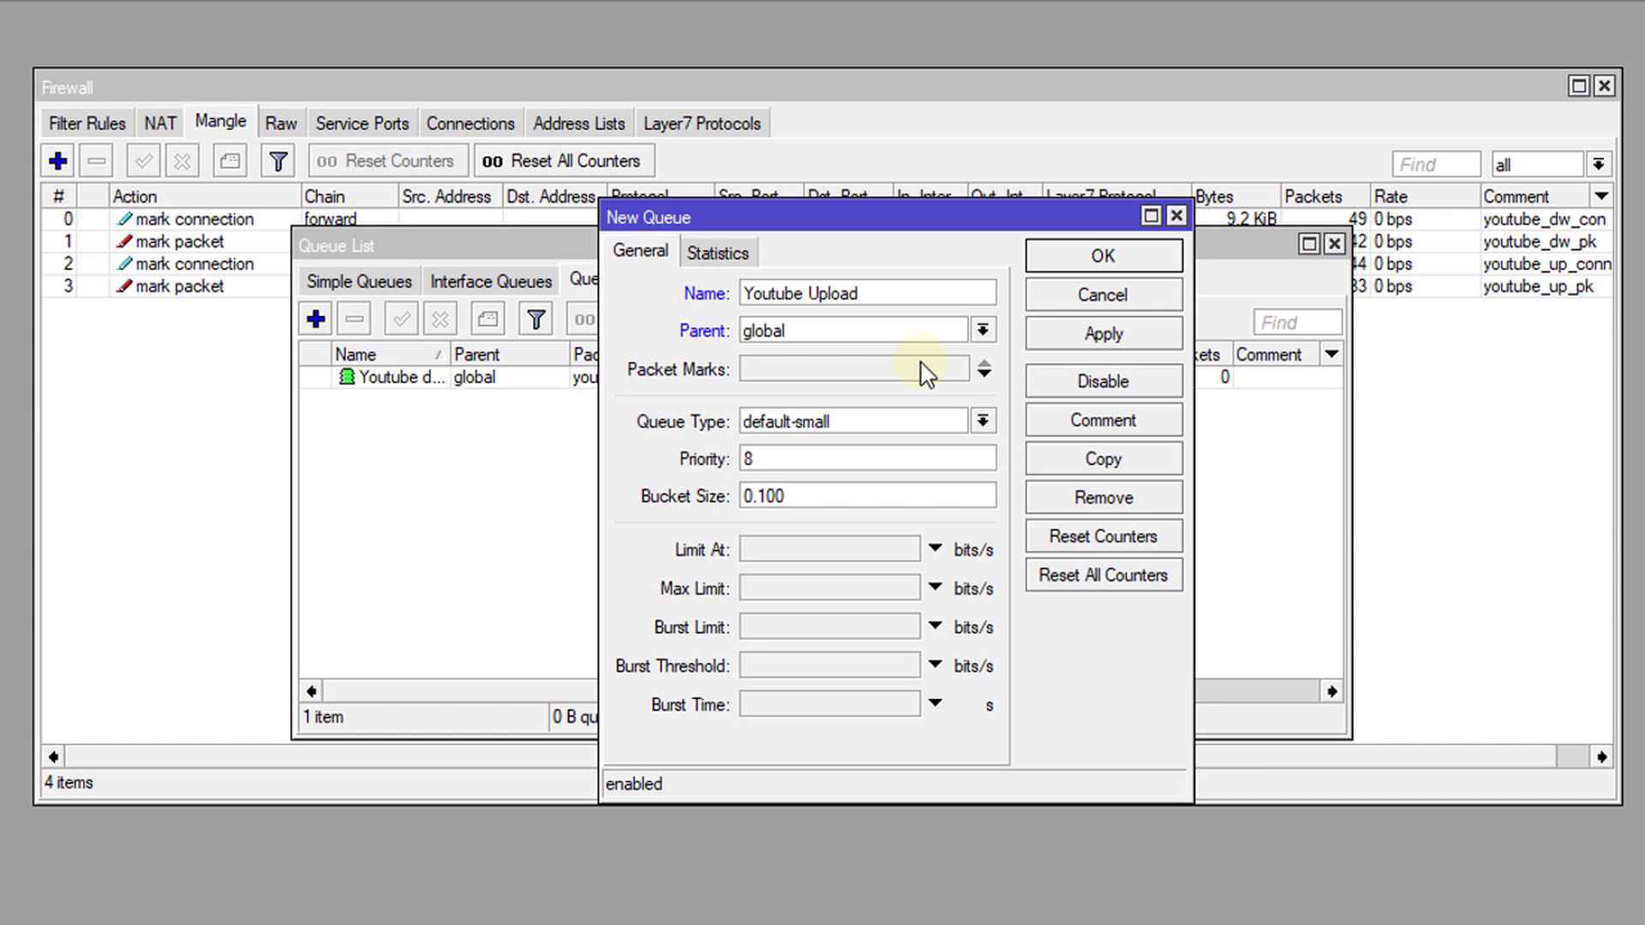
pyautogui.click(818, 368)
pyautogui.click(956, 369)
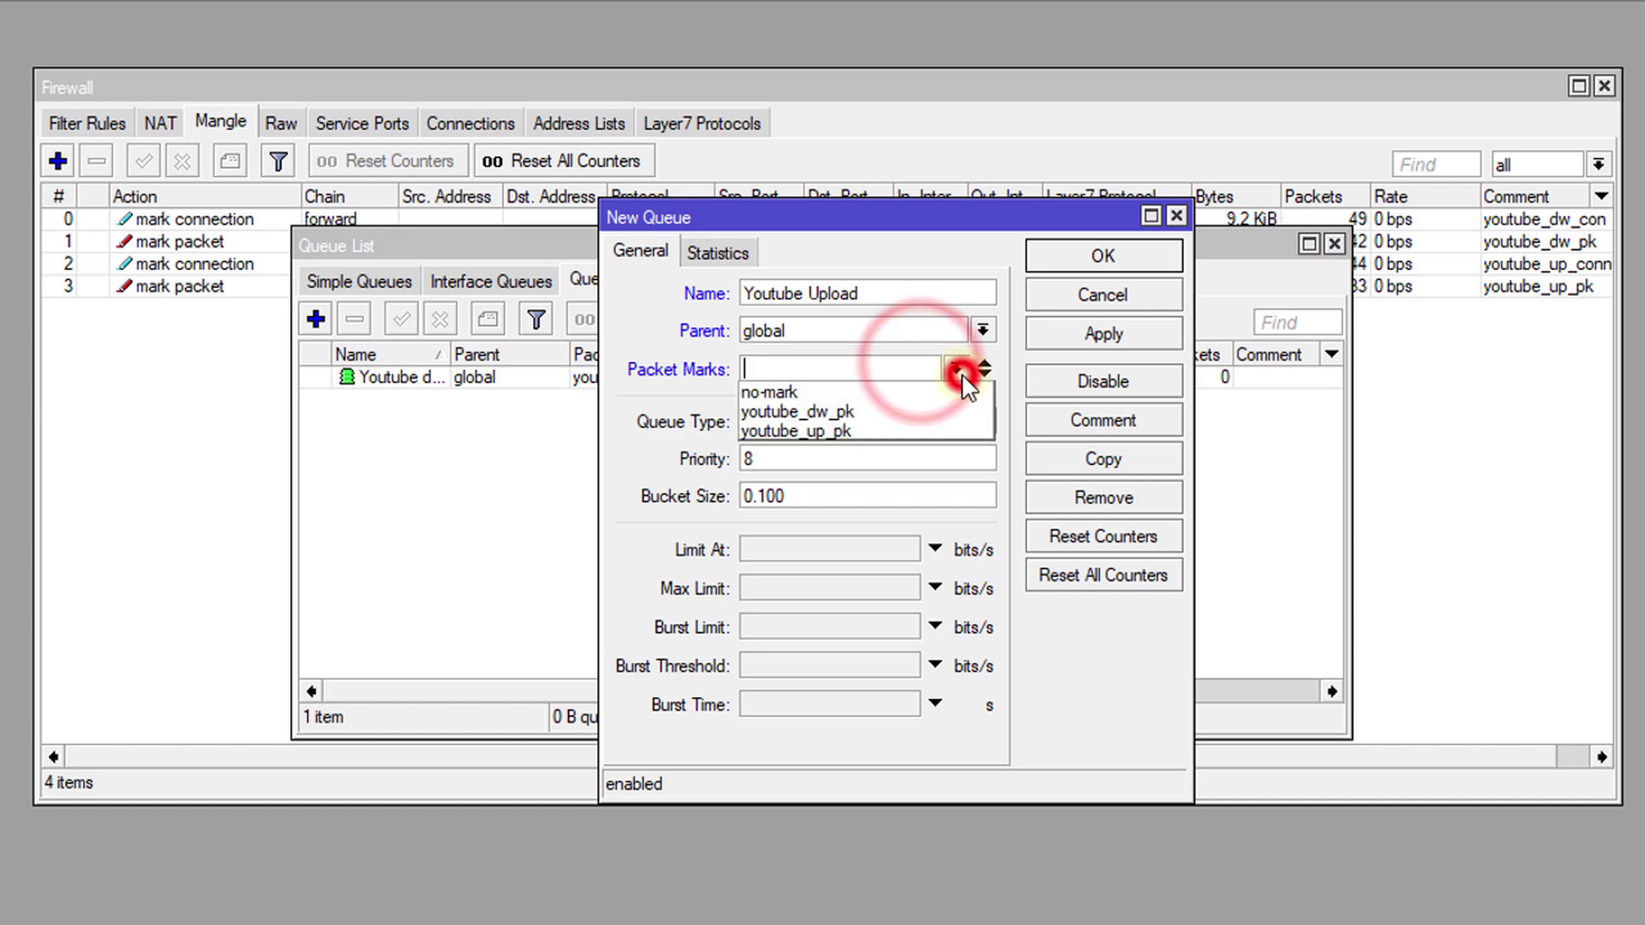
pyautogui.click(887, 428)
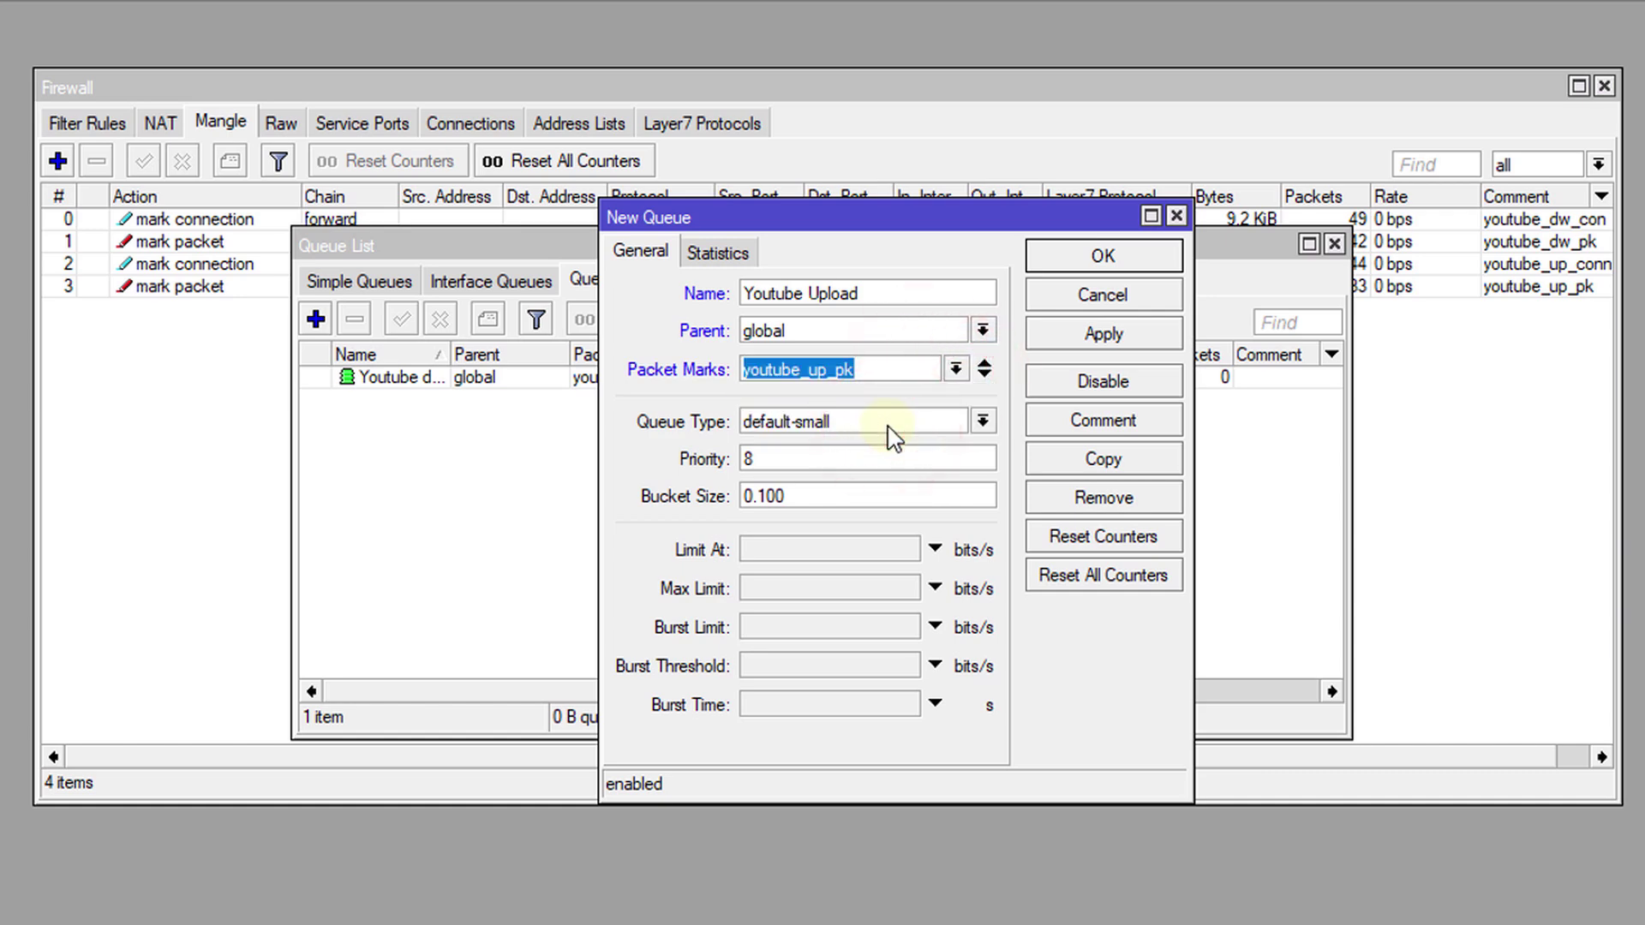
# Step: Give the upload queue max limit 512k and queue type pcq-upload-default, then apply and save
pyautogui.click(760, 586)
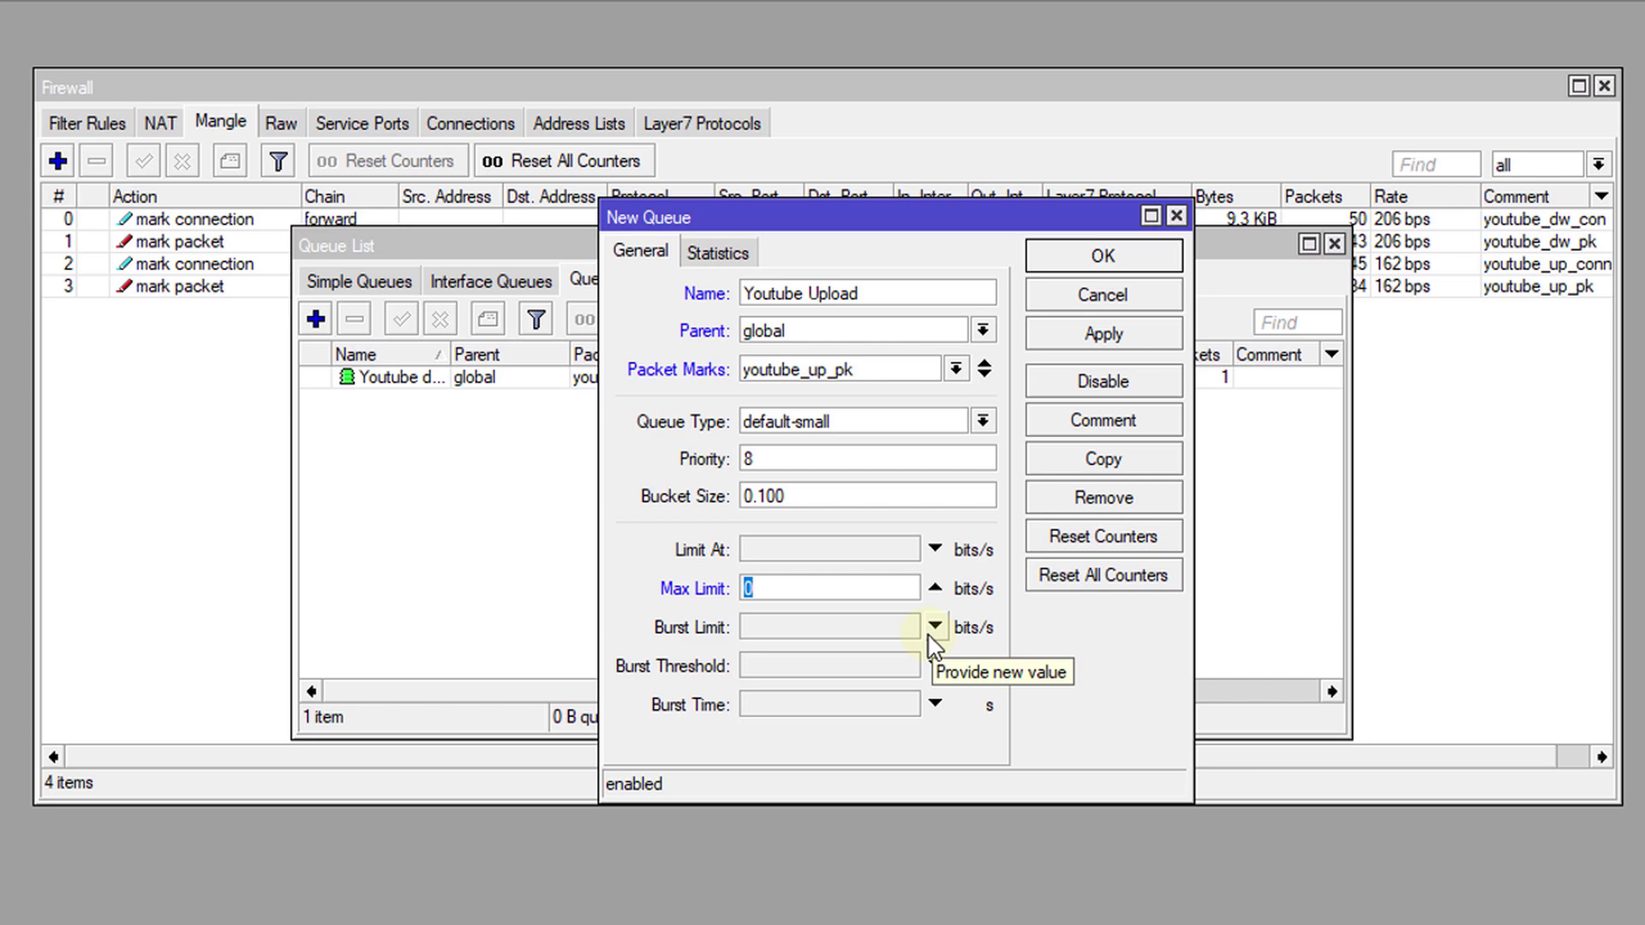
pyautogui.write('512k')
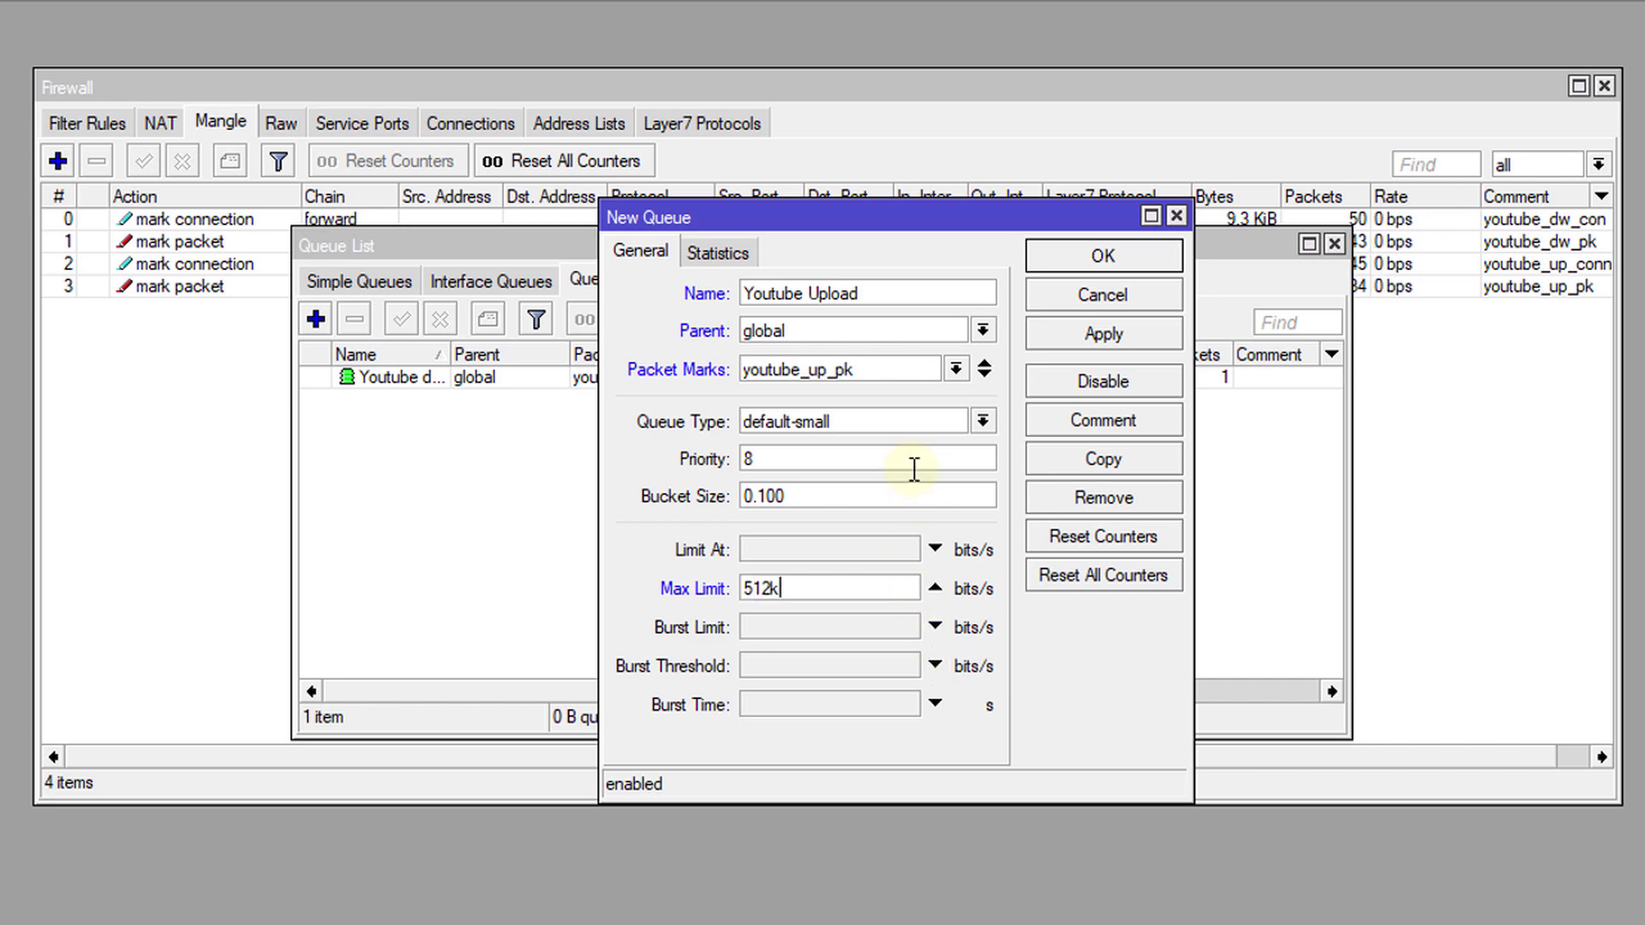
pyautogui.click(917, 420)
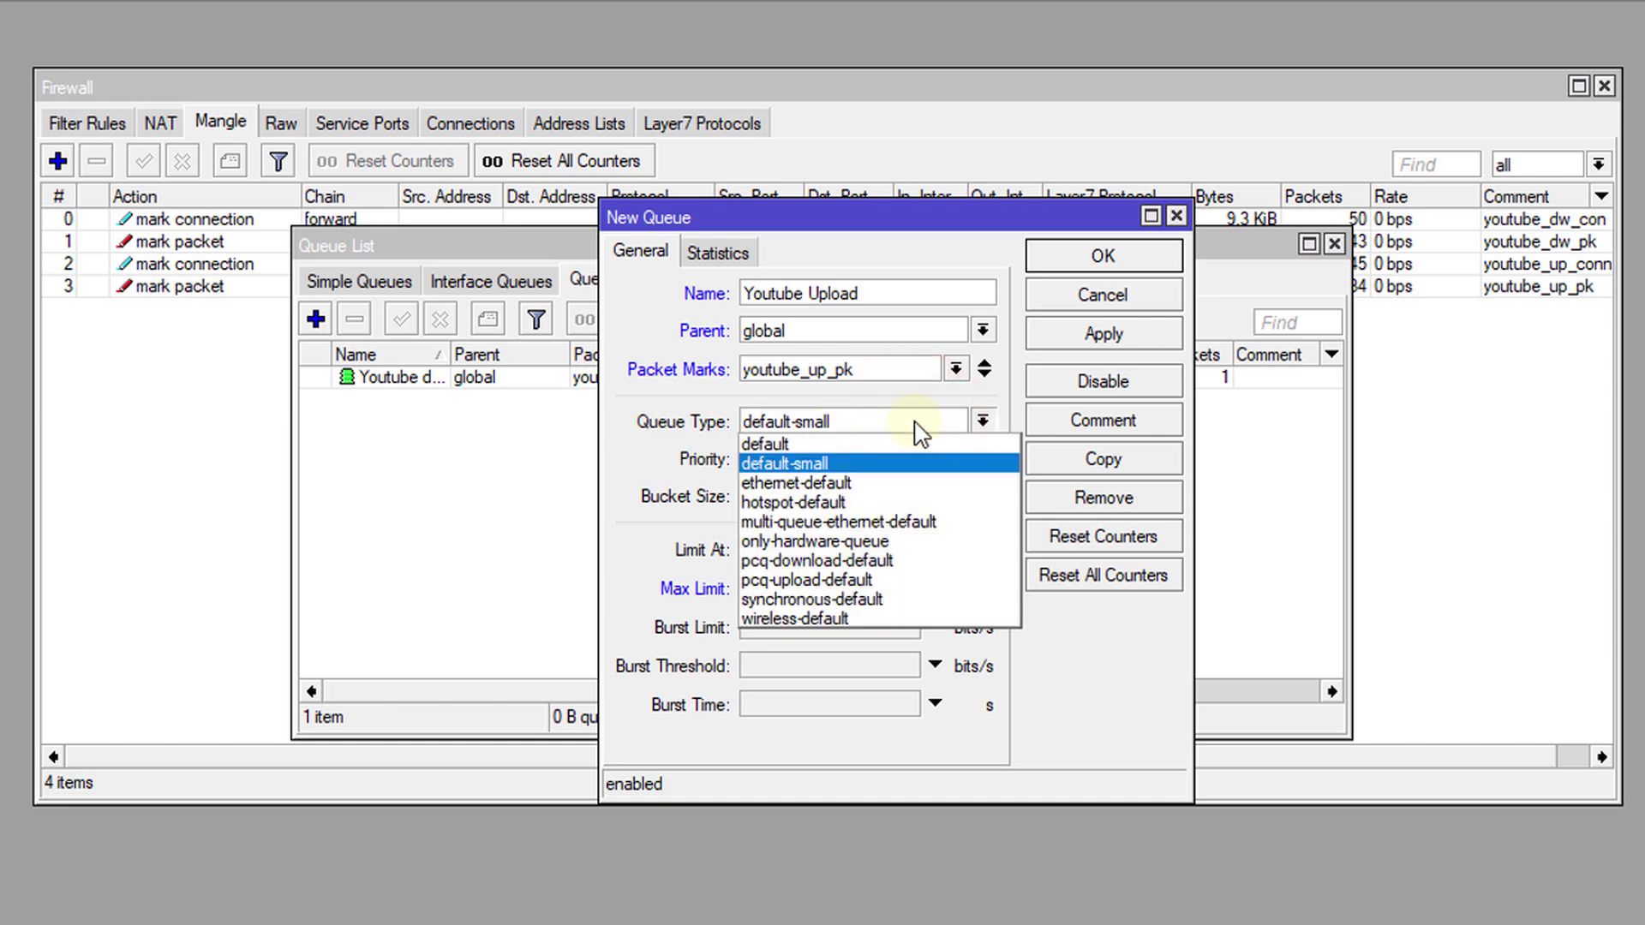
pyautogui.click(881, 579)
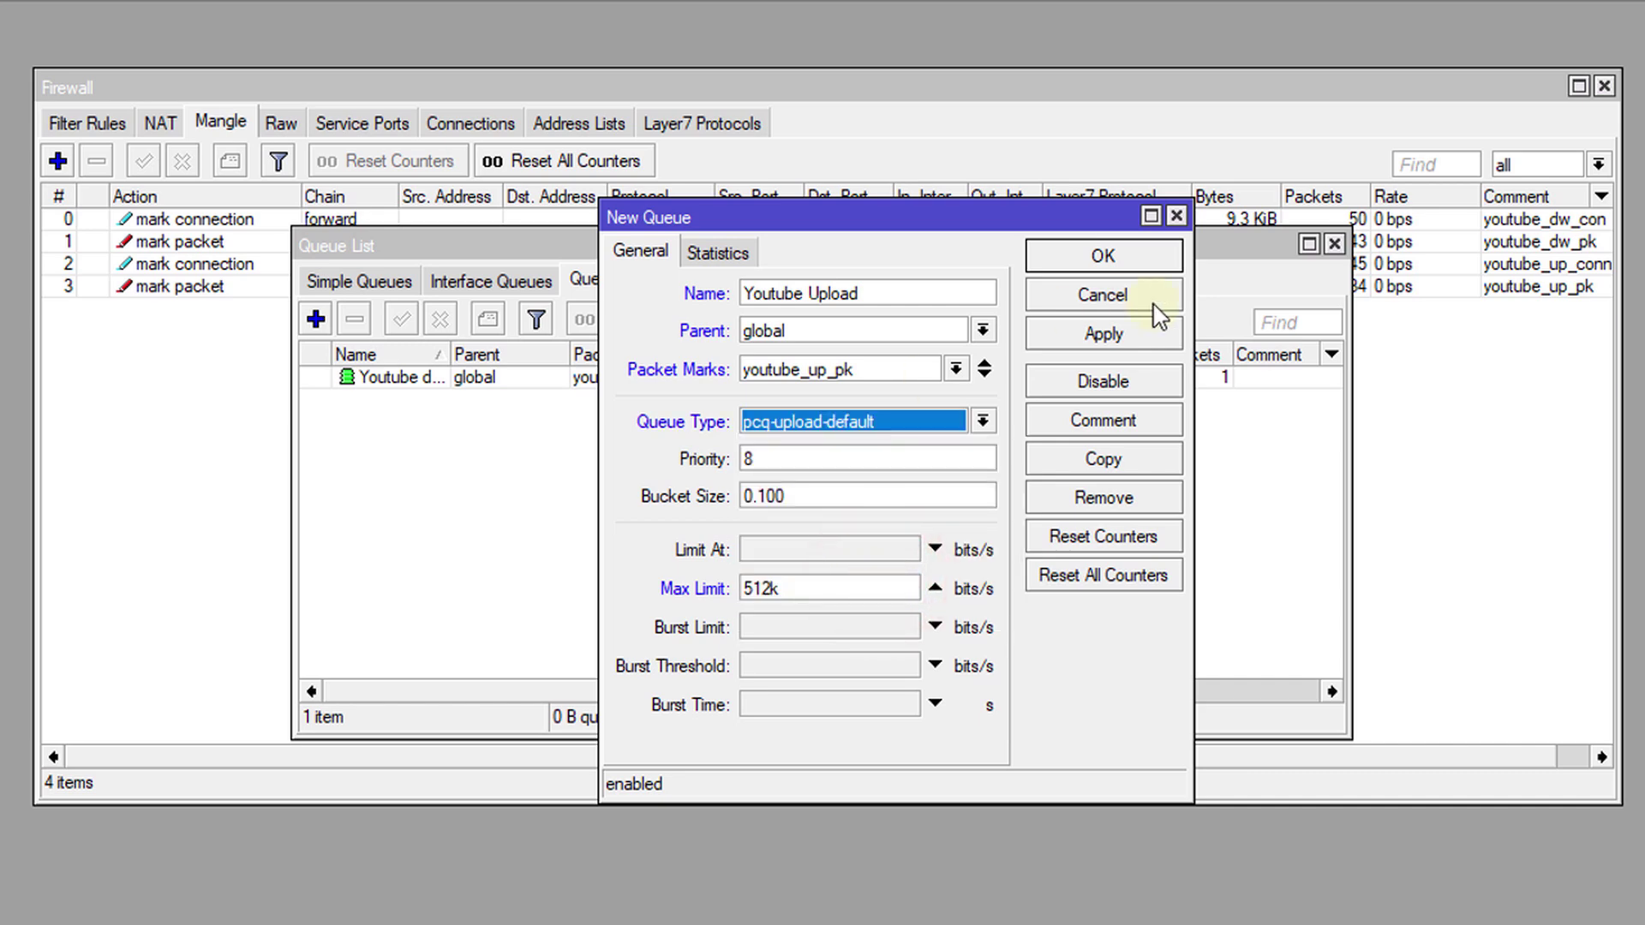
pyautogui.click(750, 460)
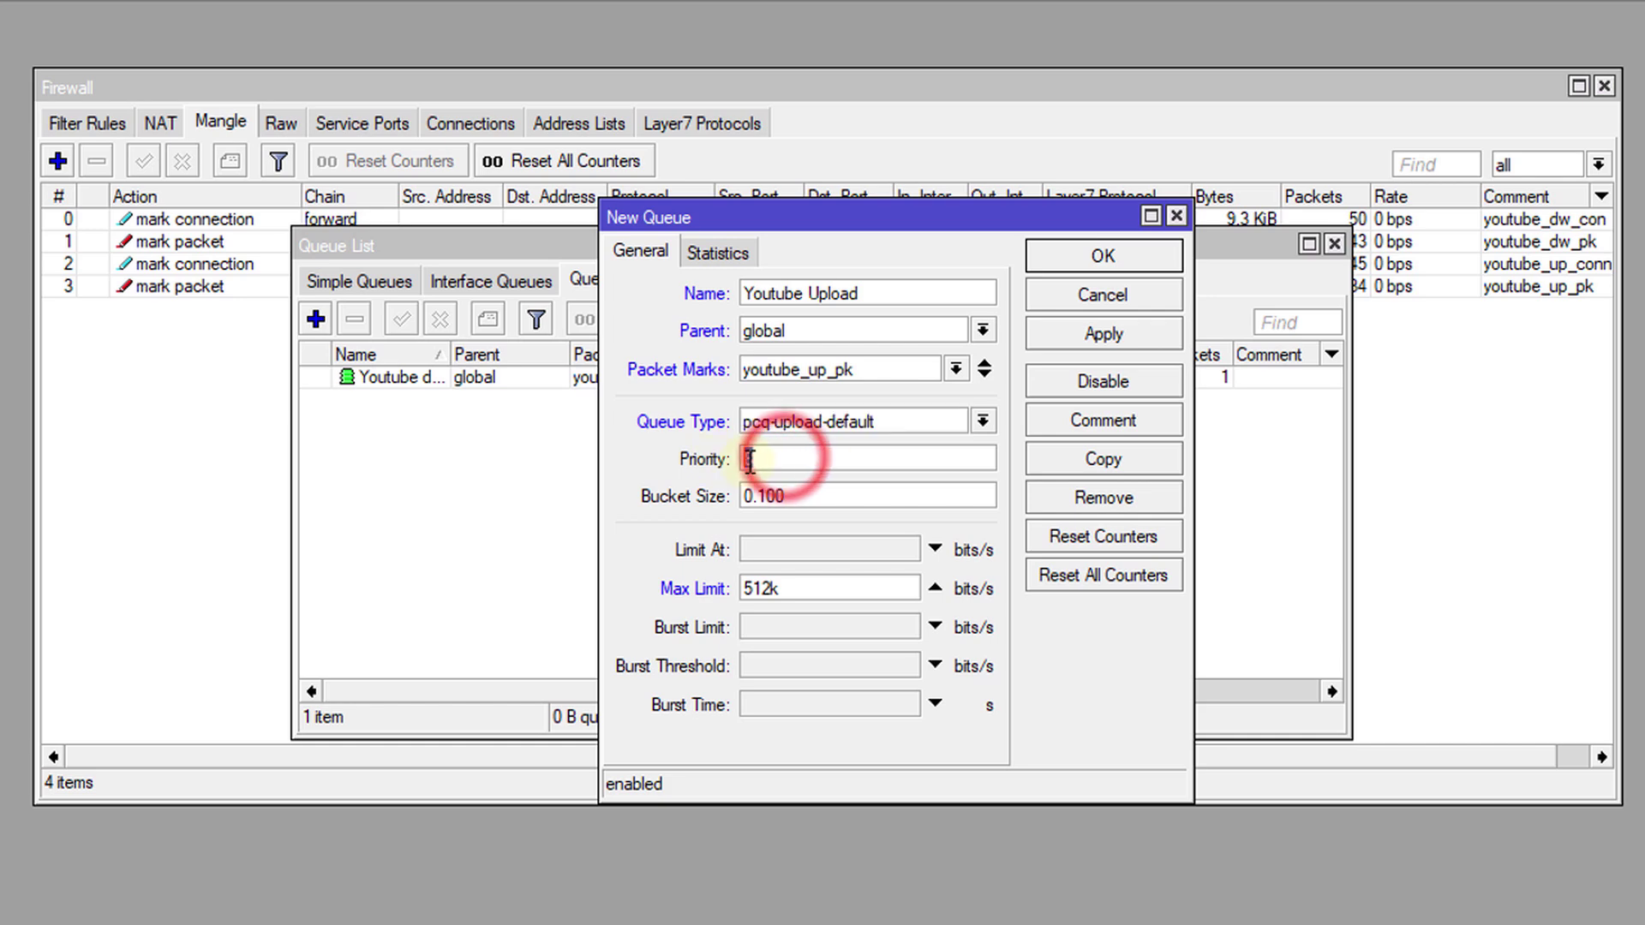
pyautogui.doubleClick(754, 466)
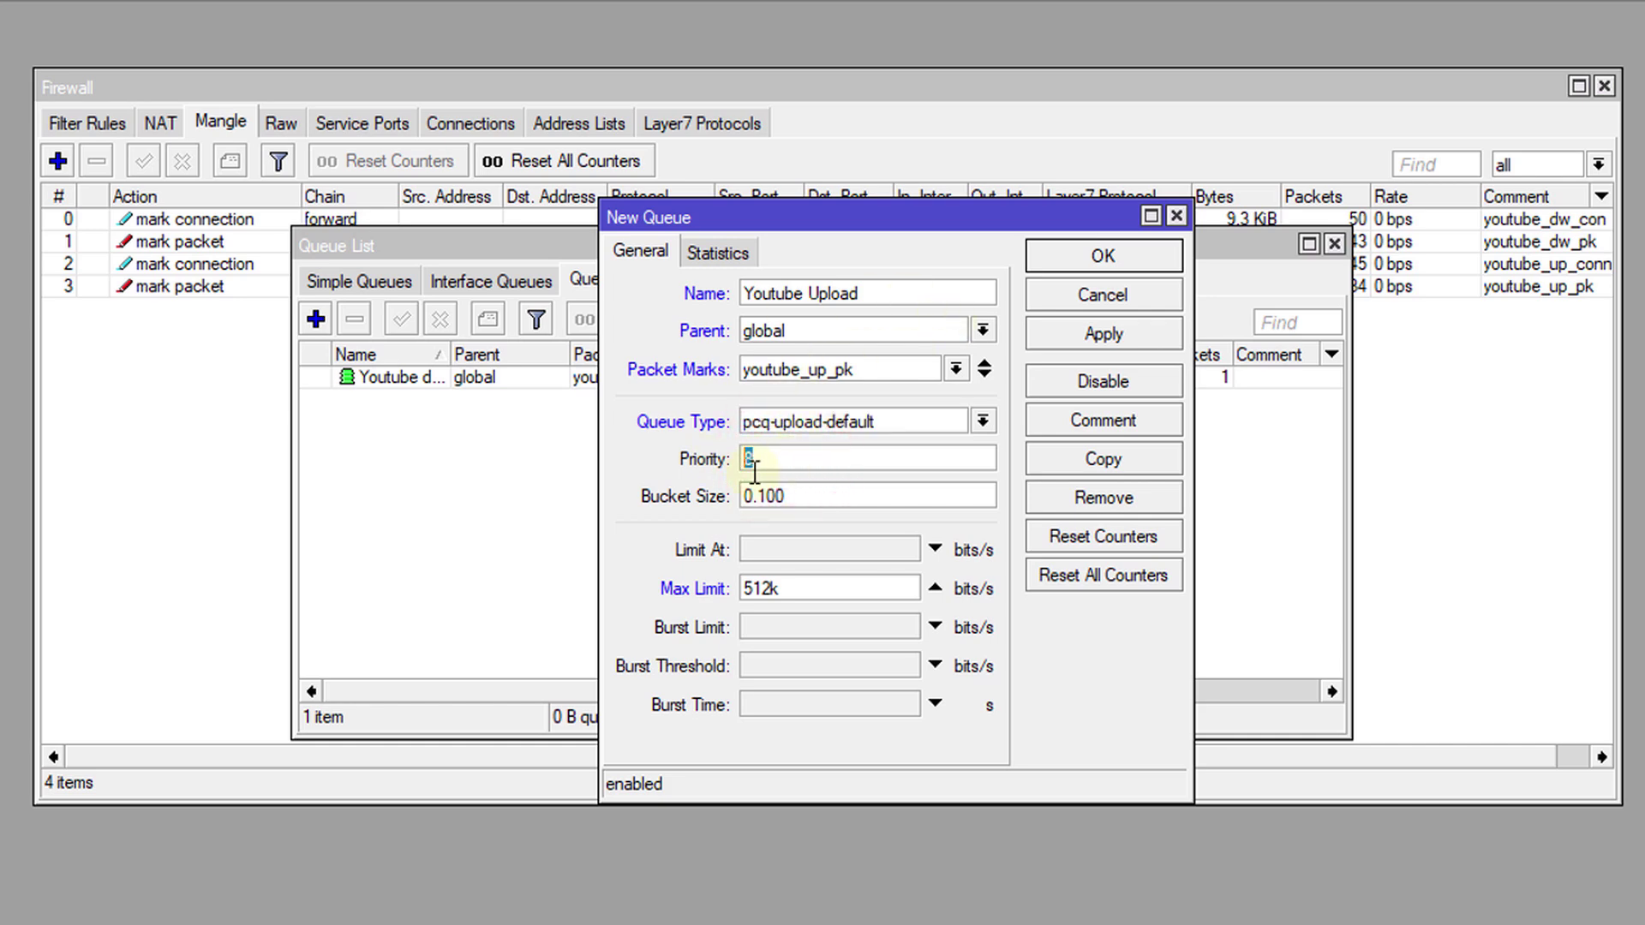
pyautogui.click(1063, 336)
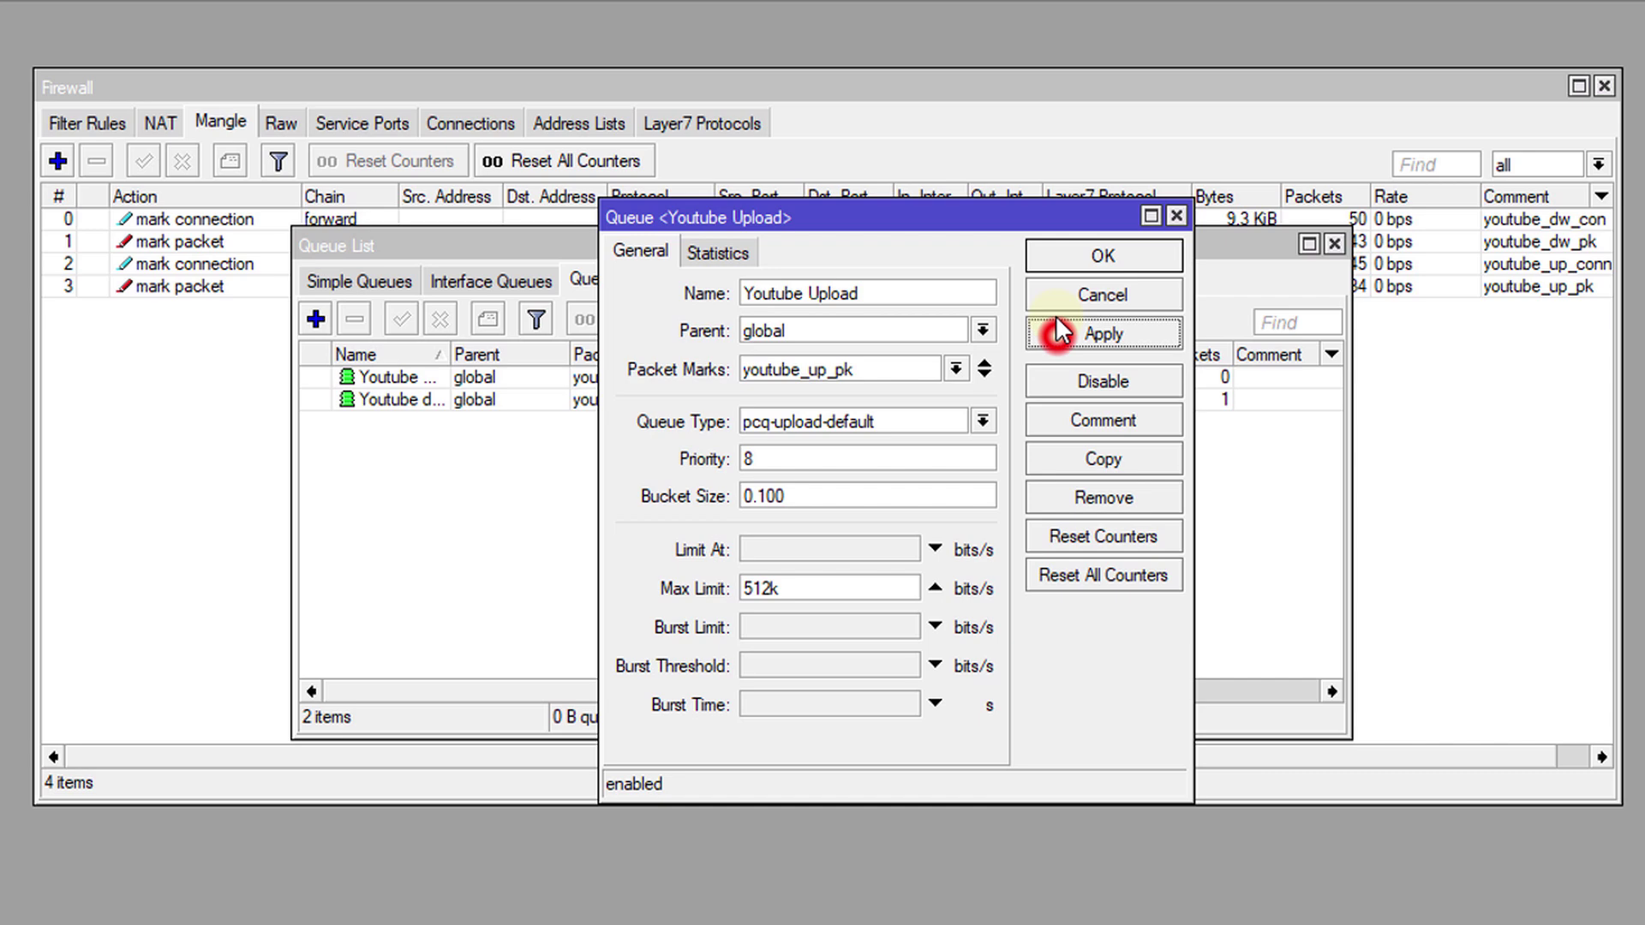
pyautogui.click(1065, 256)
# Step: Reopen the Youtube Upload queue to check its settings, then close it
pyautogui.click(519, 374)
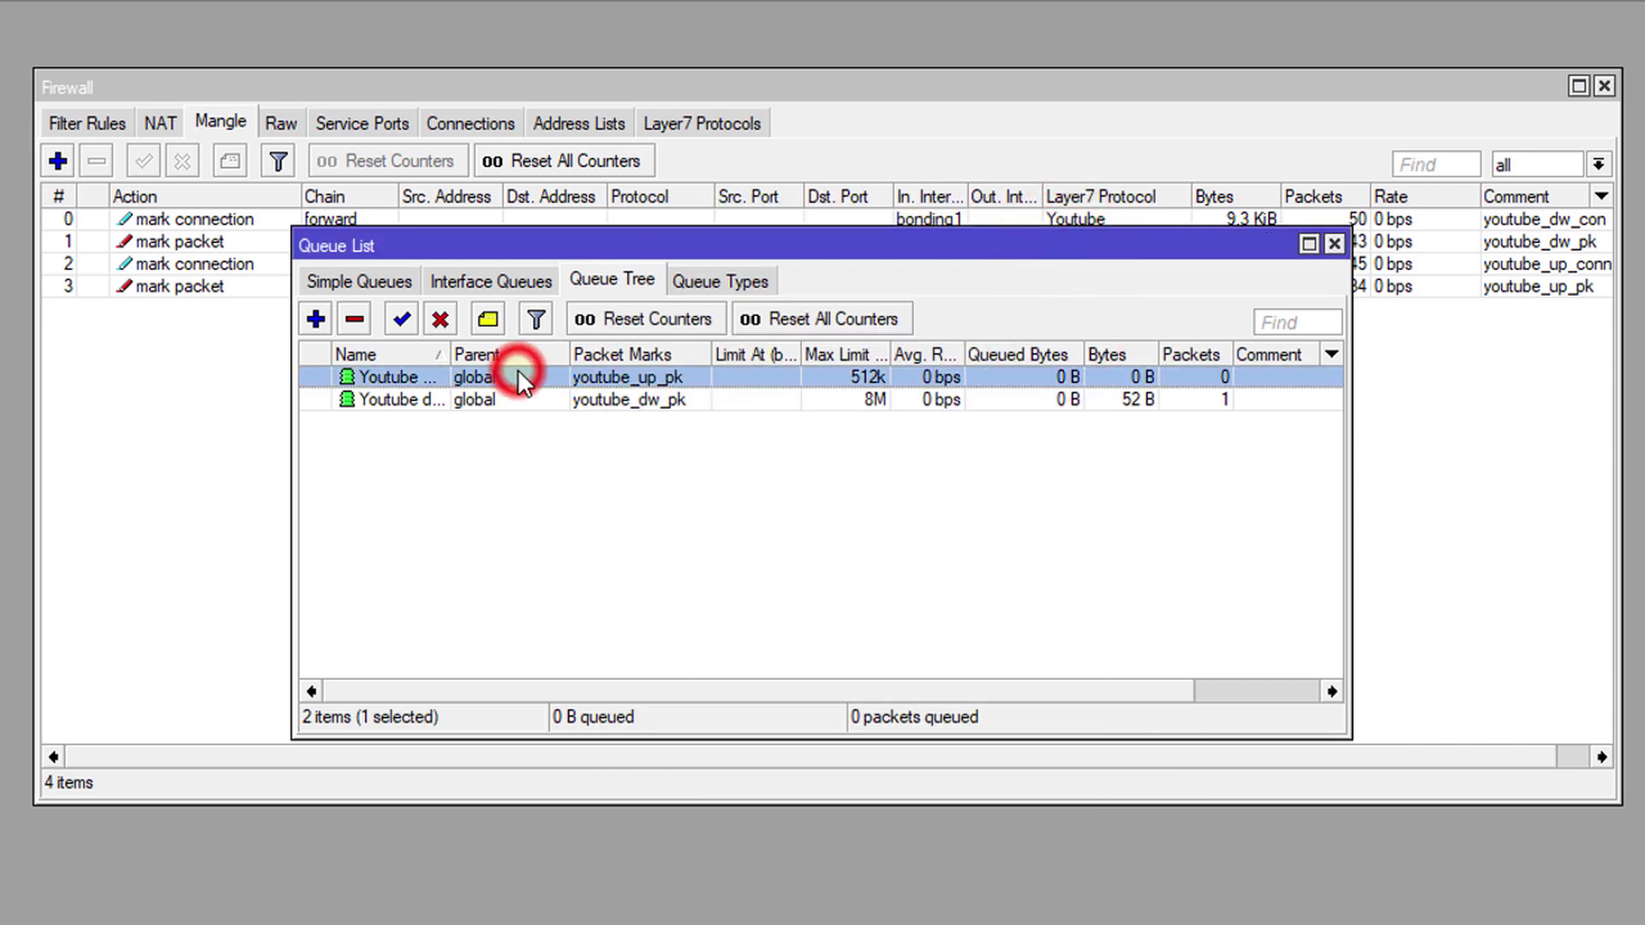
pyautogui.doubleClick(521, 381)
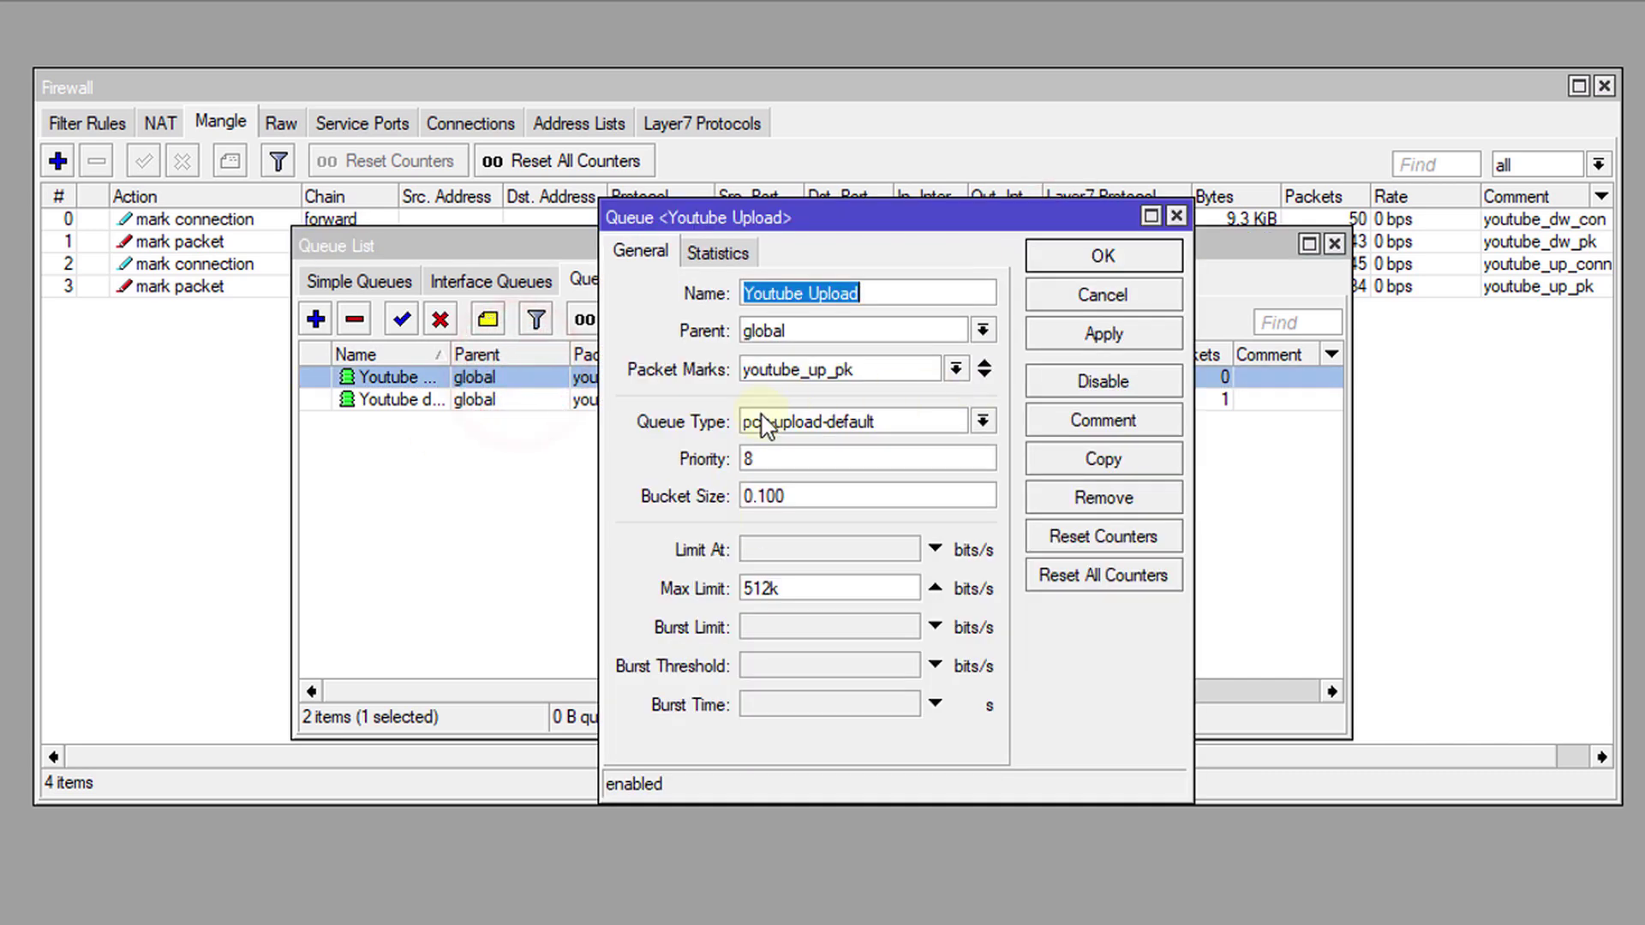
pyautogui.click(1101, 256)
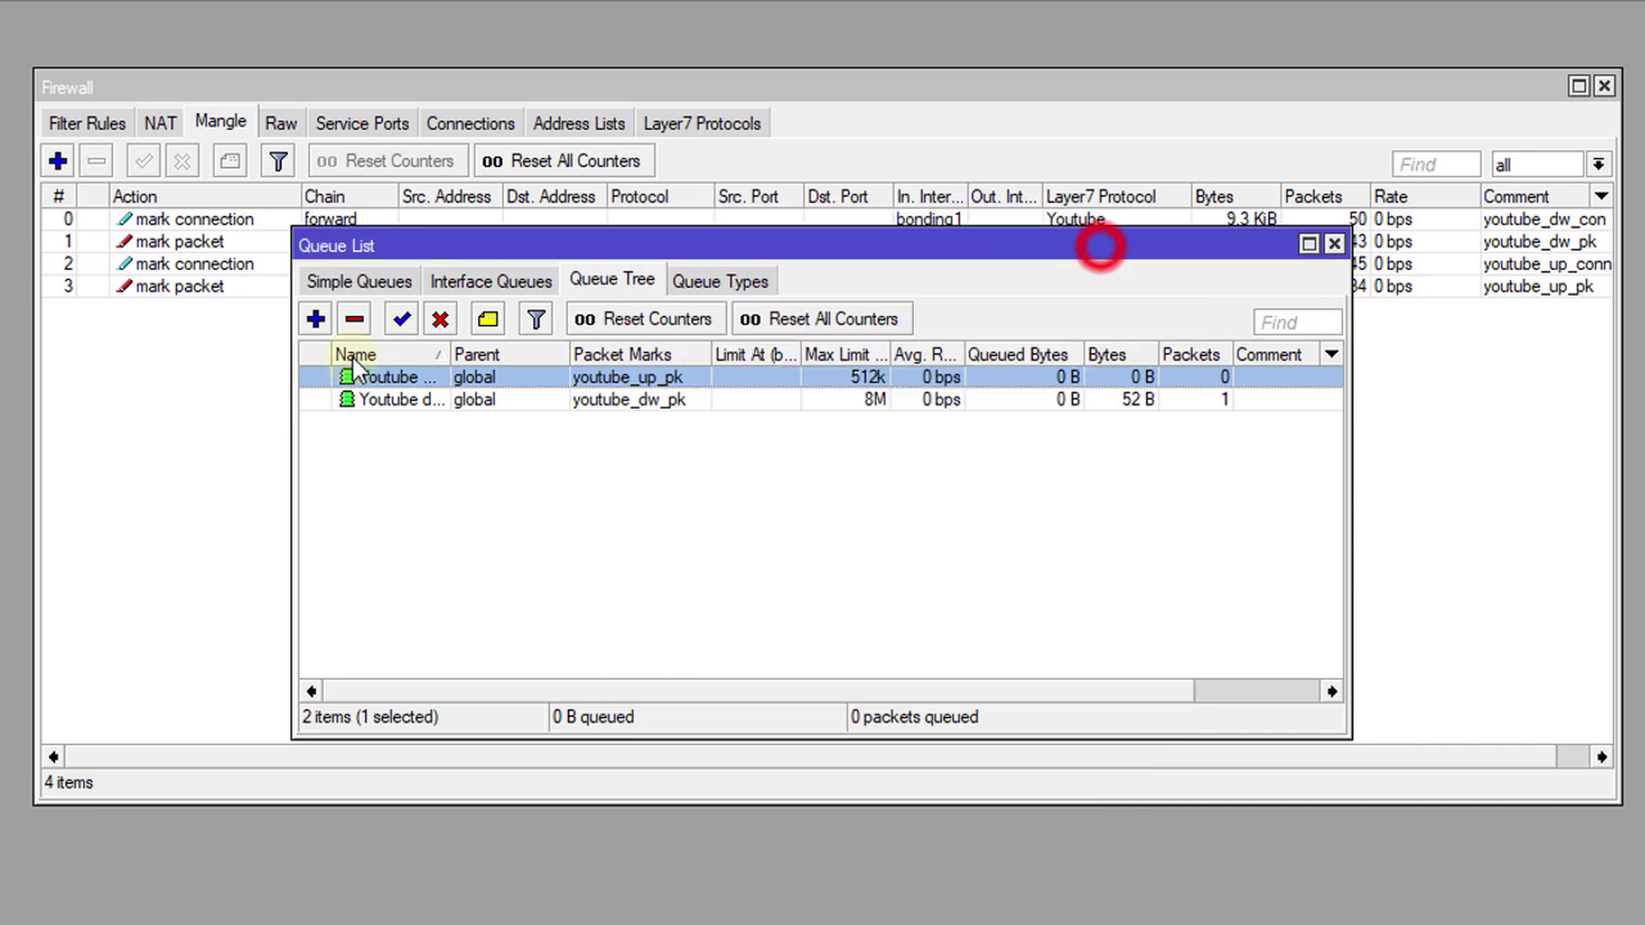
# Step: Set the download queue to pcq-download-default, rename it 'Youtube Download', and widen the Name column
pyautogui.doubleClick(387, 399)
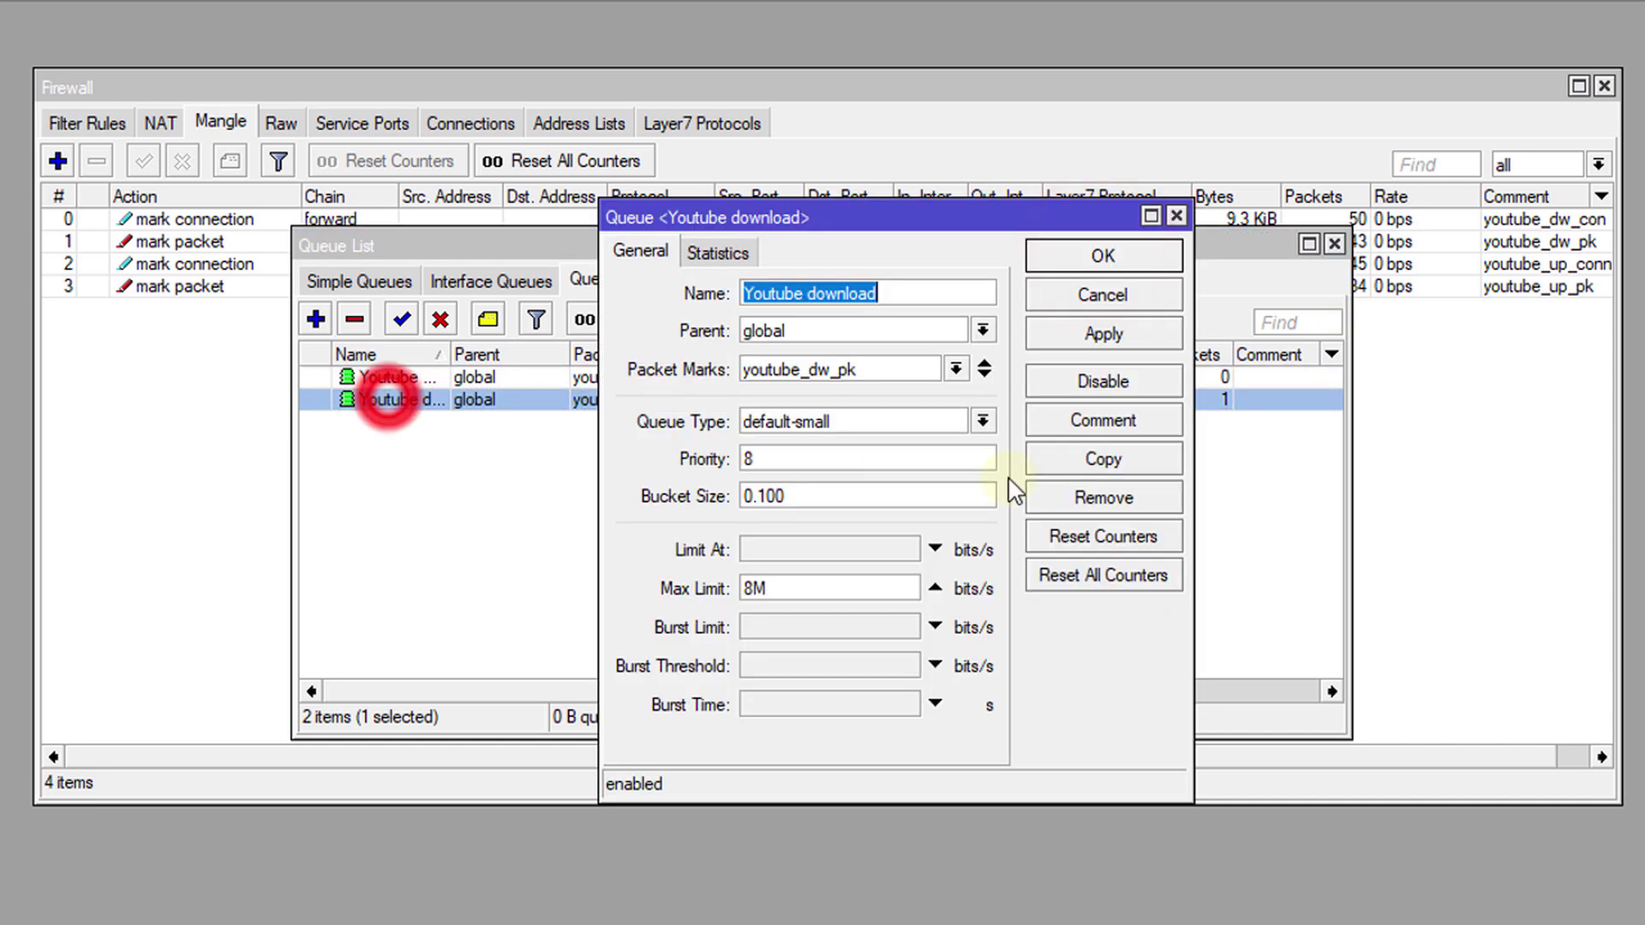
pyautogui.click(874, 421)
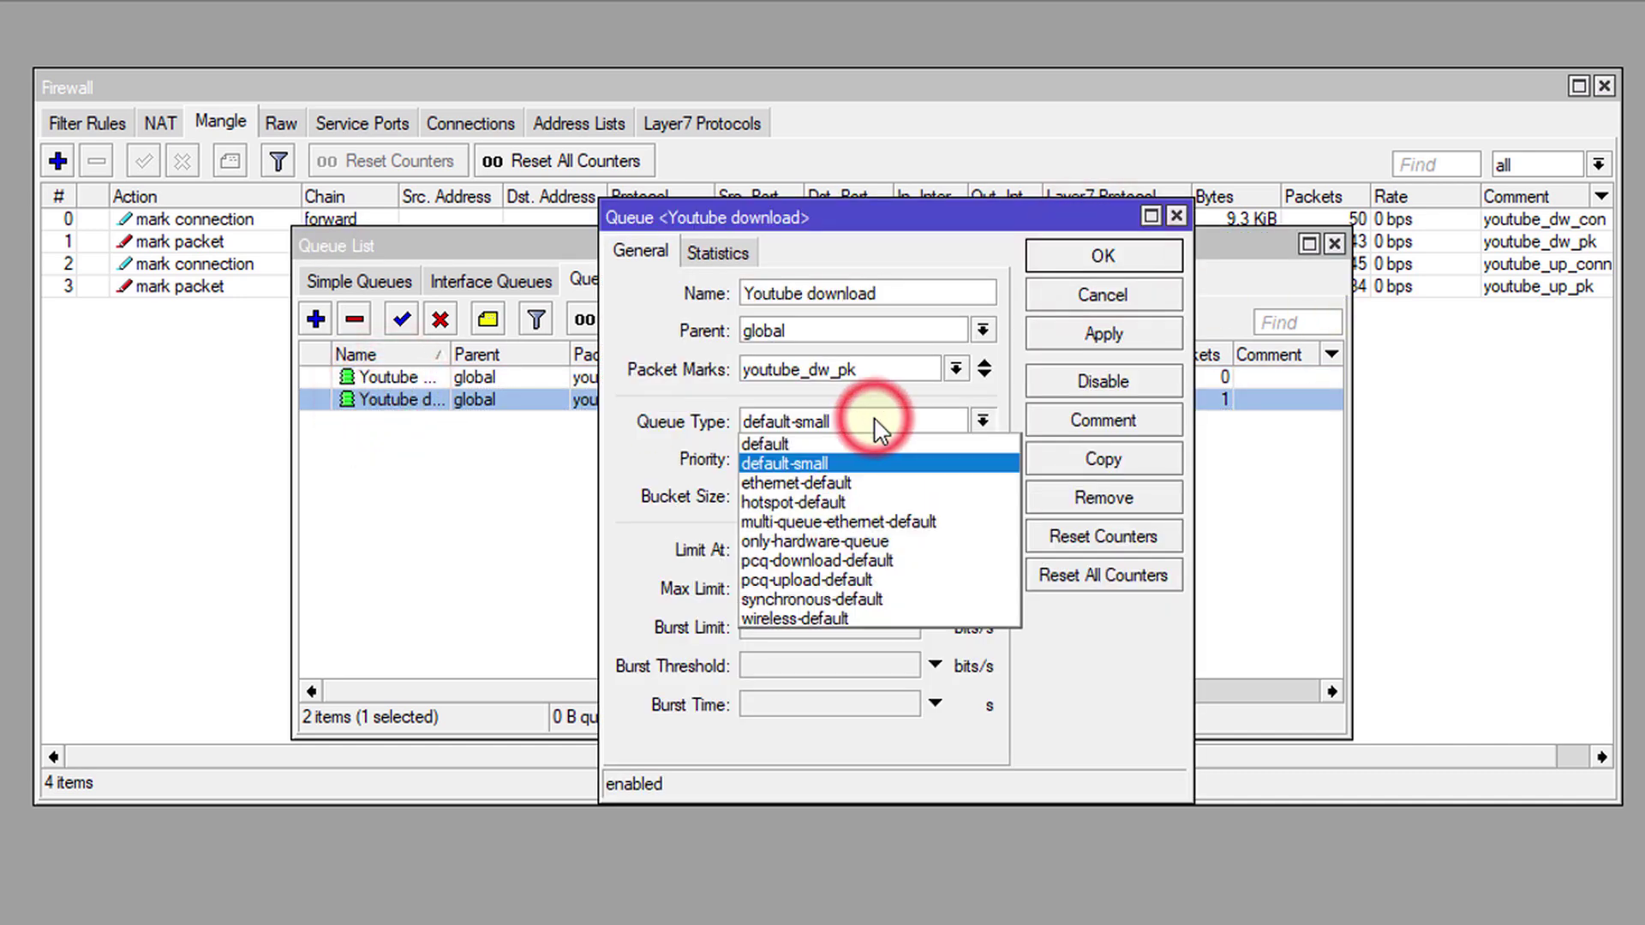
pyautogui.click(892, 560)
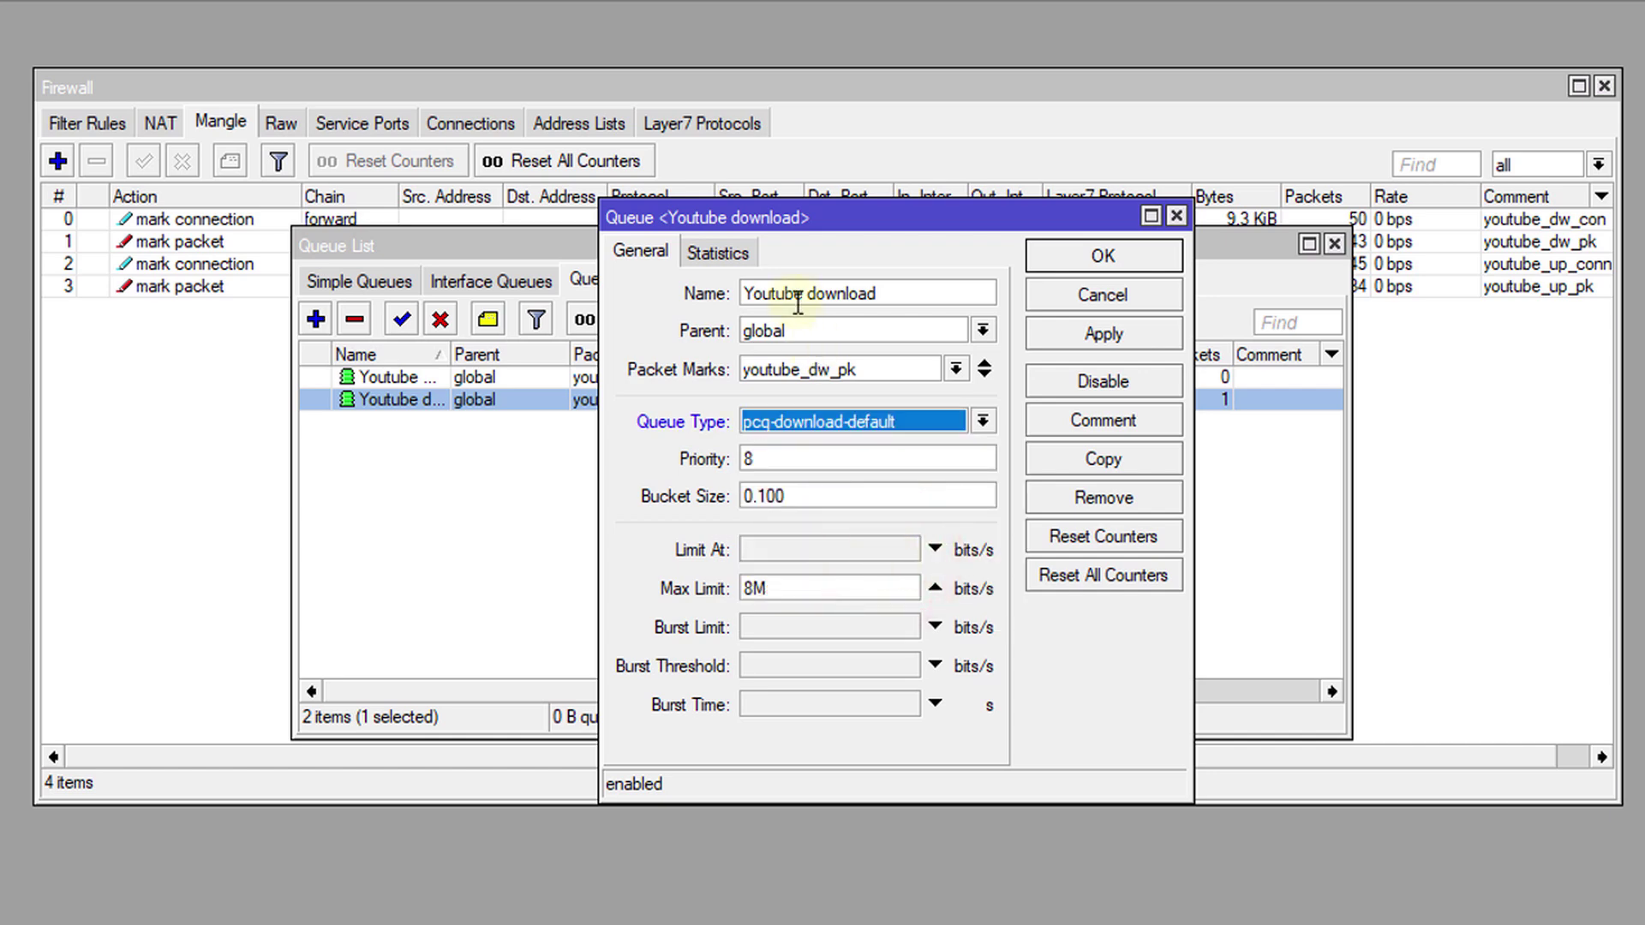
pyautogui.moveTo(807, 294); pyautogui.dragTo(817, 295)
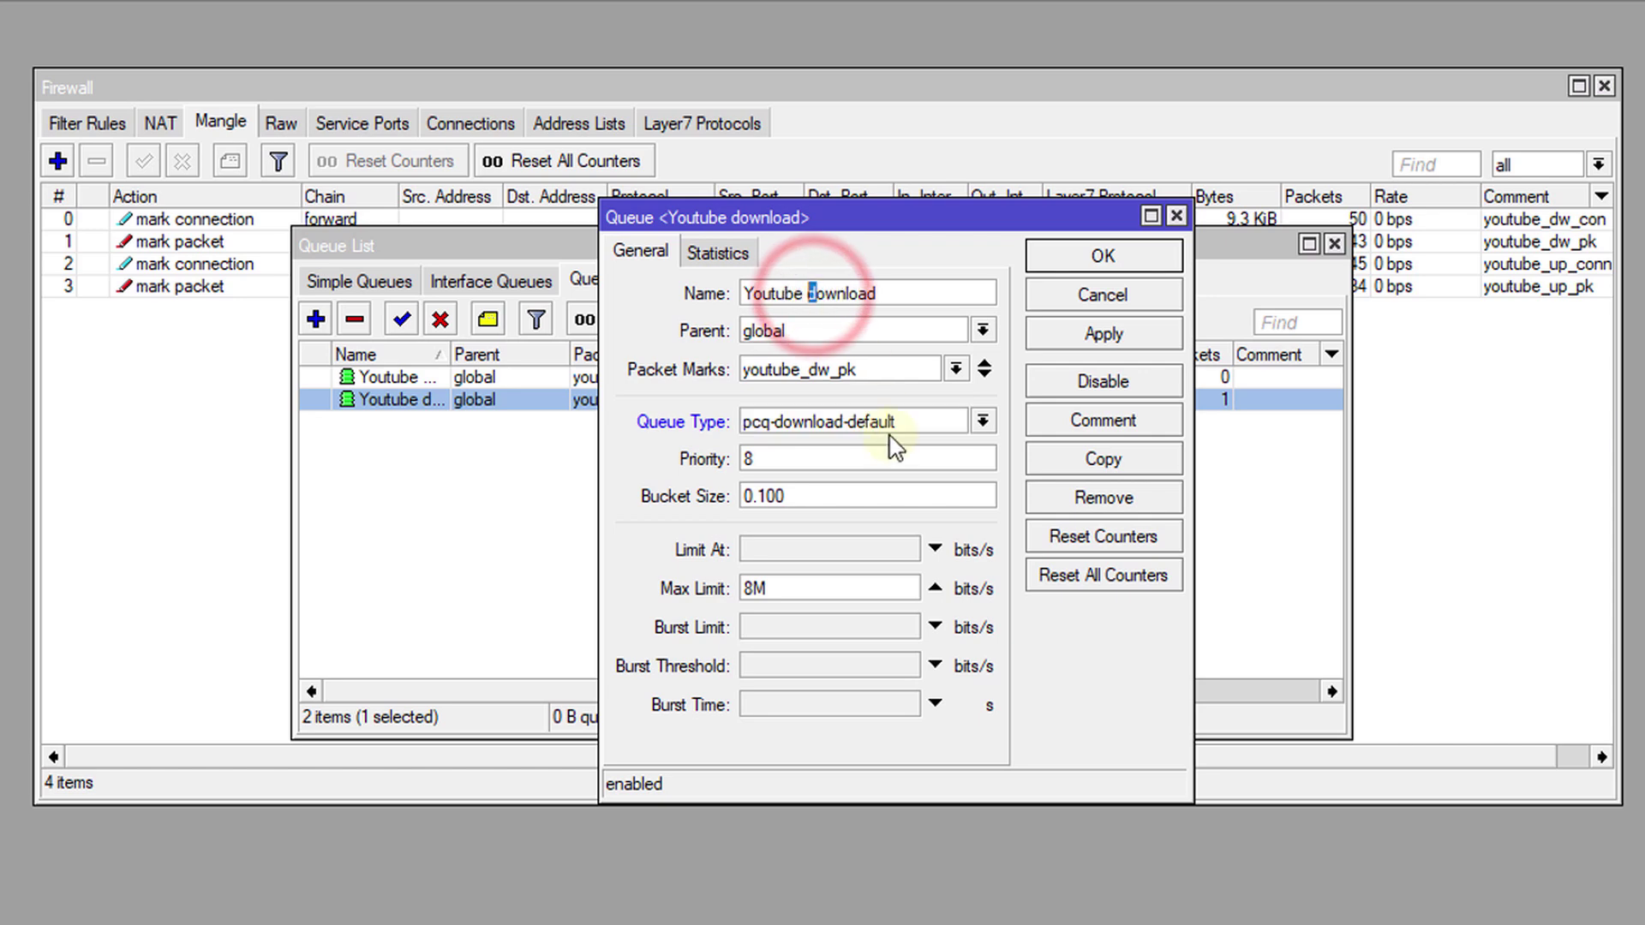
pyautogui.write('D')
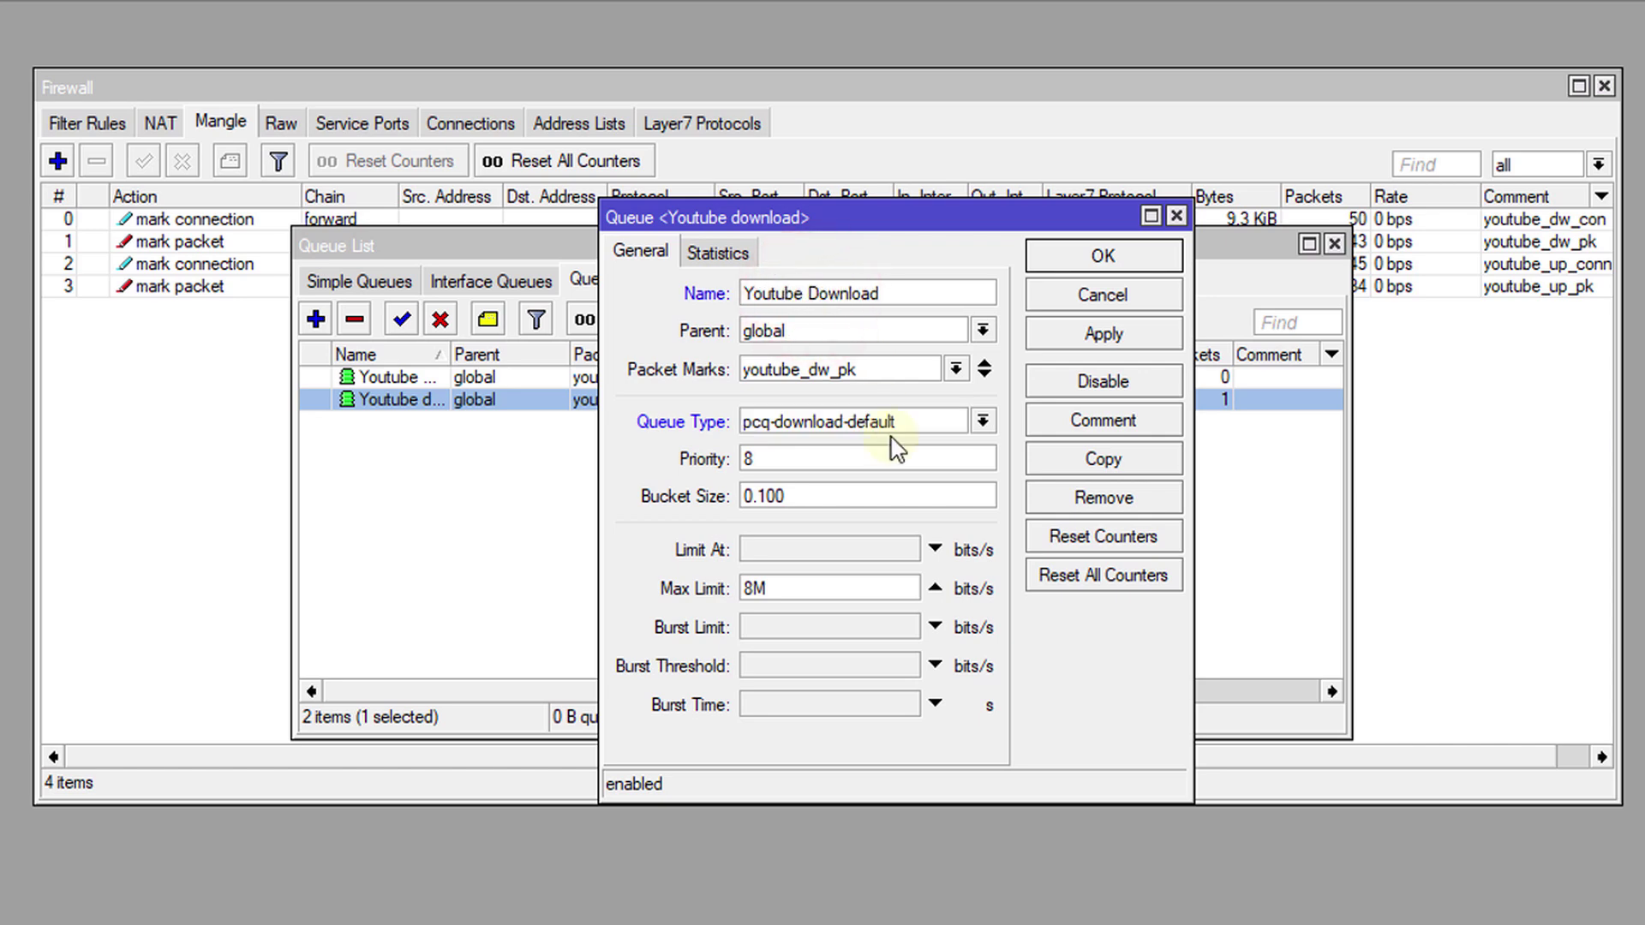
pyautogui.click(1105, 336)
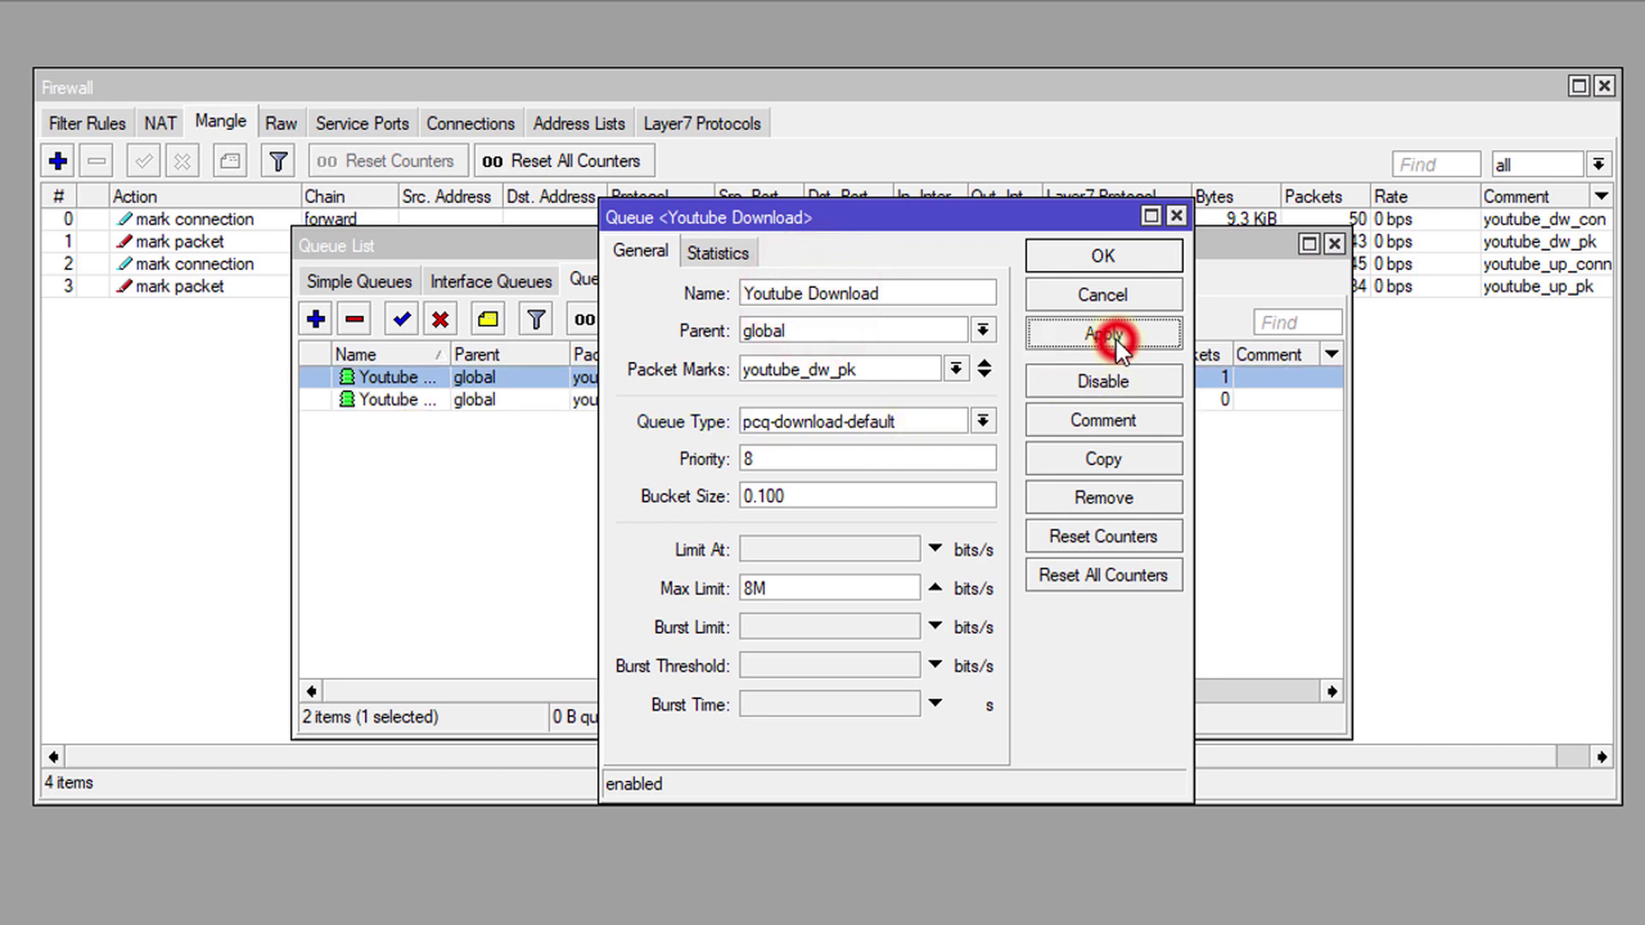
pyautogui.click(1099, 261)
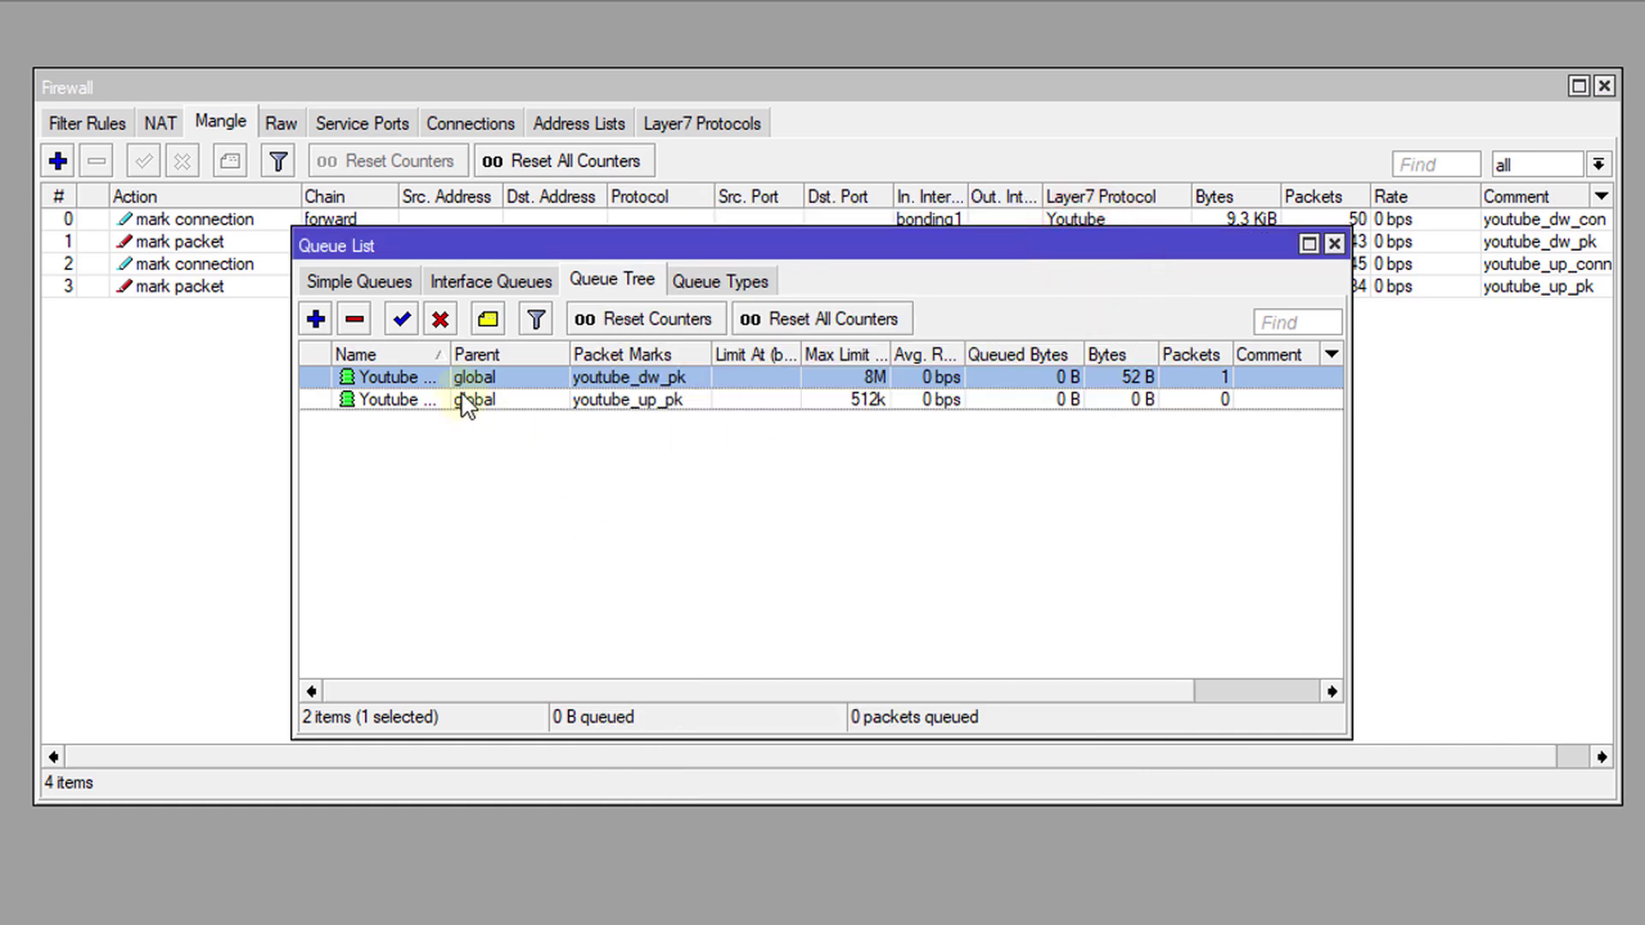
pyautogui.moveTo(451, 354); pyautogui.dragTo(525, 352)
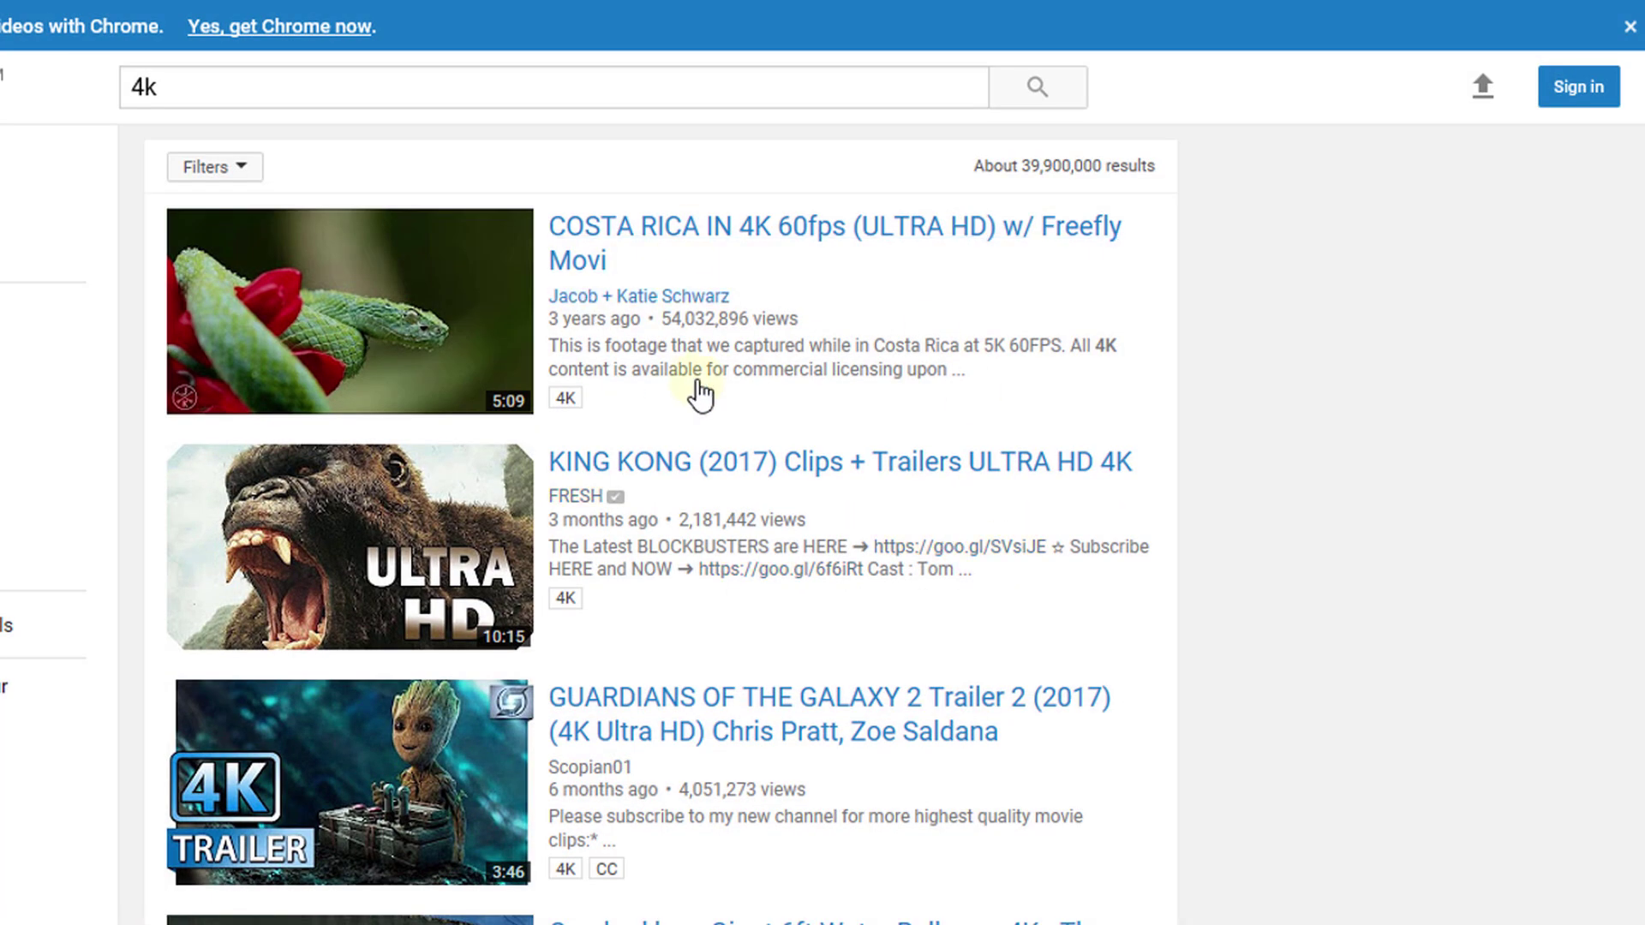
# Step: Play the Costa Rica 4K video and set its quality to 2160p
pyautogui.click(377, 329)
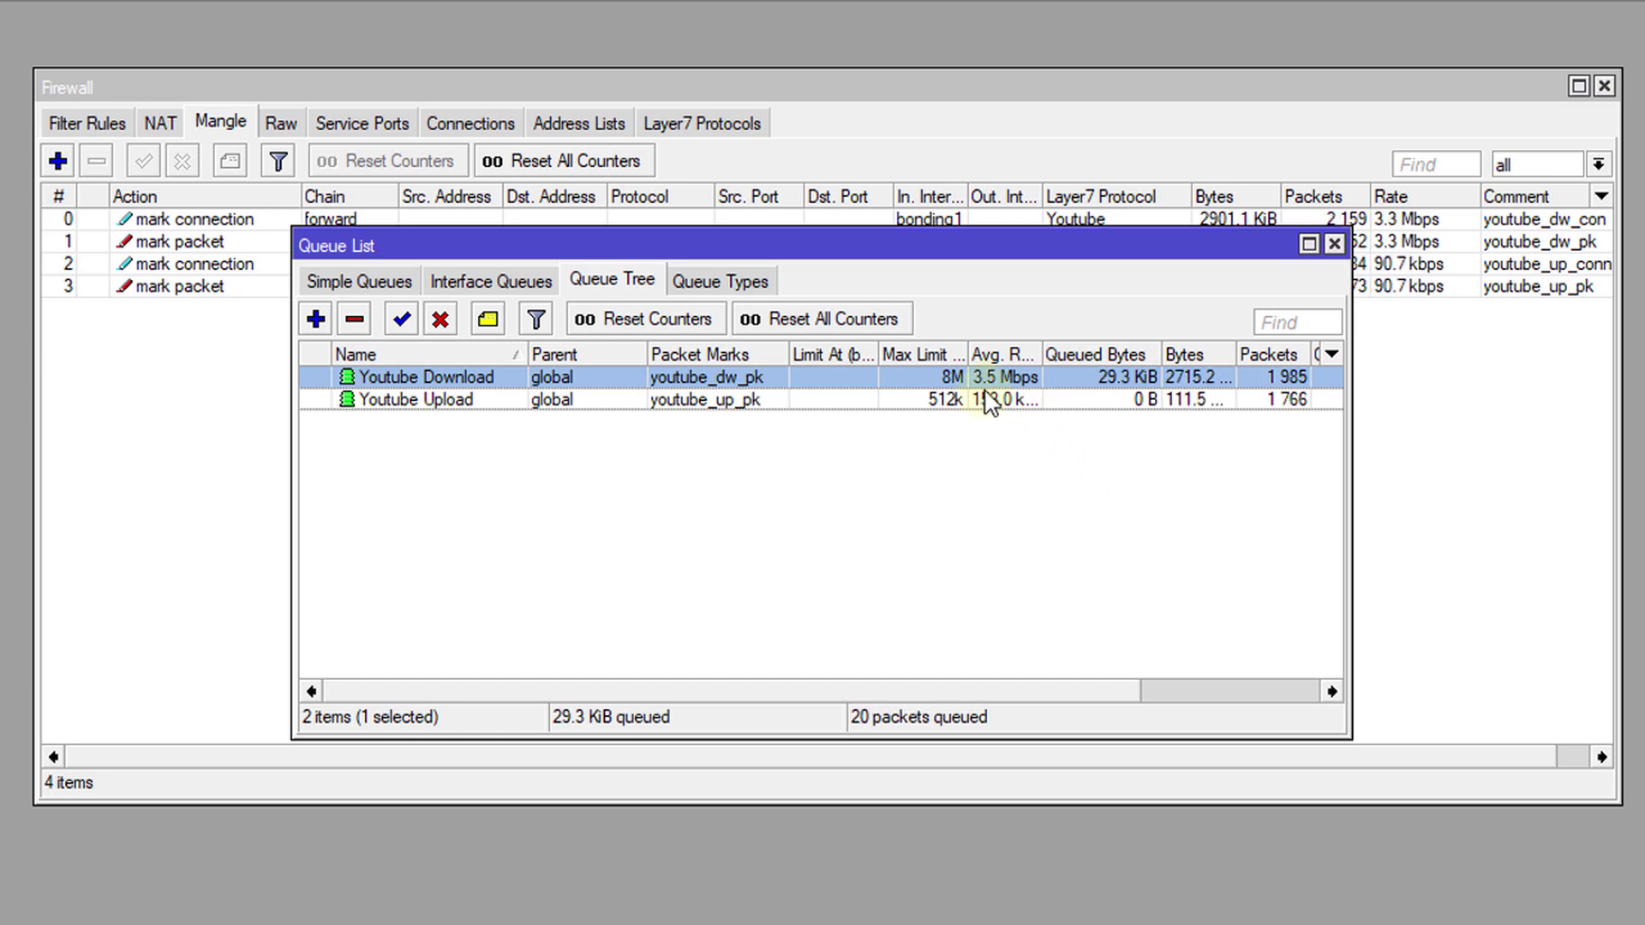
pyautogui.doubleClick(1042, 354)
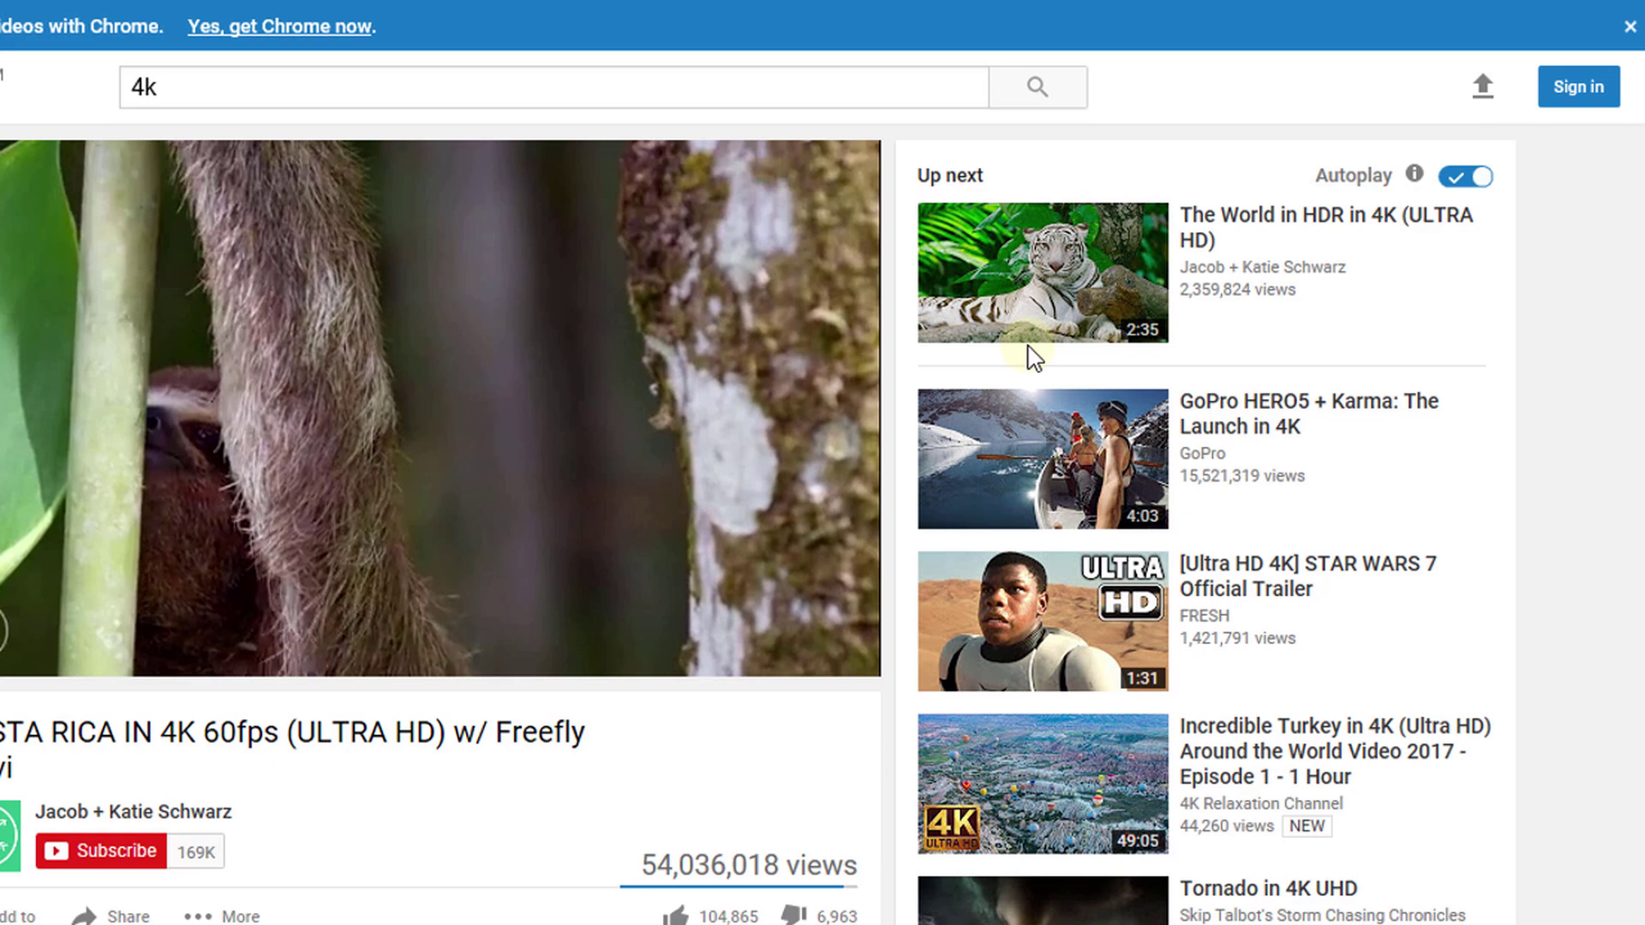
pyautogui.click(727, 651)
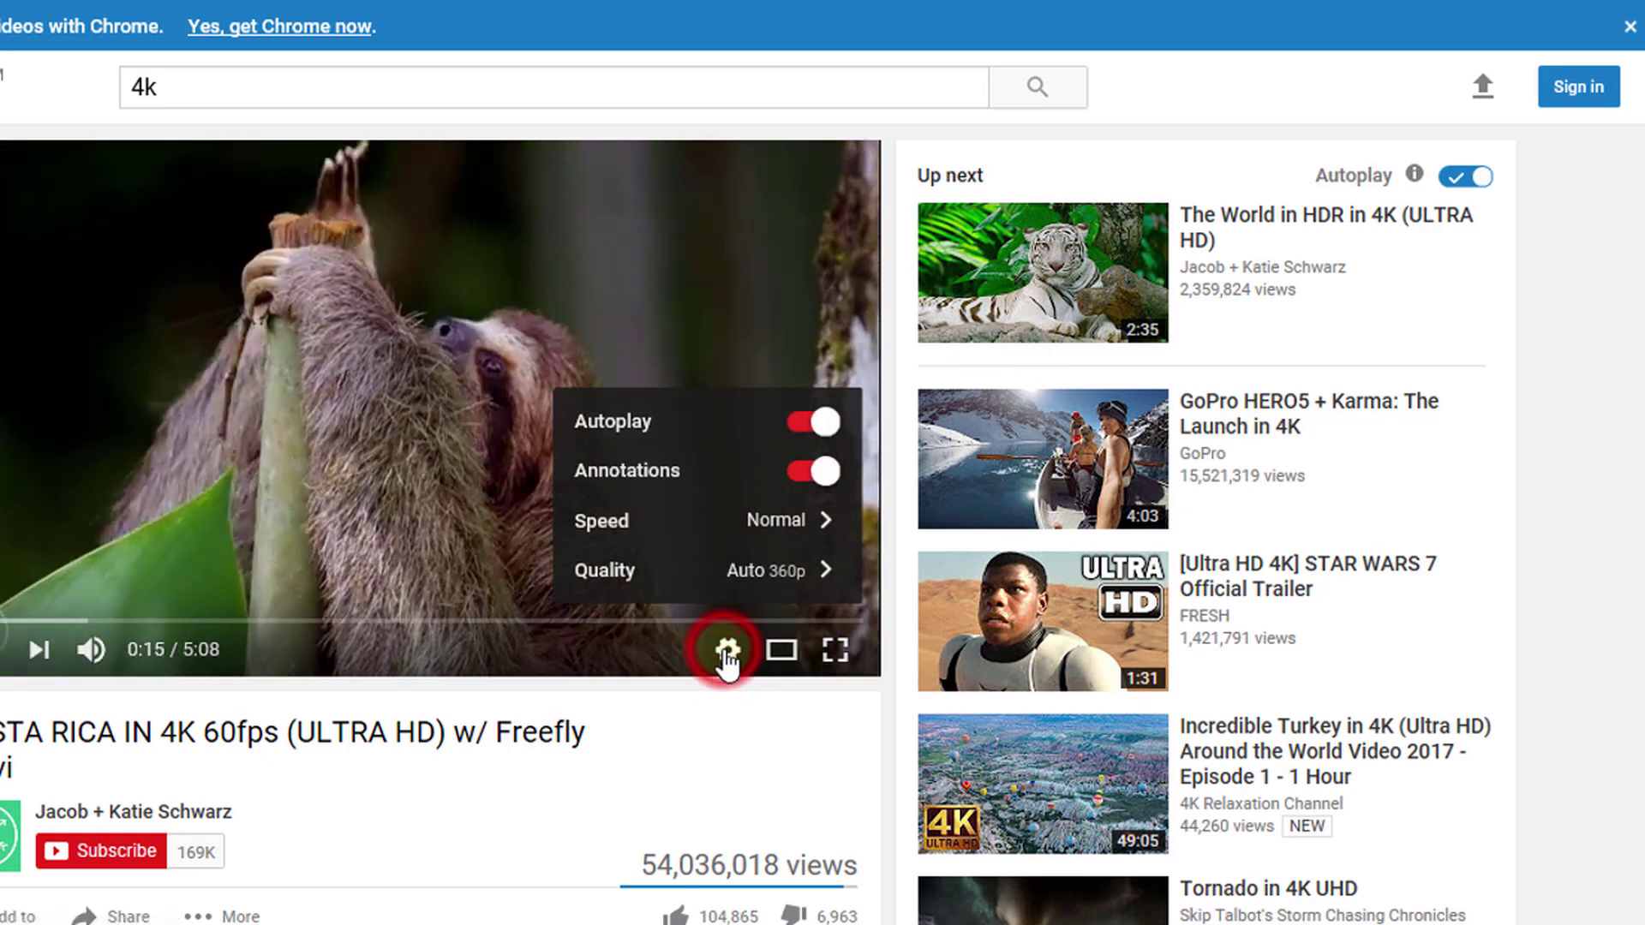
pyautogui.click(784, 572)
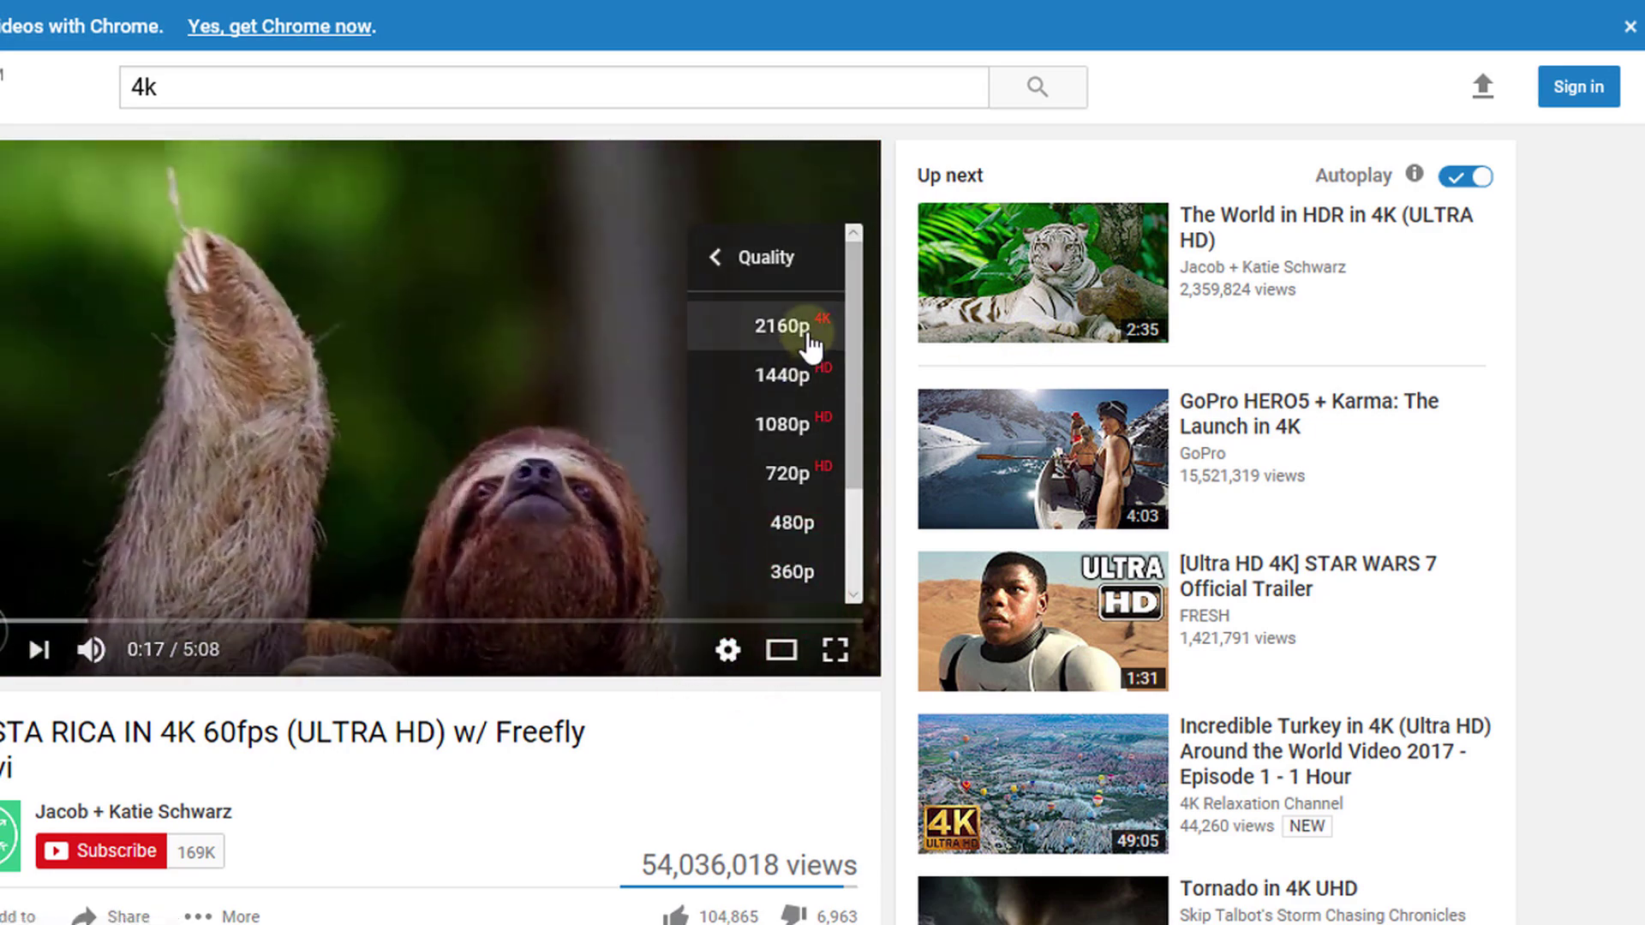
pyautogui.click(777, 338)
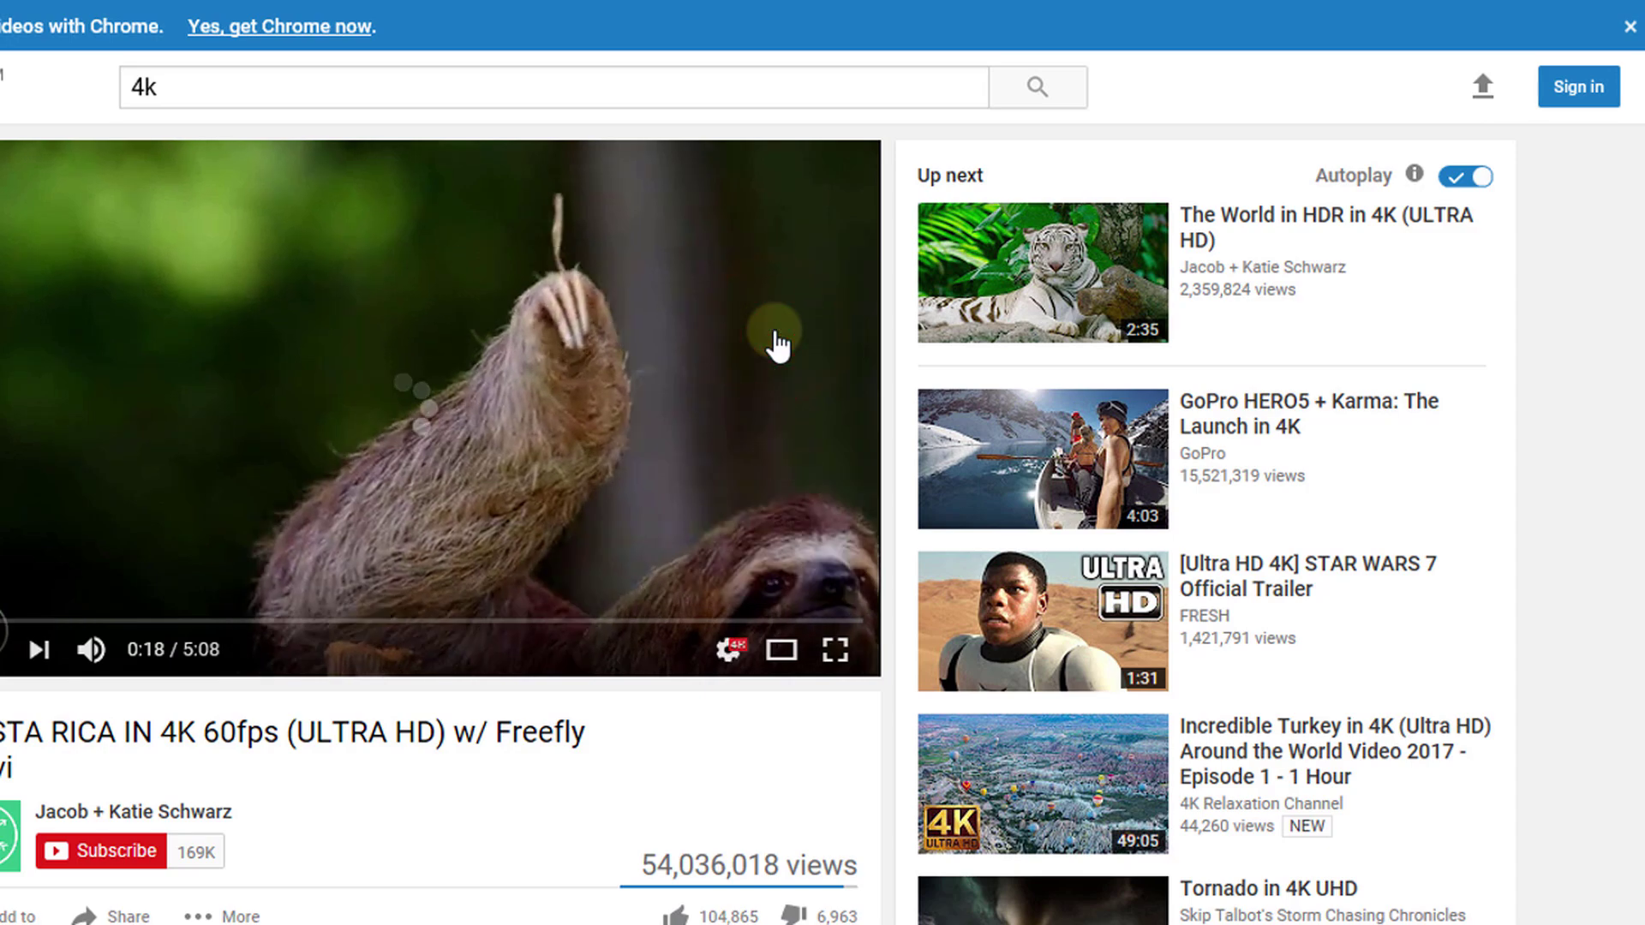